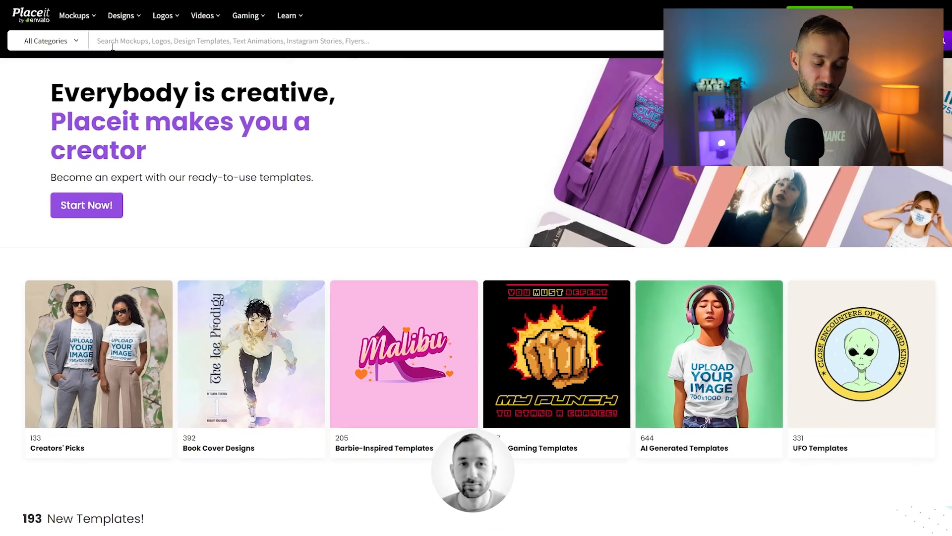
Search the template library for "free mockup"
{"action": "left_click", "coordinate": [111, 46]}
{"action": "type", "text": "free mockup"}
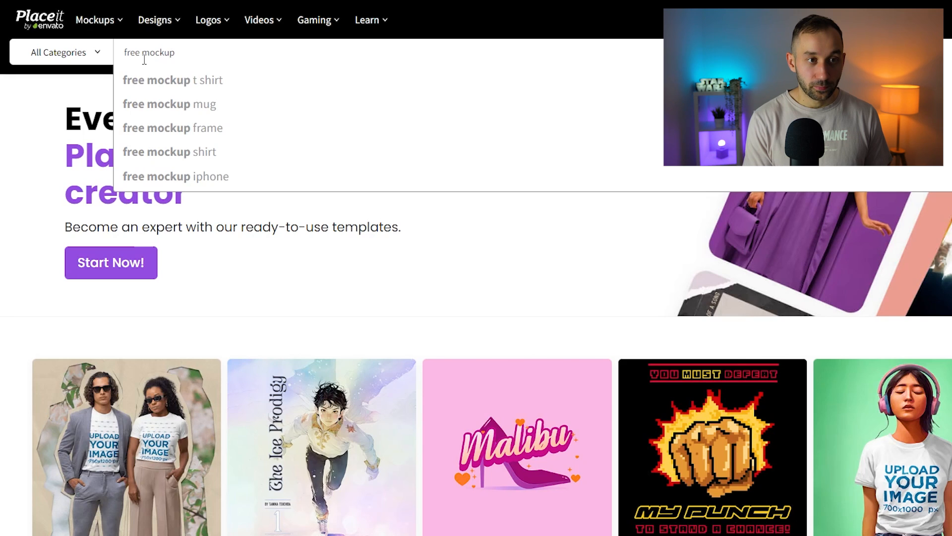
{"action": "key", "text": "Return"}
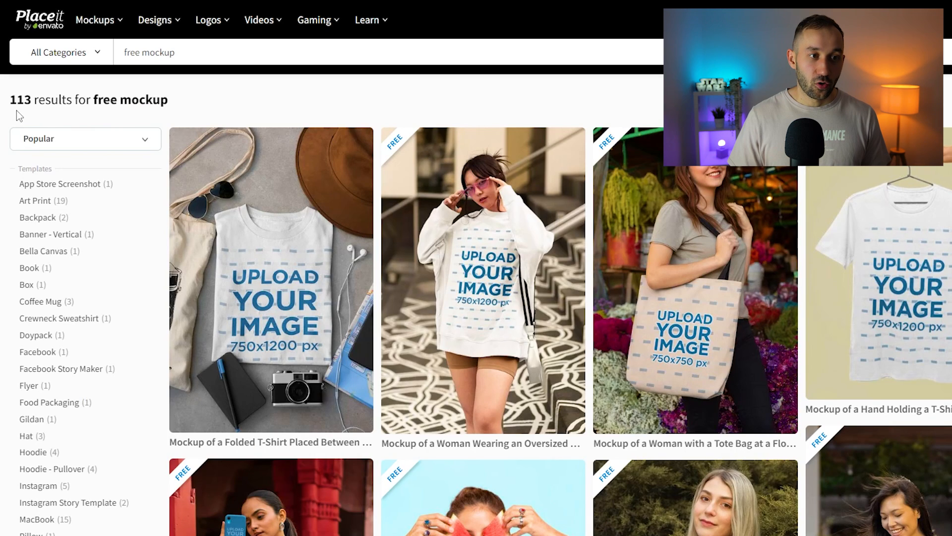
Filter the free mockup results to the T-Shirt template category
{"action": "scroll", "coordinate": [886, 354], "scroll_direction": "down", "scroll_amount": 4}
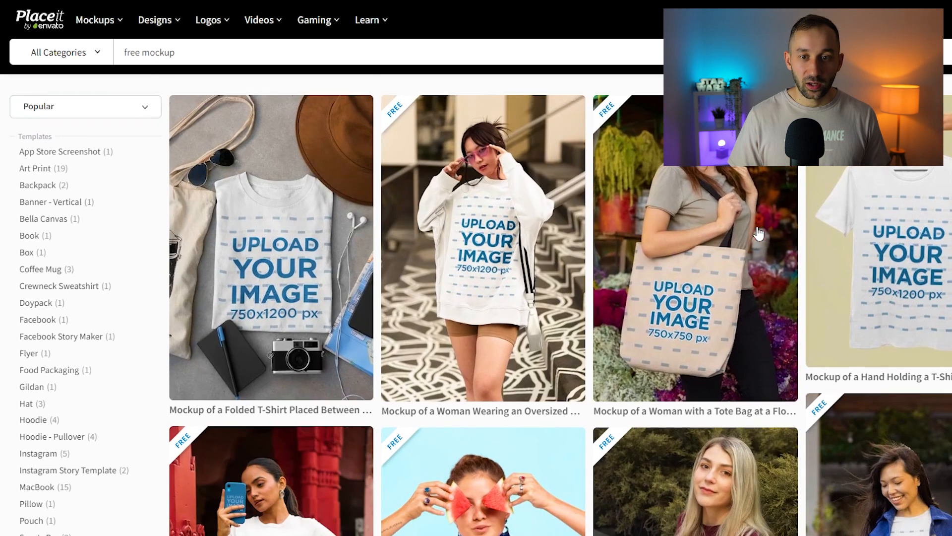
{"action": "scroll", "coordinate": [886, 354], "scroll_direction": "down", "scroll_amount": 13}
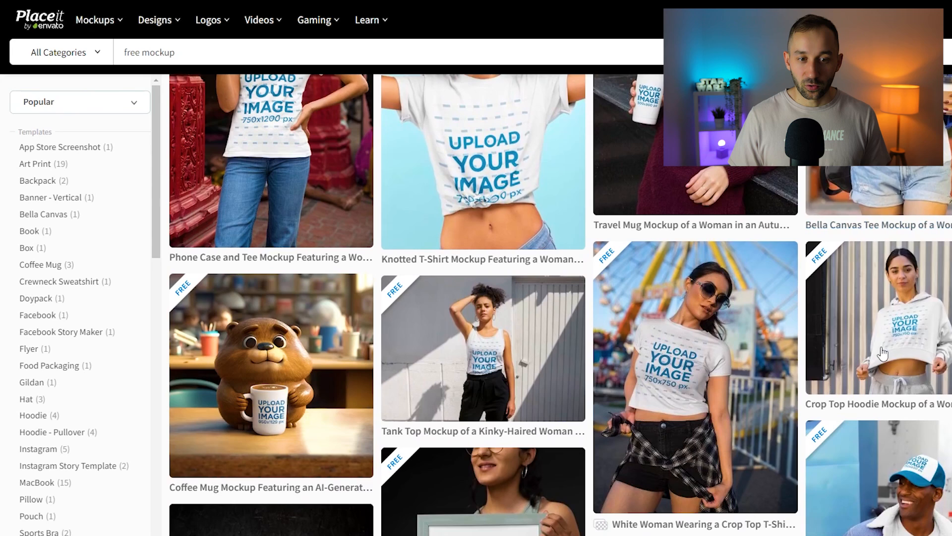
{"action": "scroll", "coordinate": [695, 340], "scroll_direction": "down", "scroll_amount": 4}
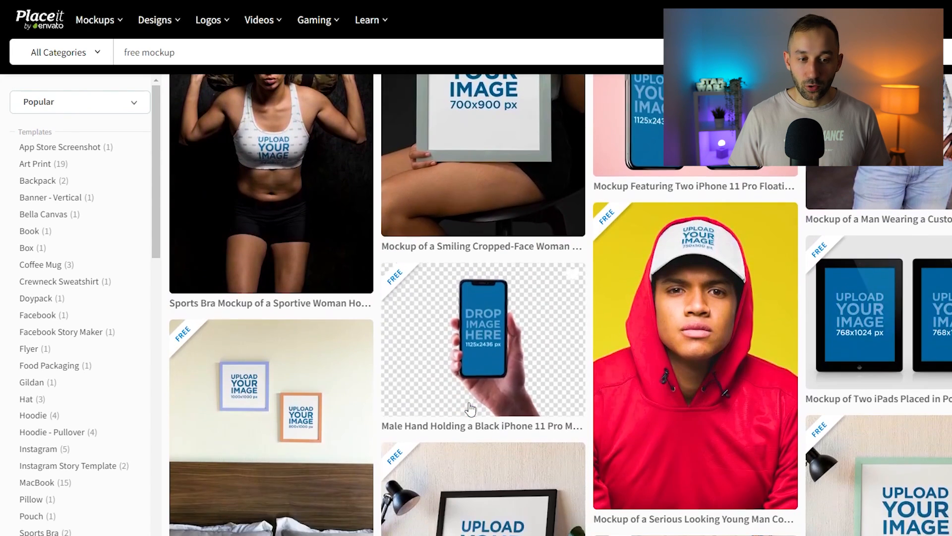
{"action": "scroll", "coordinate": [54, 268], "scroll_direction": "down", "scroll_amount": 3}
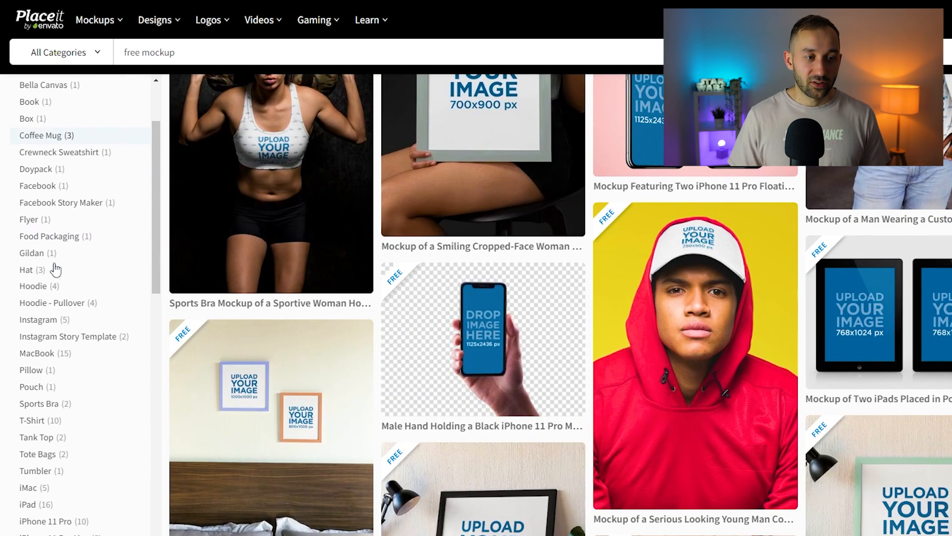
{"action": "scroll", "coordinate": [84, 308], "scroll_direction": "down", "scroll_amount": 3}
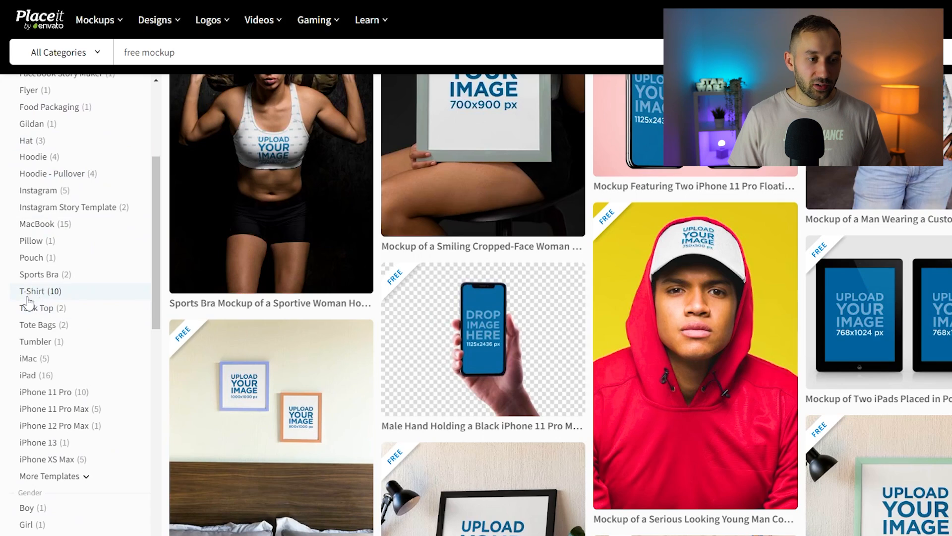
{"action": "left_click", "coordinate": [55, 291]}
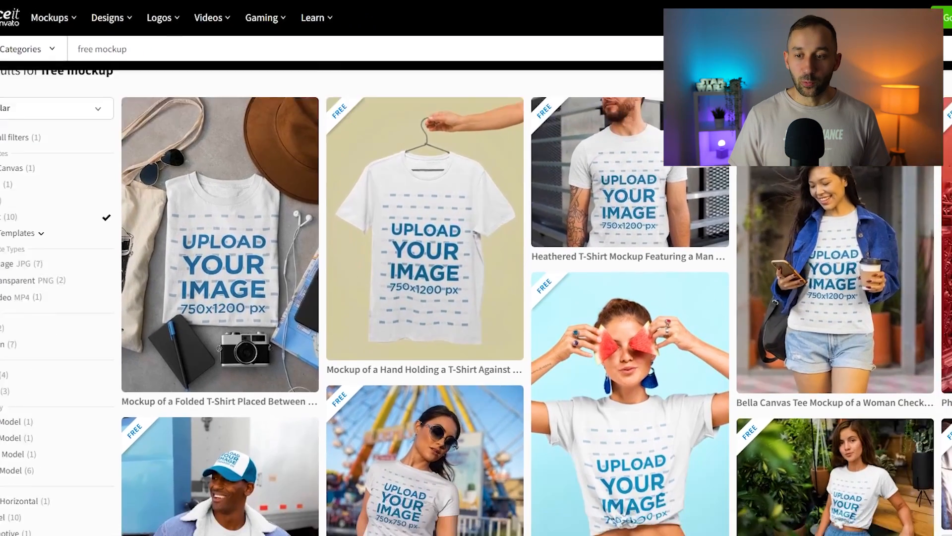
Open the free mockup of a hand holding a T-shirt on a hanger
{"action": "scroll", "coordinate": [494, 412], "scroll_direction": "down", "scroll_amount": 3}
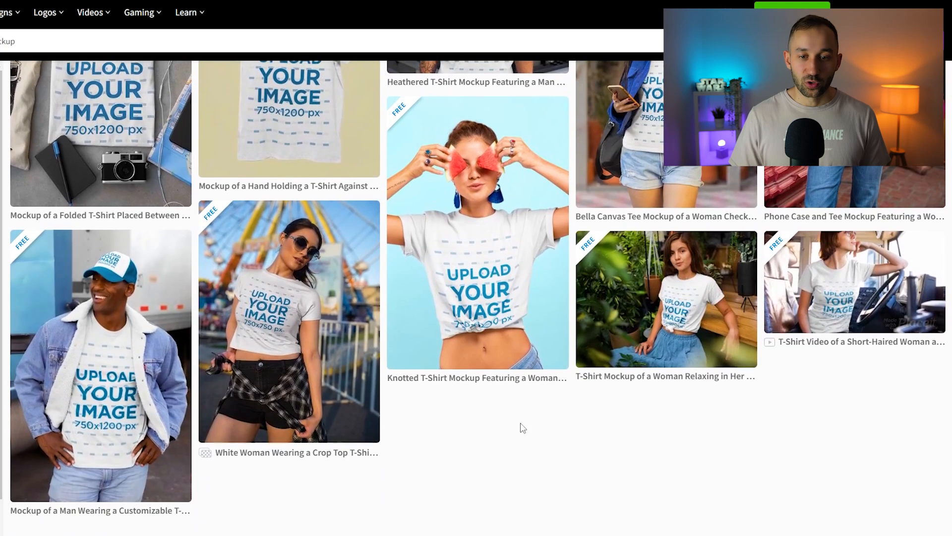
{"action": "scroll", "coordinate": [676, 469], "scroll_direction": "up", "scroll_amount": 4}
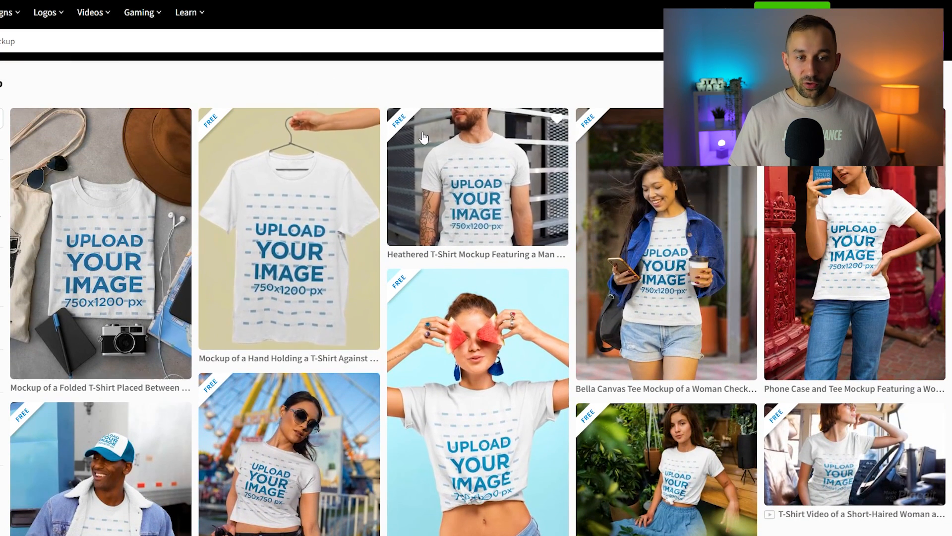
{"action": "left_click", "coordinate": [292, 240]}
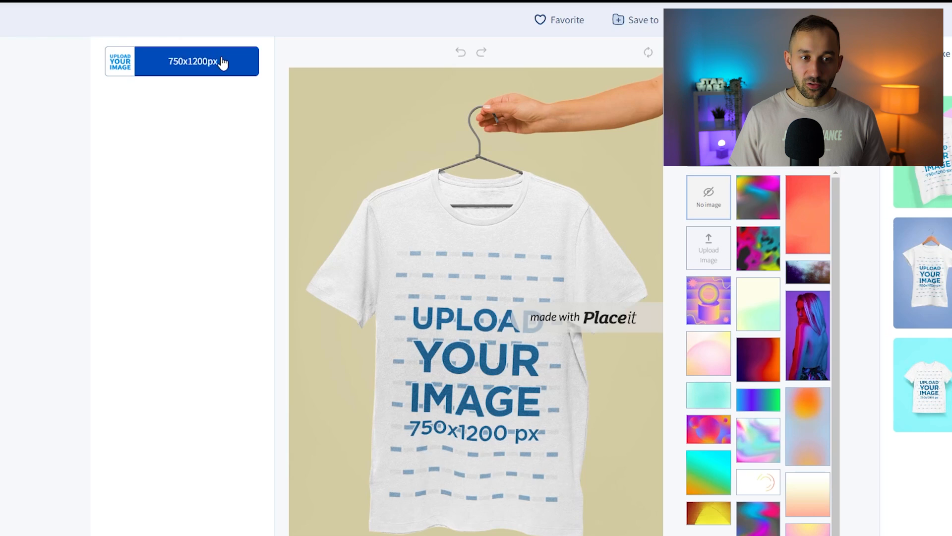
Upload the "Howdy Boss" ghost design from the device and position it higher on the shirt at 102% scale
{"action": "left_click", "coordinate": [207, 63]}
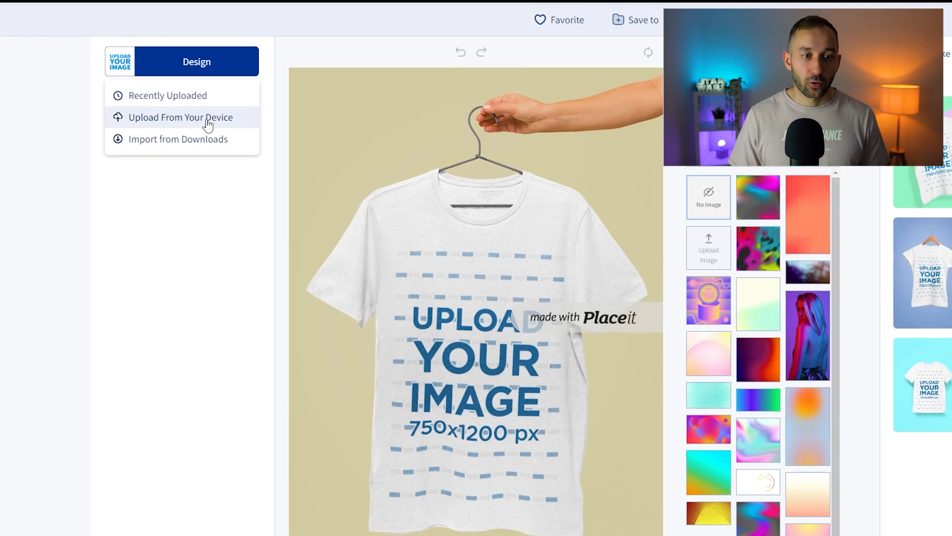
{"action": "left_click", "coordinate": [237, 118]}
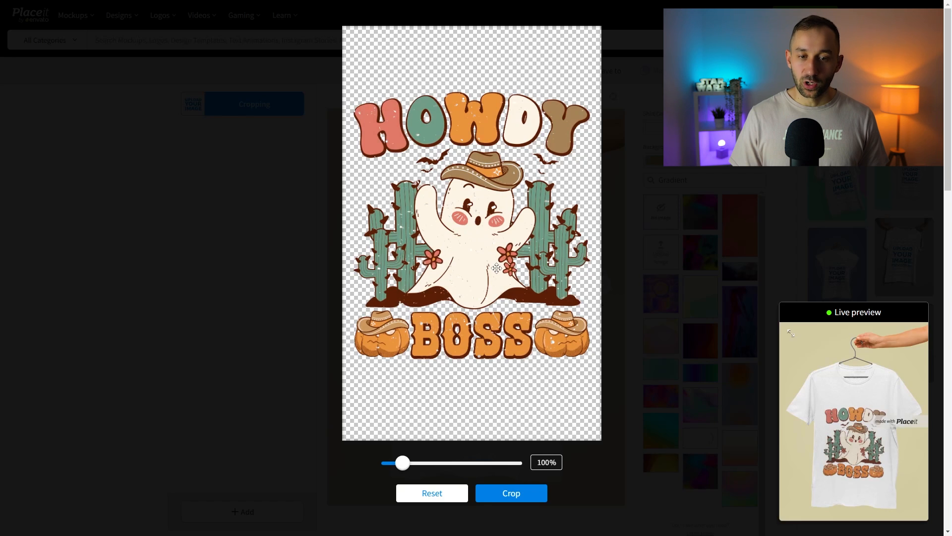
{"action": "left_click_drag", "start_coordinate": [483, 257], "coordinate": [481, 212]}
{"action": "left_click_drag", "start_coordinate": [403, 462], "coordinate": [402, 462]}
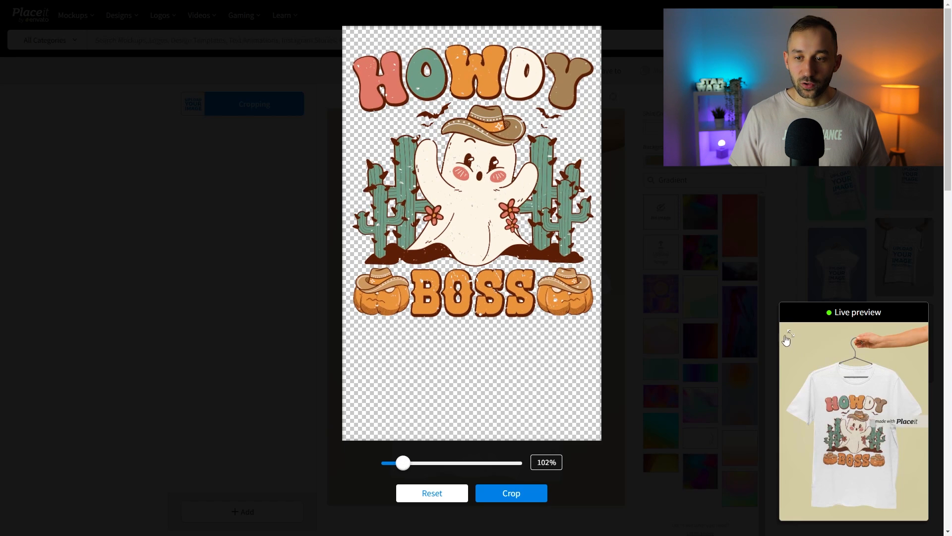
Check the design placement in the enlarged live preview and apply the crop
{"action": "left_click", "coordinate": [791, 335]}
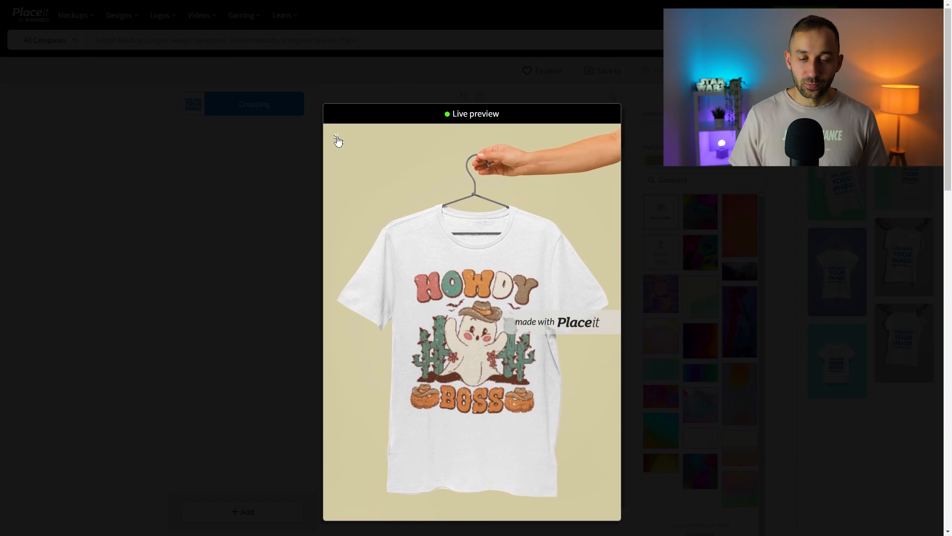
{"action": "left_click", "coordinate": [338, 140]}
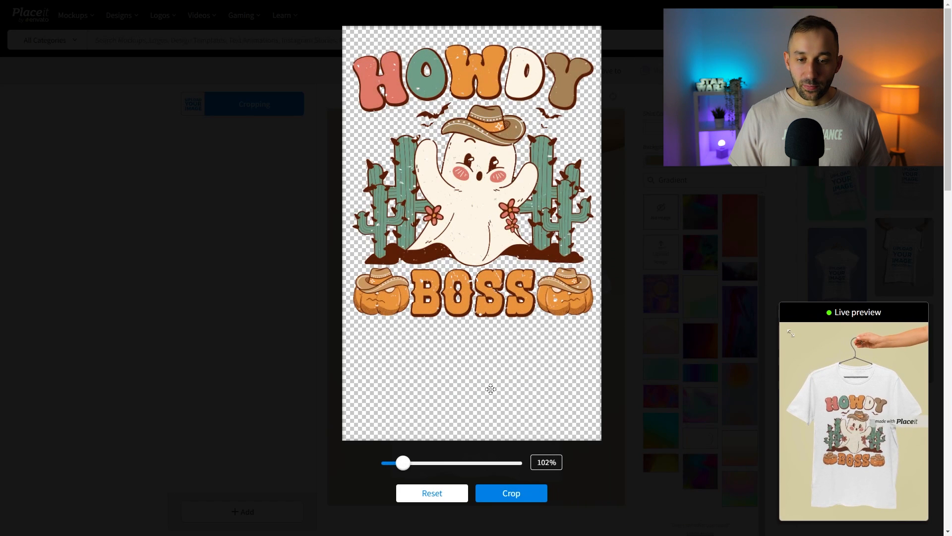
{"action": "left_click", "coordinate": [528, 499]}
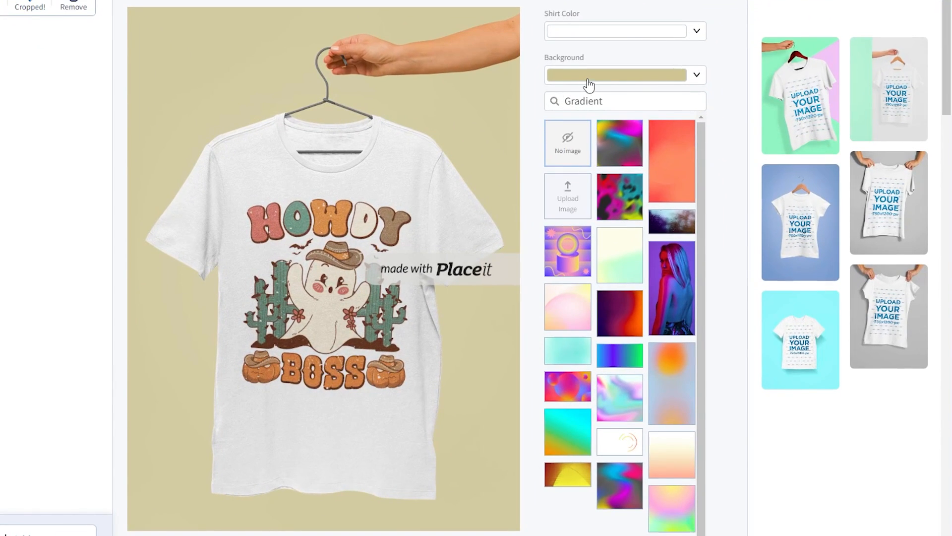
Set the shirt color to a custom light beige
{"action": "left_click", "coordinate": [597, 32]}
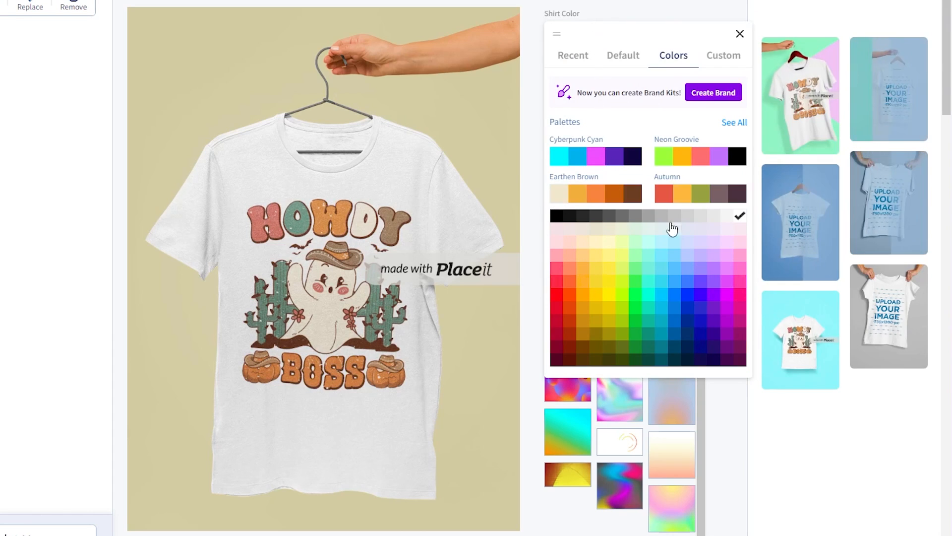
{"action": "left_click", "coordinate": [724, 58]}
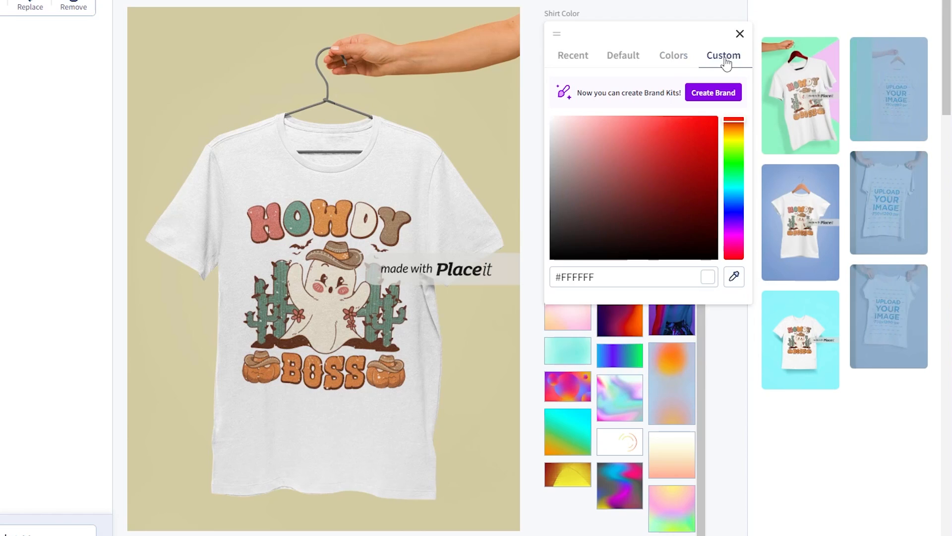
{"action": "left_click_drag", "start_coordinate": [569, 120], "coordinate": [566, 129]}
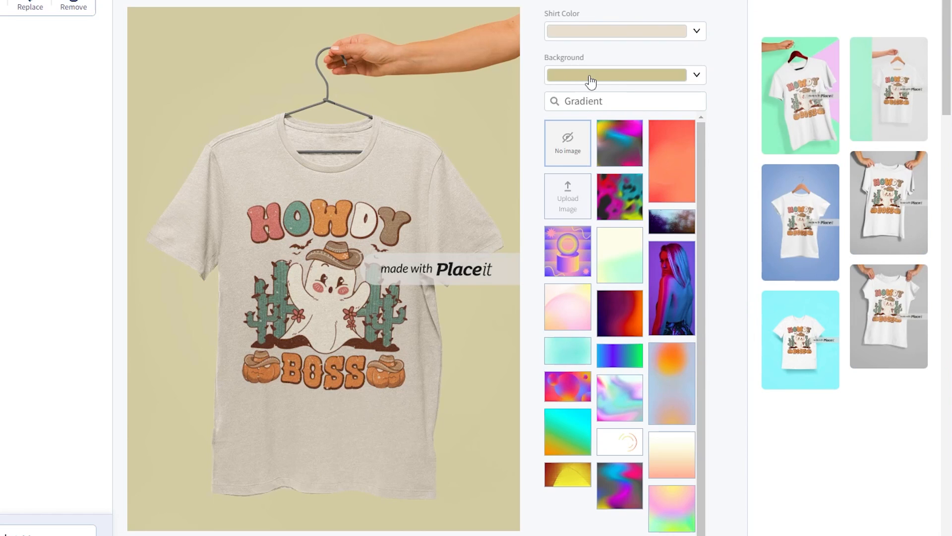
Set the mockup's background color to white
{"action": "left_click", "coordinate": [590, 76]}
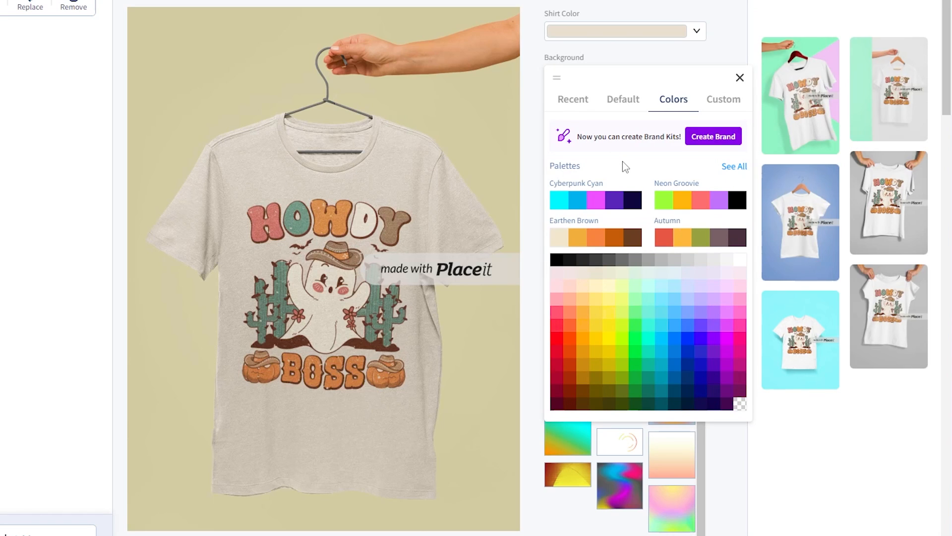
{"action": "left_click", "coordinate": [740, 260]}
{"action": "left_click", "coordinate": [720, 34]}
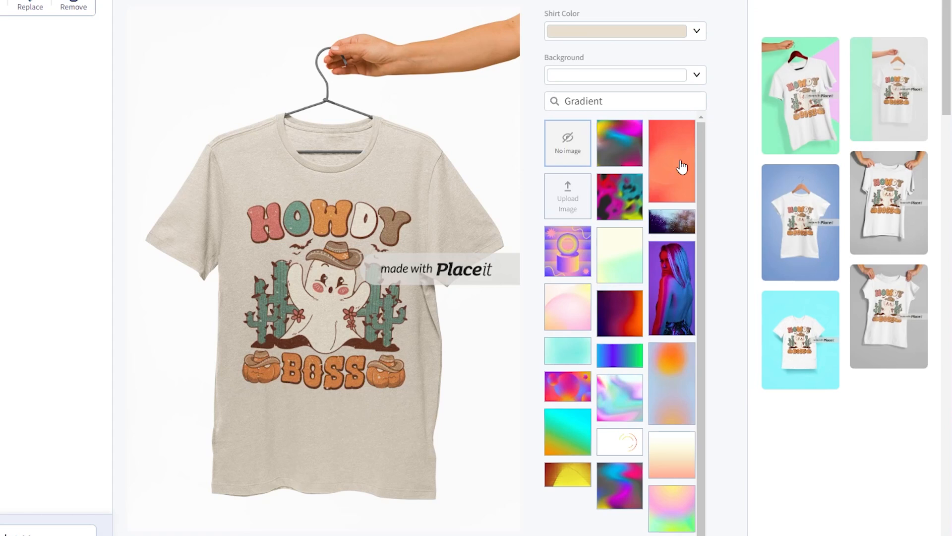
Try the coral, striped turquoise and pastel rainbow gradients as background images, and reset the background to no image
{"action": "left_click", "coordinate": [673, 171]}
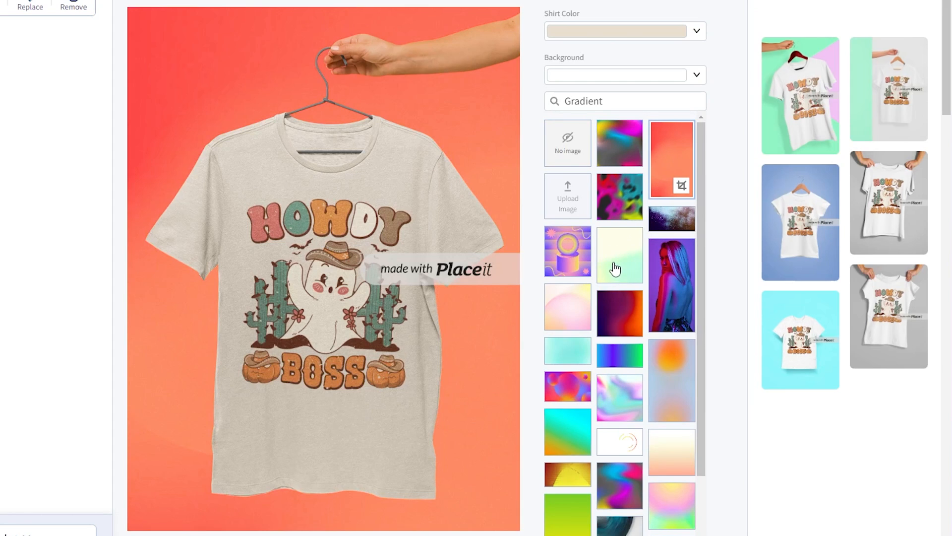
{"action": "scroll", "coordinate": [618, 395], "scroll_direction": "down", "scroll_amount": 6}
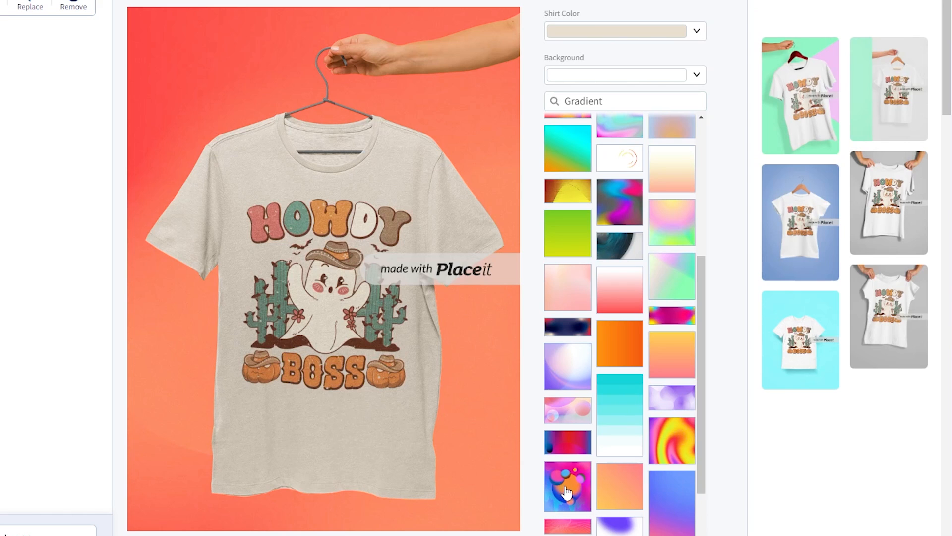
{"action": "left_click", "coordinate": [618, 434]}
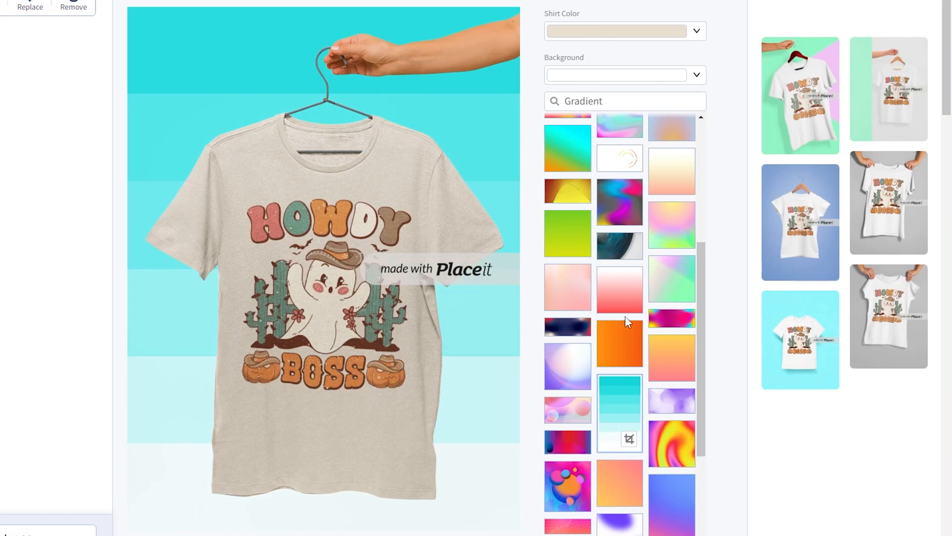
{"action": "left_click", "coordinate": [674, 233]}
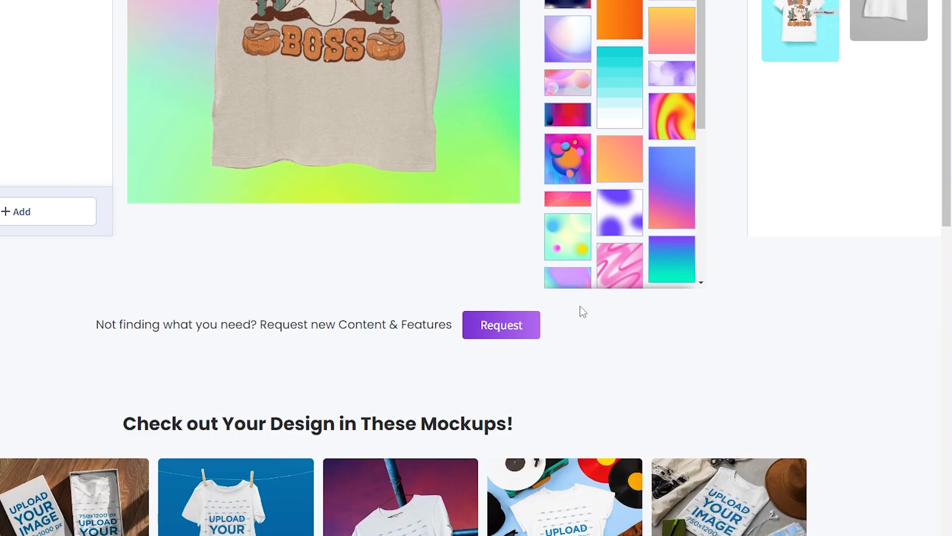
{"action": "scroll", "coordinate": [620, 347], "scroll_direction": "up", "scroll_amount": 6}
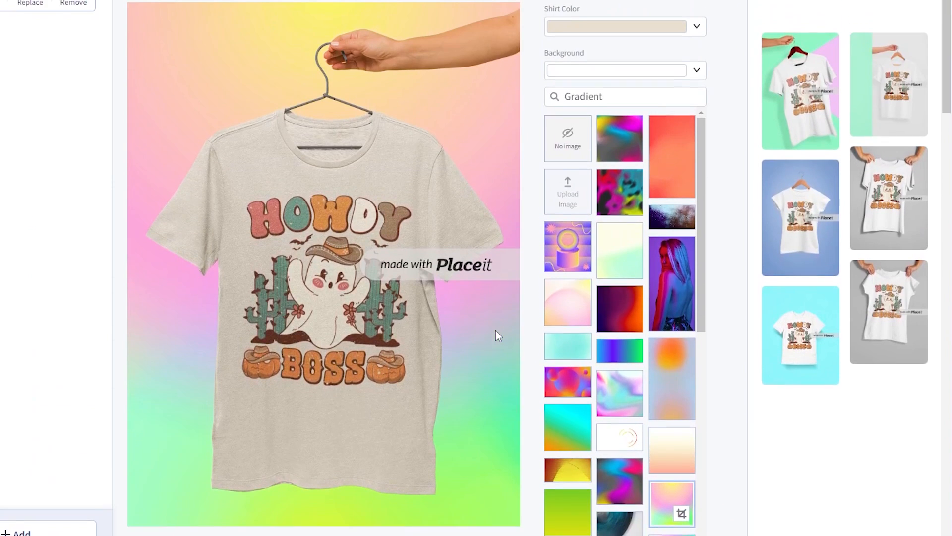
{"action": "left_click", "coordinate": [568, 149]}
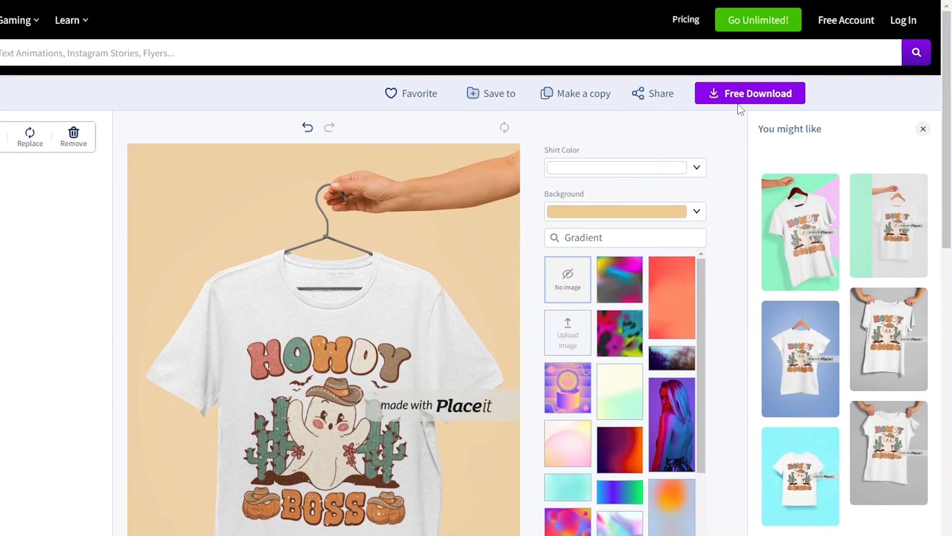
Download the finished T-shirt mockup with the free, watermark-free option
{"action": "left_click", "coordinate": [740, 99]}
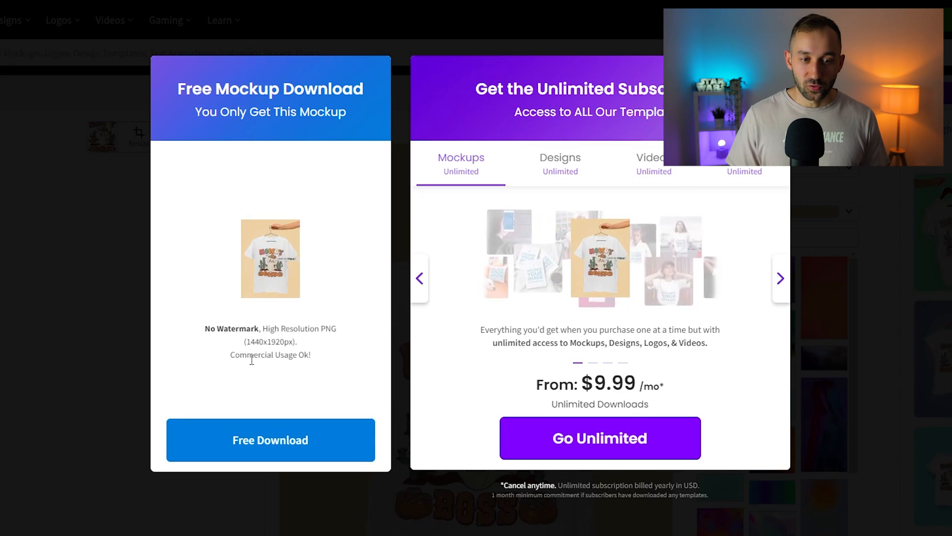
{"action": "left_click", "coordinate": [285, 439]}
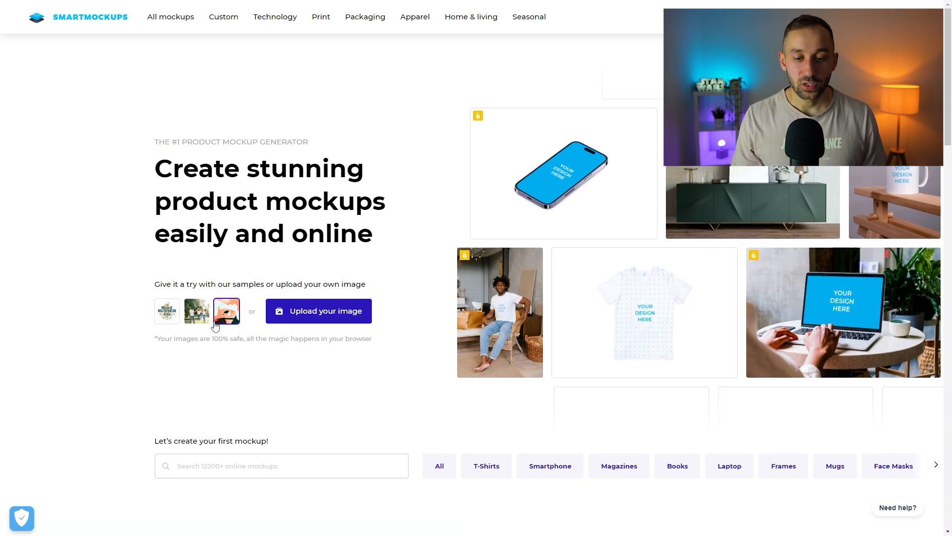
Switch to Smartmockups and open its T-Shirts mockup category
{"action": "scroll", "coordinate": [377, 355], "scroll_direction": "down", "scroll_amount": 2}
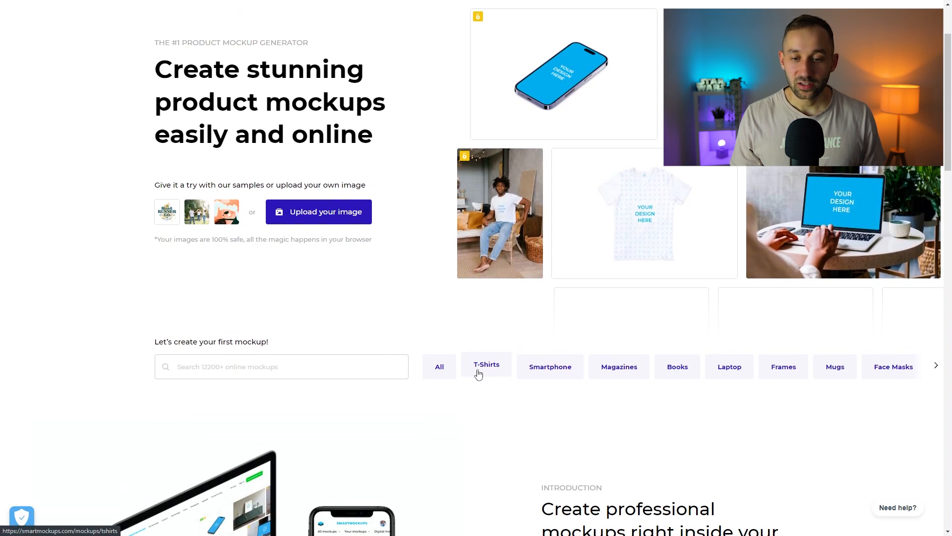
{"action": "left_click", "coordinate": [492, 366]}
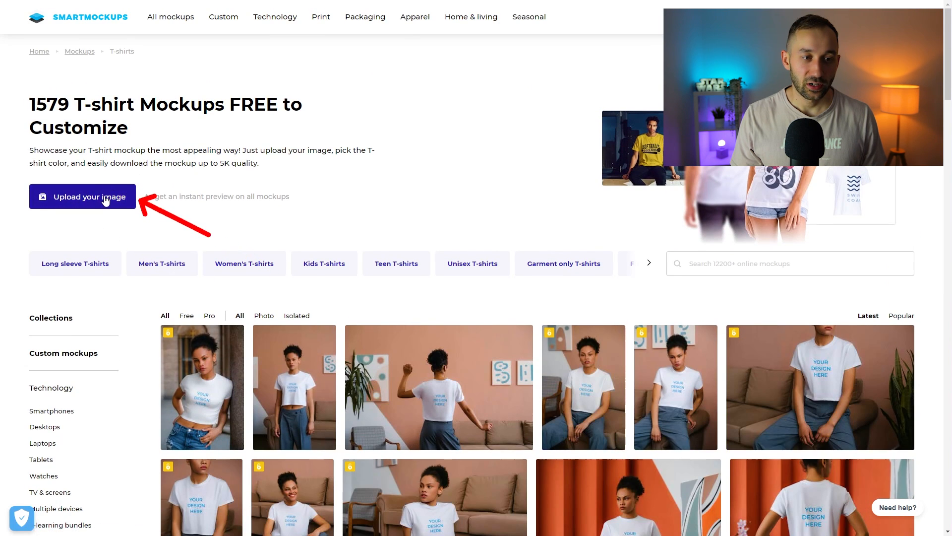
Upload the Halloween pumpkin design and look through its instant preview on the T-shirt mockups
{"action": "left_click", "coordinate": [124, 209]}
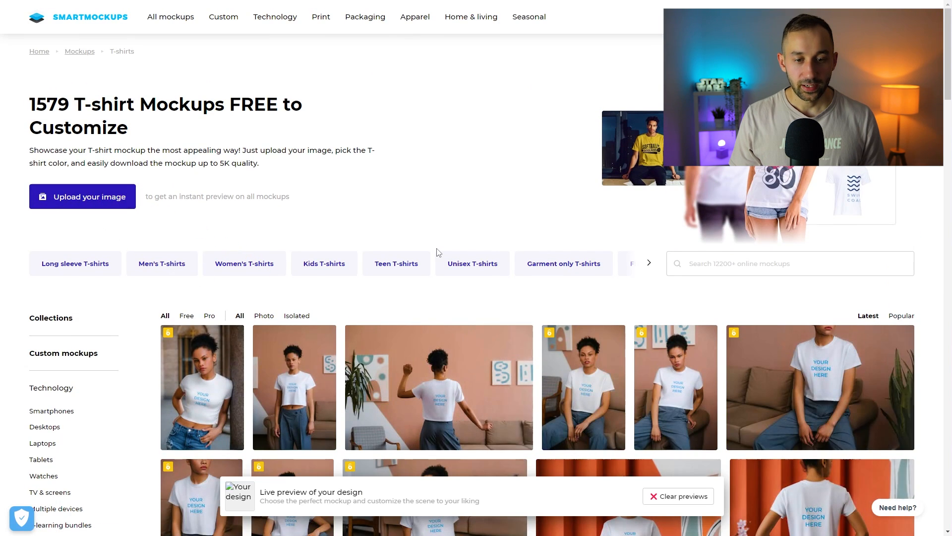
{"action": "scroll", "coordinate": [446, 255], "scroll_direction": "down", "scroll_amount": 2}
{"action": "scroll", "coordinate": [540, 325], "scroll_direction": "down", "scroll_amount": 4}
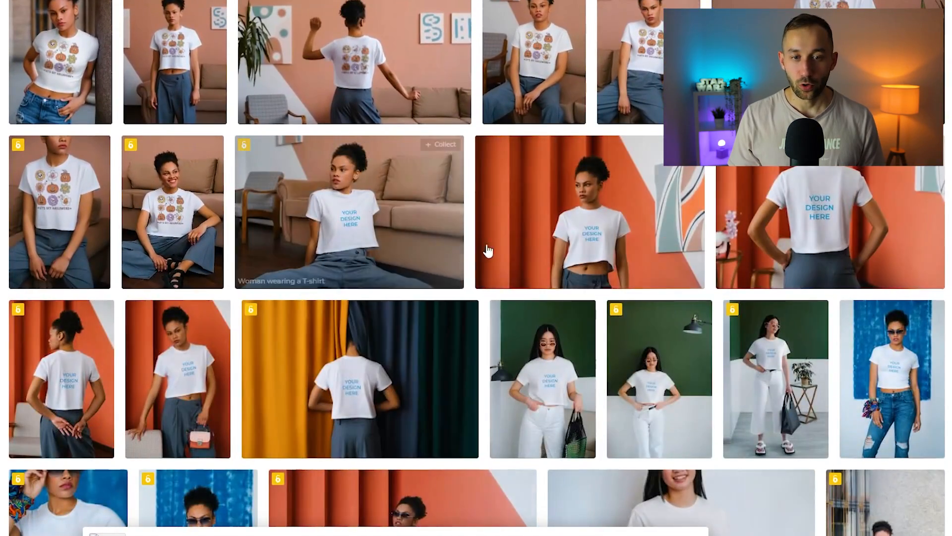
{"action": "scroll", "coordinate": [304, 311], "scroll_direction": "up", "scroll_amount": 4}
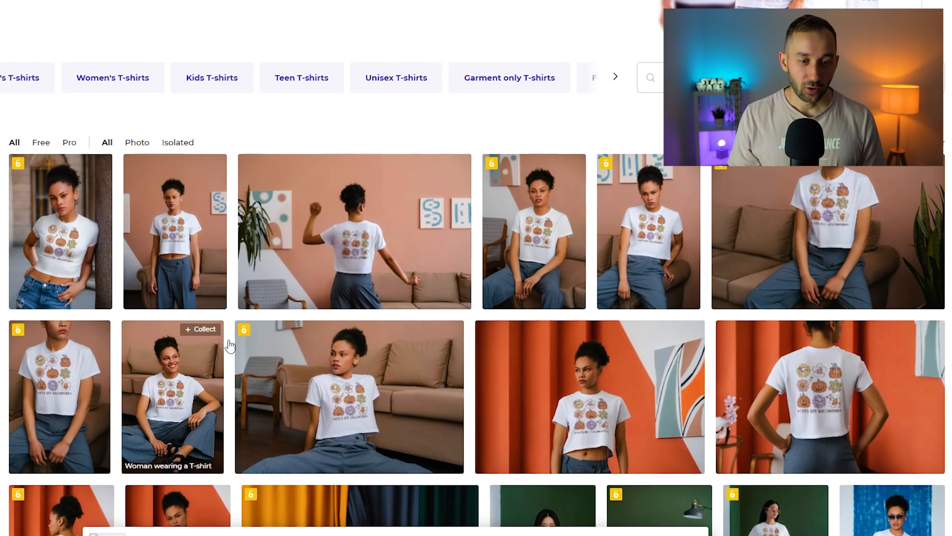
Filter the T-shirt mockups to the free ones and look through the whole page of results
{"action": "scroll", "coordinate": [536, 256], "scroll_direction": "up", "scroll_amount": 1}
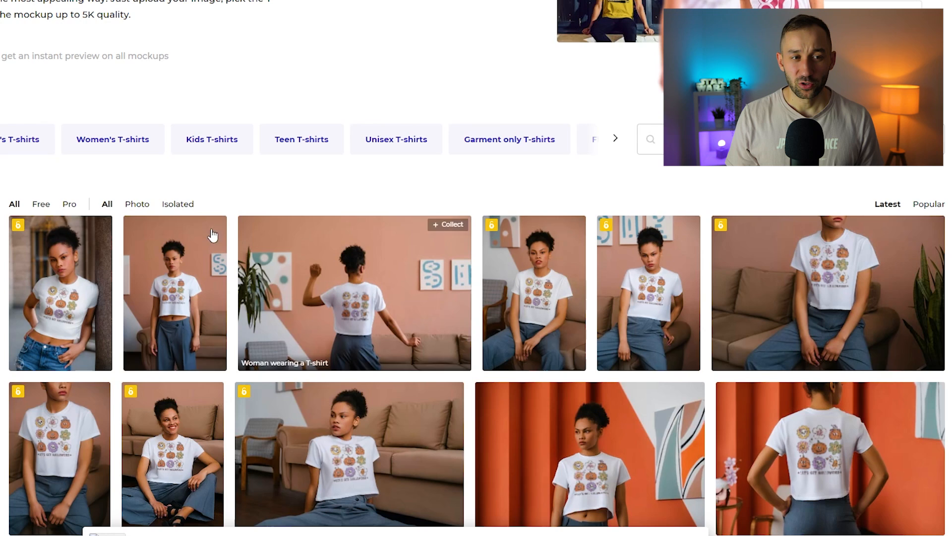
{"action": "left_click", "coordinate": [48, 208]}
{"action": "scroll", "coordinate": [461, 280], "scroll_direction": "down", "scroll_amount": 7}
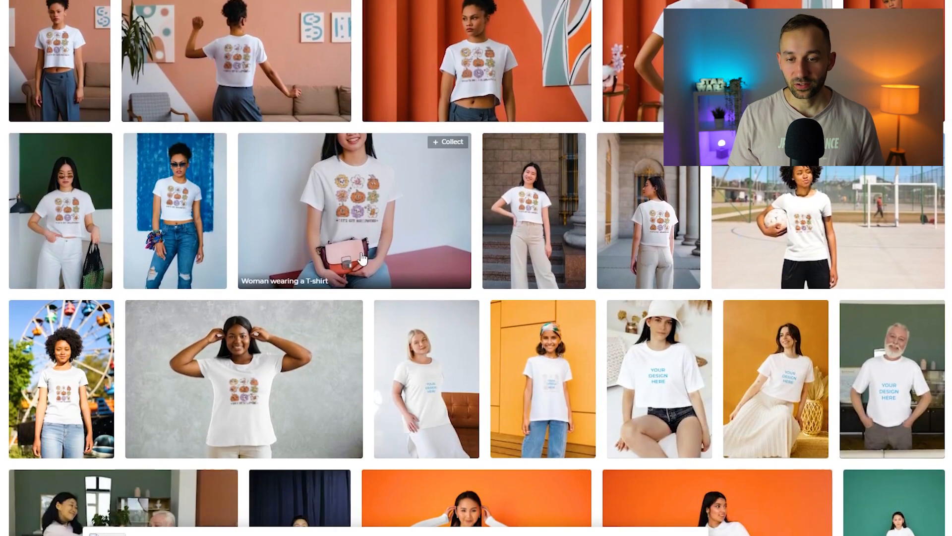
{"action": "scroll", "coordinate": [461, 279], "scroll_direction": "down", "scroll_amount": 12}
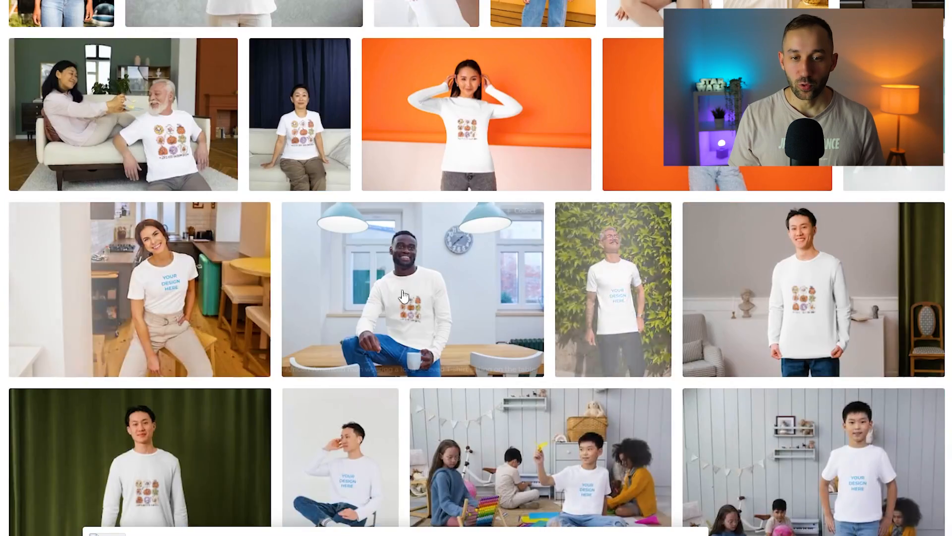
{"action": "scroll", "coordinate": [421, 265], "scroll_direction": "down", "scroll_amount": 18}
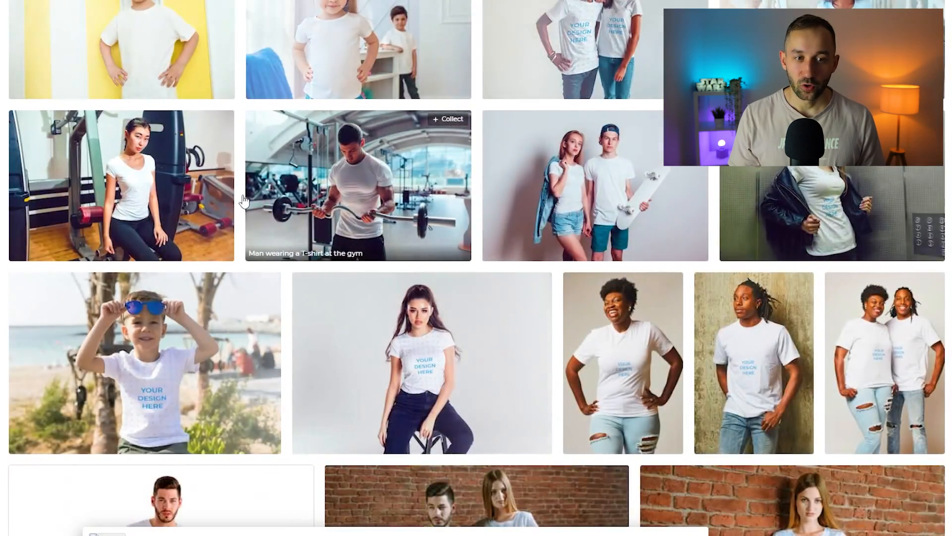
{"action": "scroll", "coordinate": [381, 176], "scroll_direction": "down", "scroll_amount": 6}
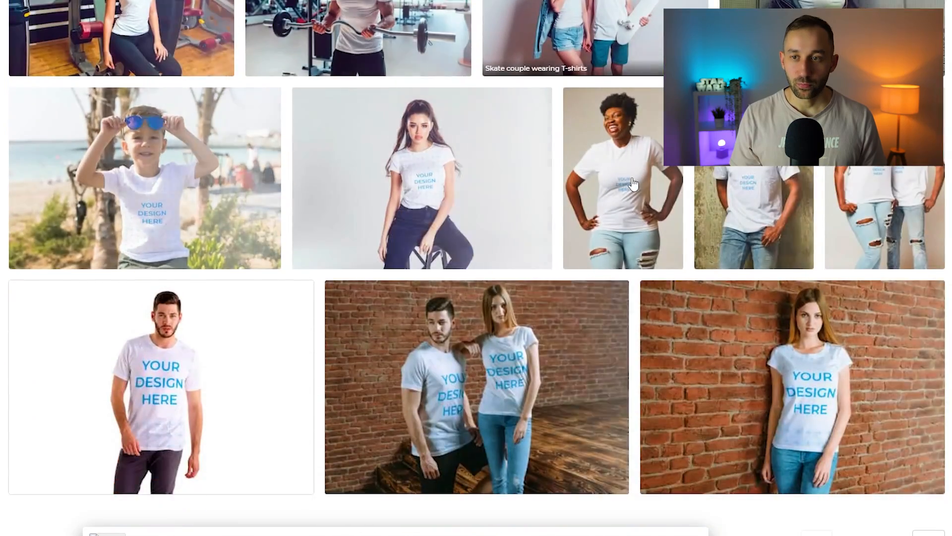
{"action": "scroll", "coordinate": [631, 300], "scroll_direction": "up", "scroll_amount": 3}
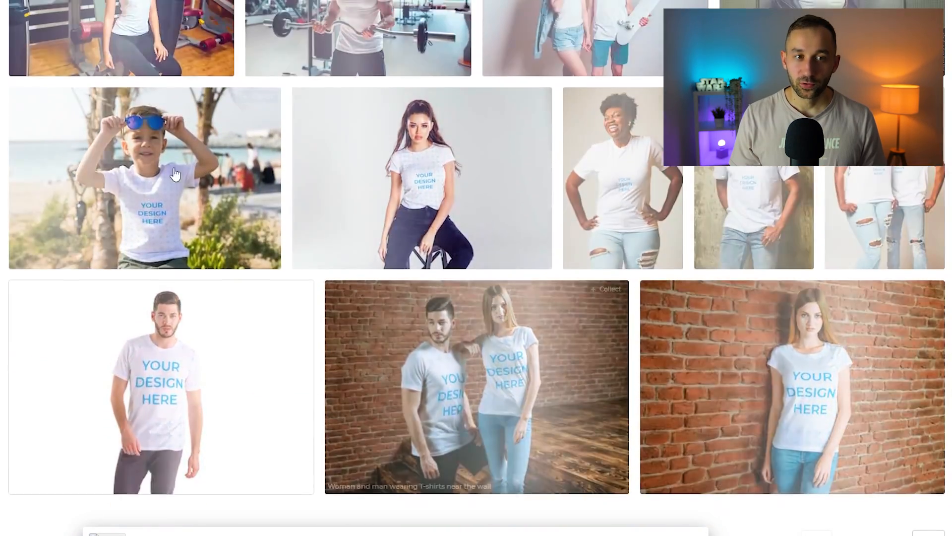
{"action": "scroll", "coordinate": [632, 300], "scroll_direction": "up", "scroll_amount": 2}
{"action": "scroll", "coordinate": [476, 268], "scroll_direction": "down", "scroll_amount": 5}
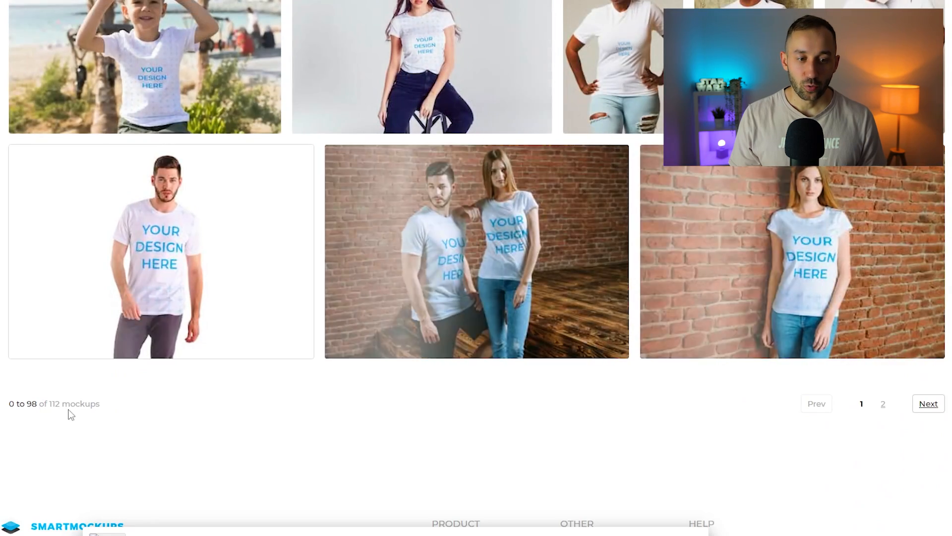
{"action": "scroll", "coordinate": [596, 440], "scroll_direction": "up", "scroll_amount": 3}
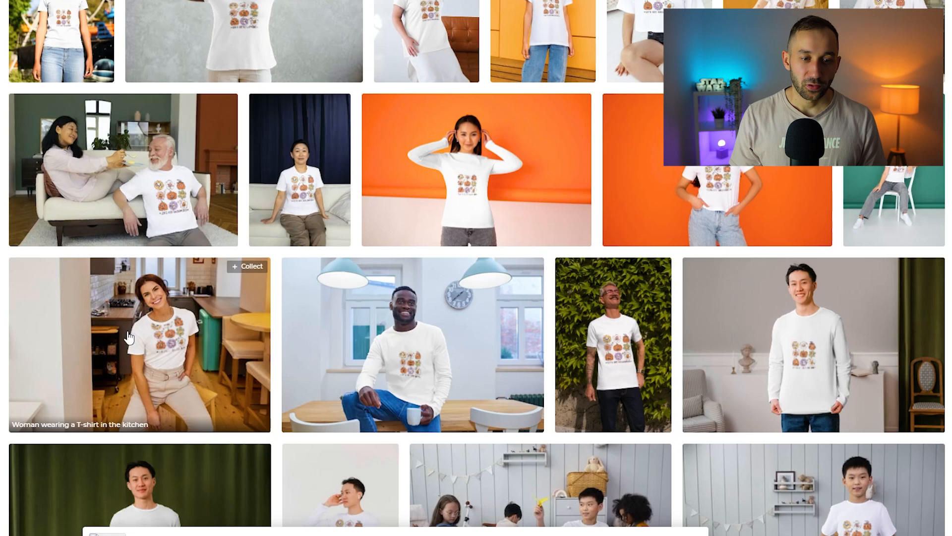
Open the mockup of the woman wearing a T-shirt in the kitchen and look at its preset and custom T-shirt colour options
{"action": "left_click", "coordinate": [165, 347]}
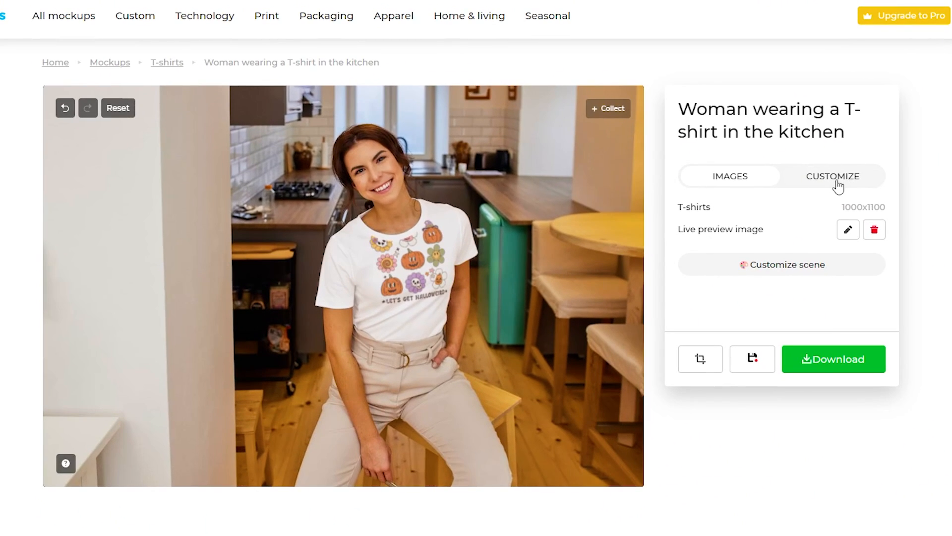
{"action": "left_click", "coordinate": [838, 186]}
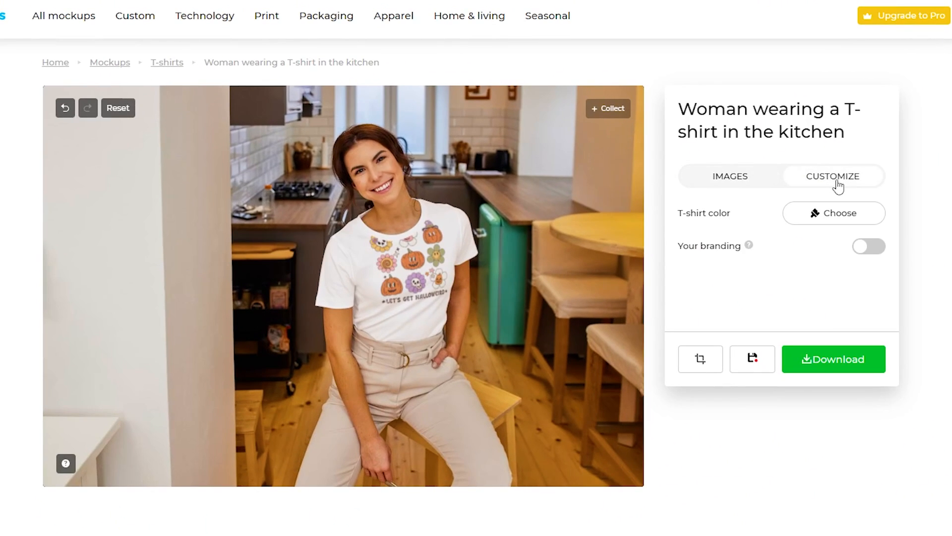
{"action": "left_click", "coordinate": [837, 222]}
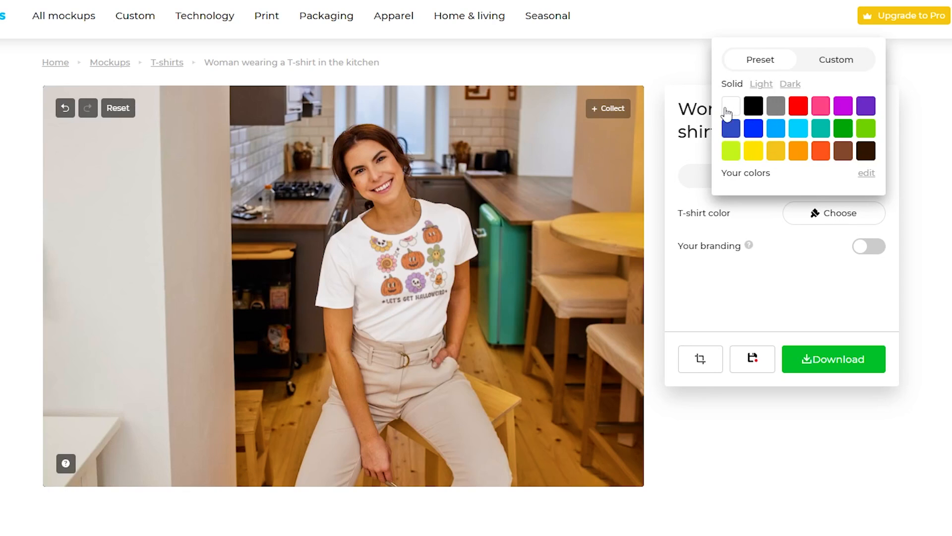
{"action": "left_click", "coordinate": [828, 62]}
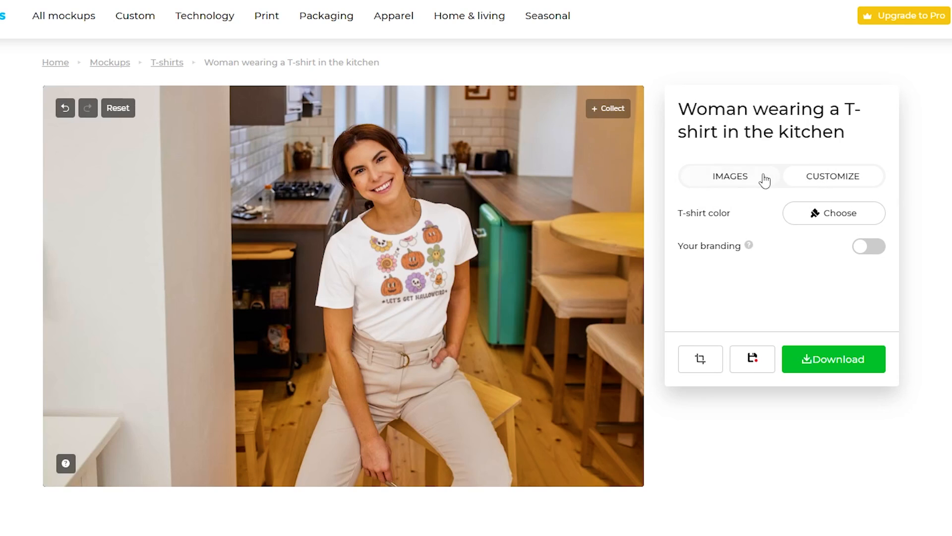
{"action": "left_click", "coordinate": [739, 181]}
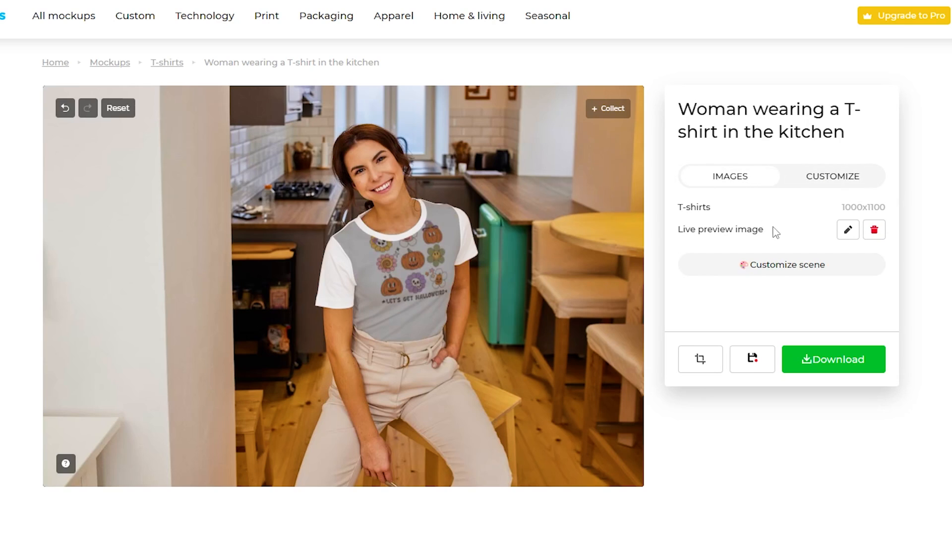
Reposition the Halloween design lower on the T-shirt, centre it horizontally, and apply the crop
{"action": "left_click", "coordinate": [847, 231]}
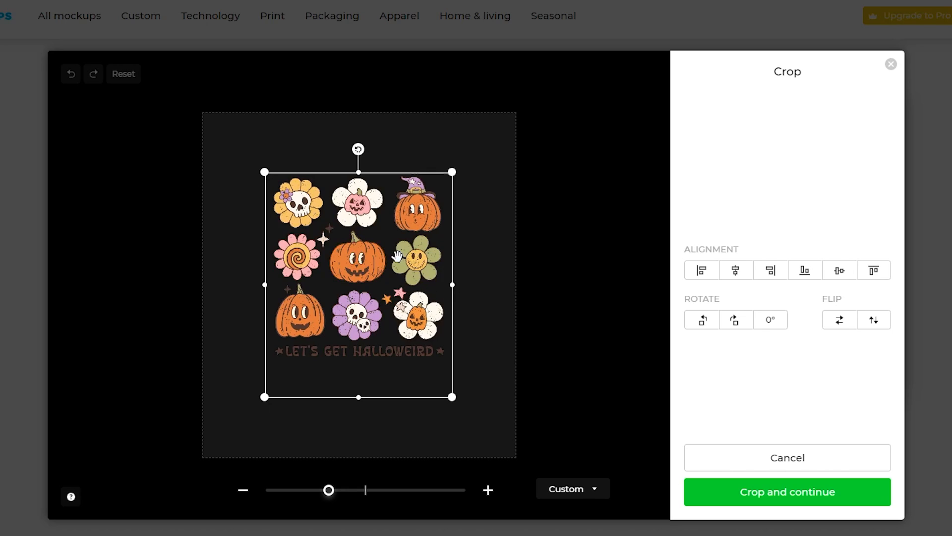
{"action": "left_click_drag", "start_coordinate": [399, 281], "coordinate": [377, 255]}
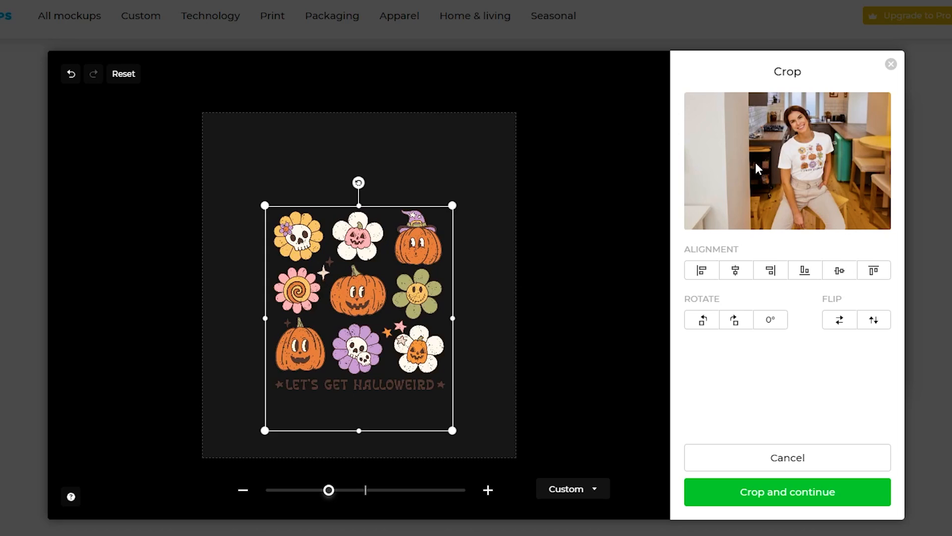
{"action": "left_click_drag", "start_coordinate": [416, 290], "coordinate": [416, 293]}
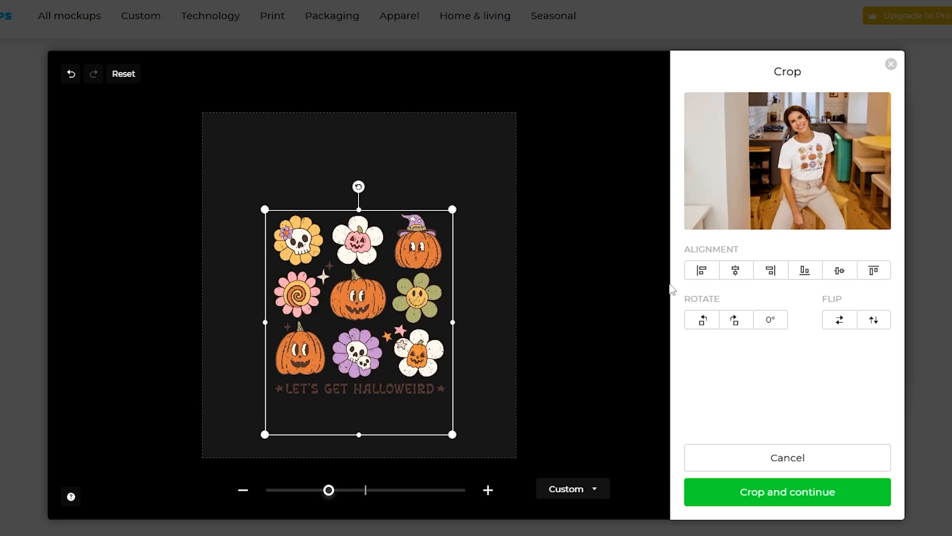
{"action": "left_click", "coordinate": [736, 272]}
{"action": "left_click", "coordinate": [702, 271]}
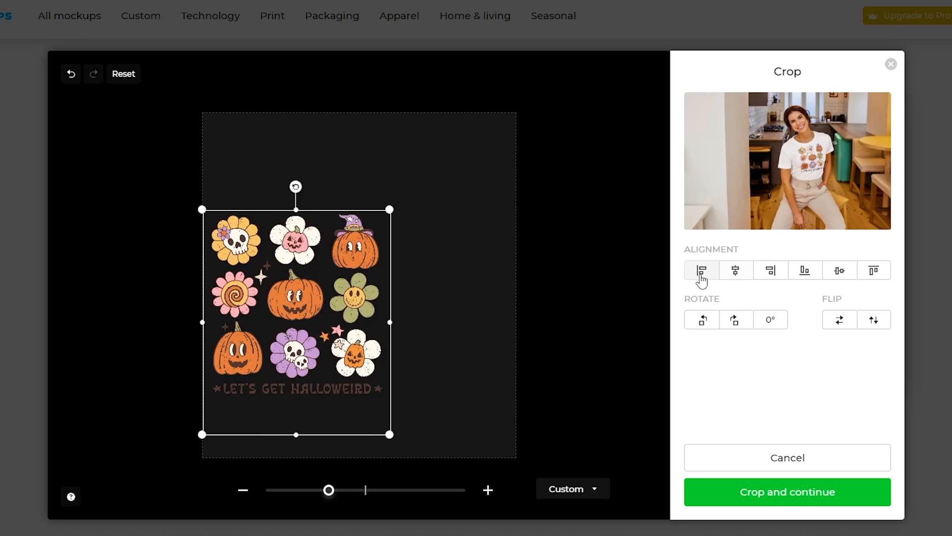
{"action": "left_click", "coordinate": [736, 273]}
{"action": "left_click_drag", "start_coordinate": [426, 293], "coordinate": [426, 310]}
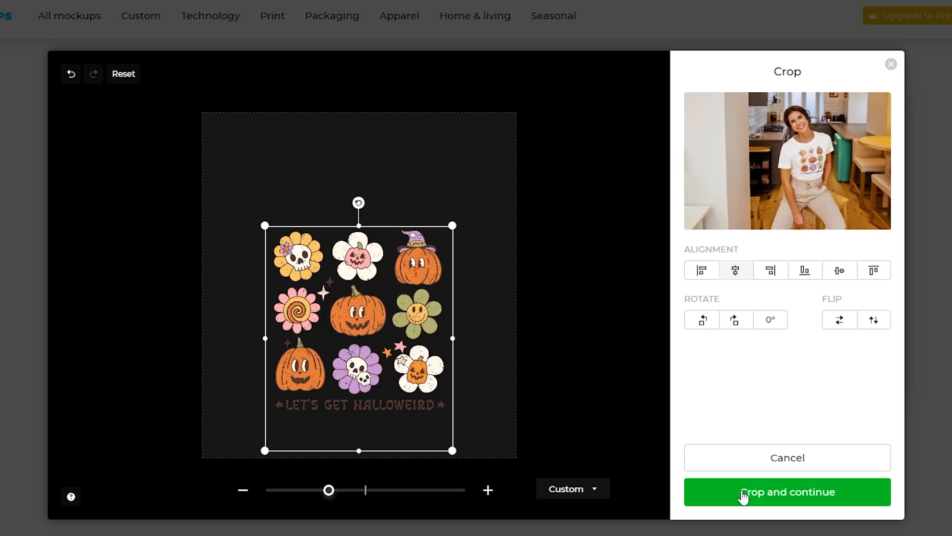
{"action": "left_click", "coordinate": [800, 501]}
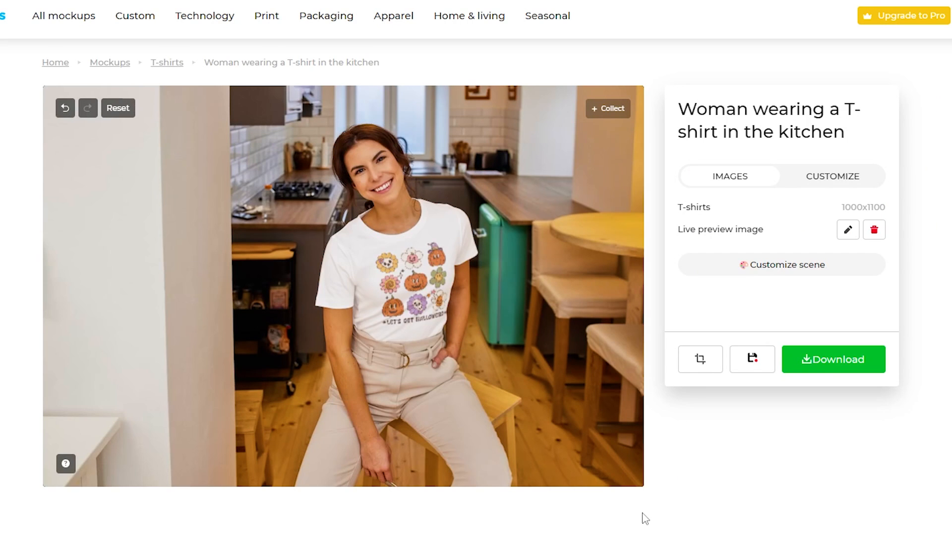
Download the kitchen mockup in Super high quality (5000x3335) and inspect the downloaded image up close
{"action": "left_click", "coordinate": [841, 368]}
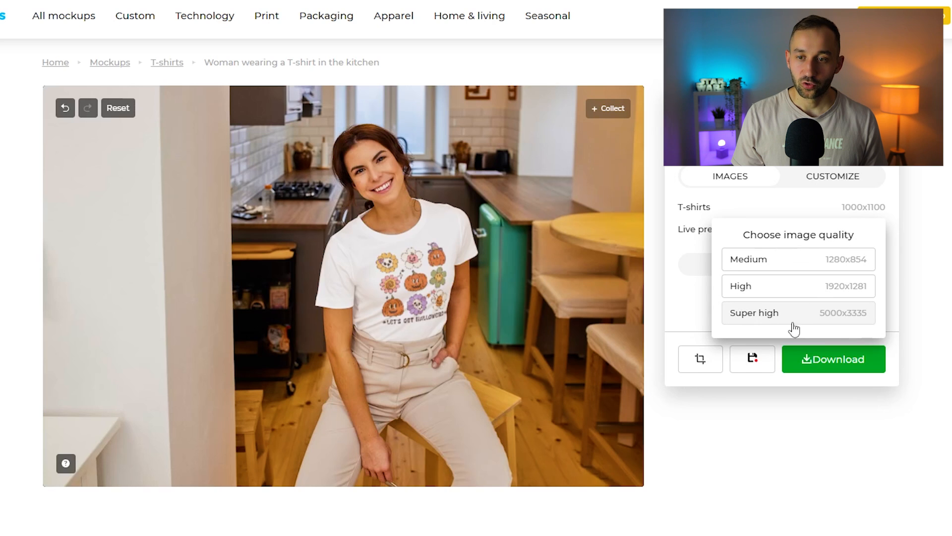
{"action": "left_click", "coordinate": [829, 313]}
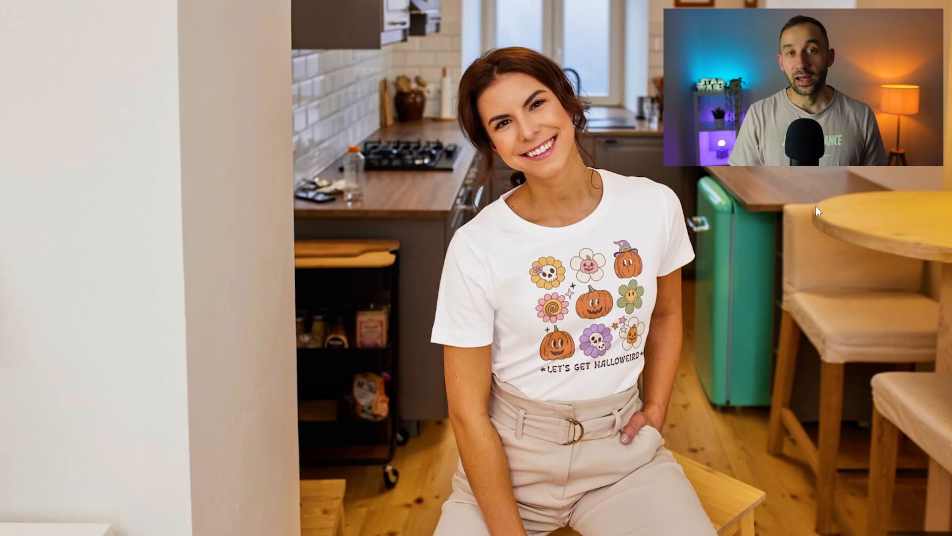
{"action": "scroll", "coordinate": [675, 265], "scroll_direction": "up", "scroll_amount": 3}
{"action": "left_click_drag", "start_coordinate": [693, 249], "coordinate": [626, 306]}
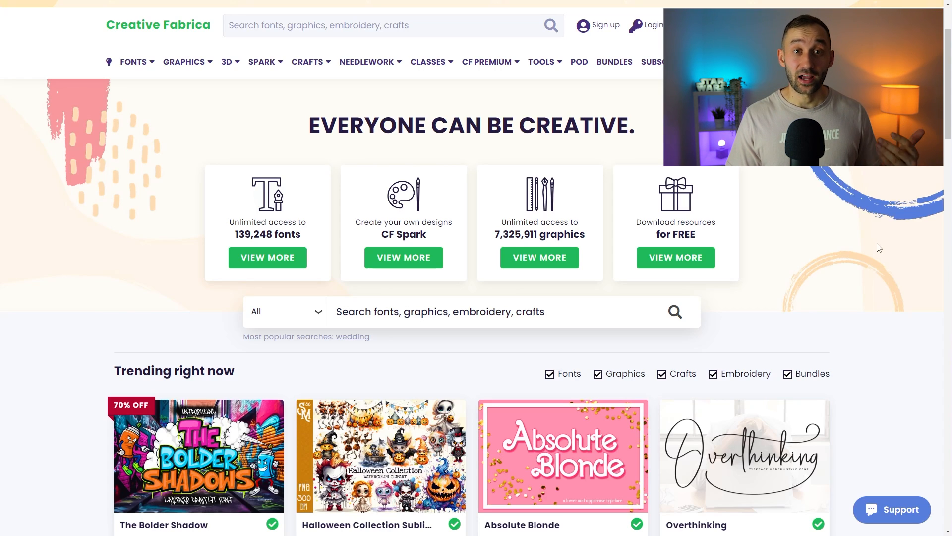
Look over the yearly all-access offer on Creative Fabrica and search the site for "t-shirt mockup"
{"action": "scroll", "coordinate": [187, 198], "scroll_direction": "up", "scroll_amount": 2}
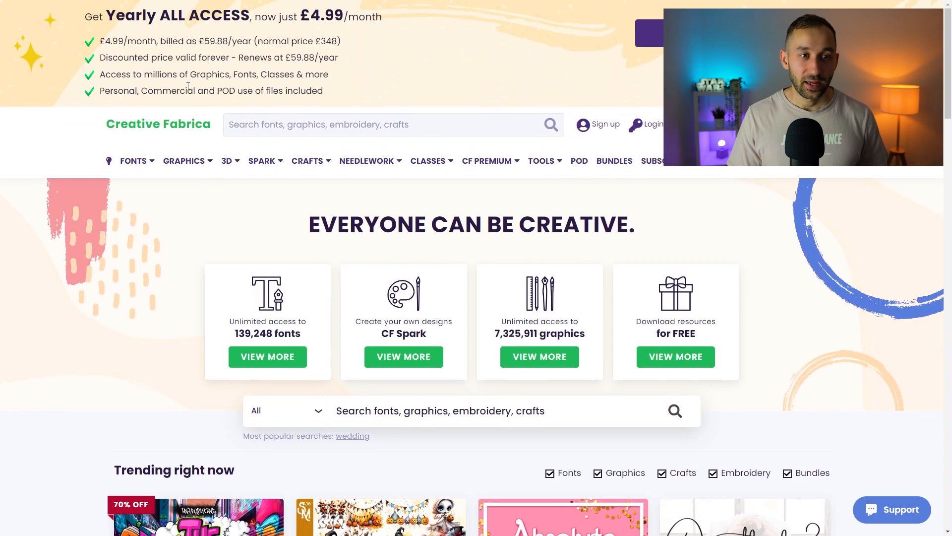
{"action": "scroll", "coordinate": [195, 217], "scroll_direction": "down", "scroll_amount": 2}
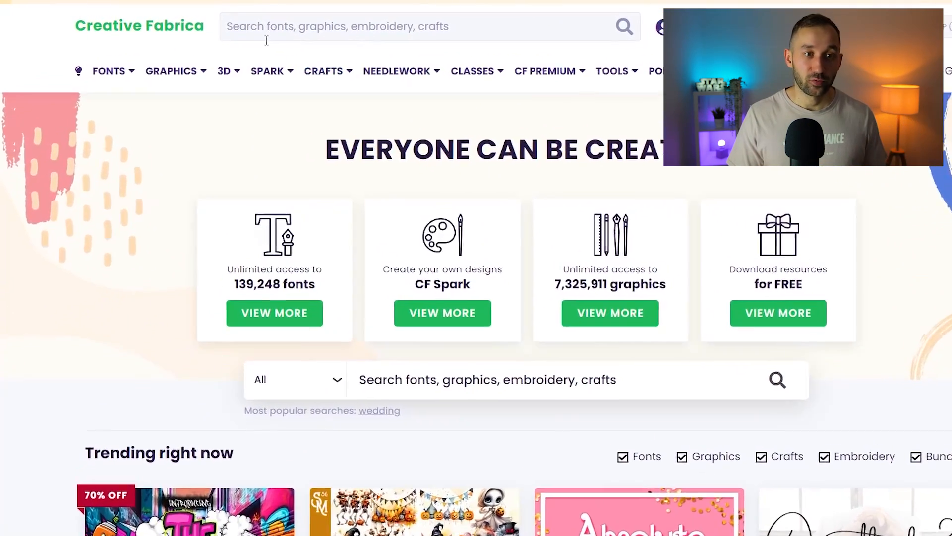
{"action": "type", "text": "t mockup"}
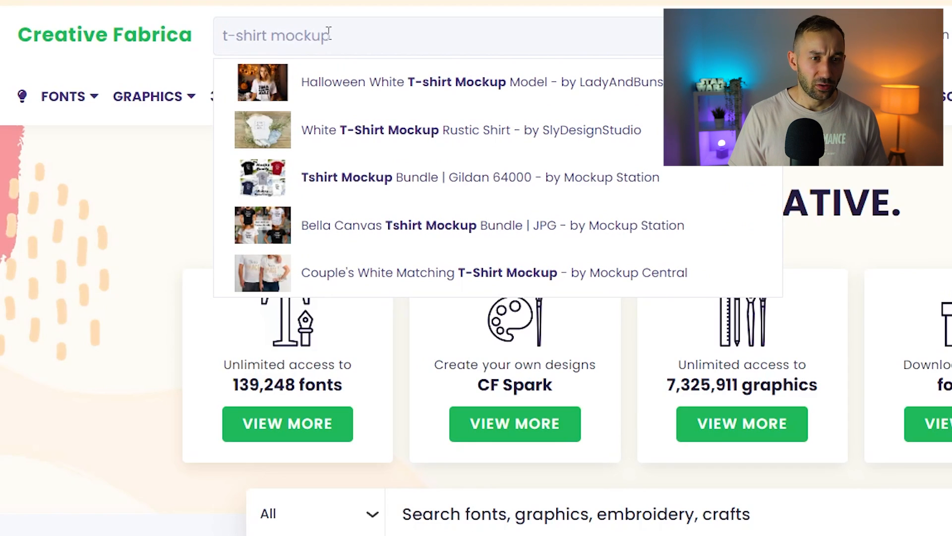
{"action": "key", "text": "Return"}
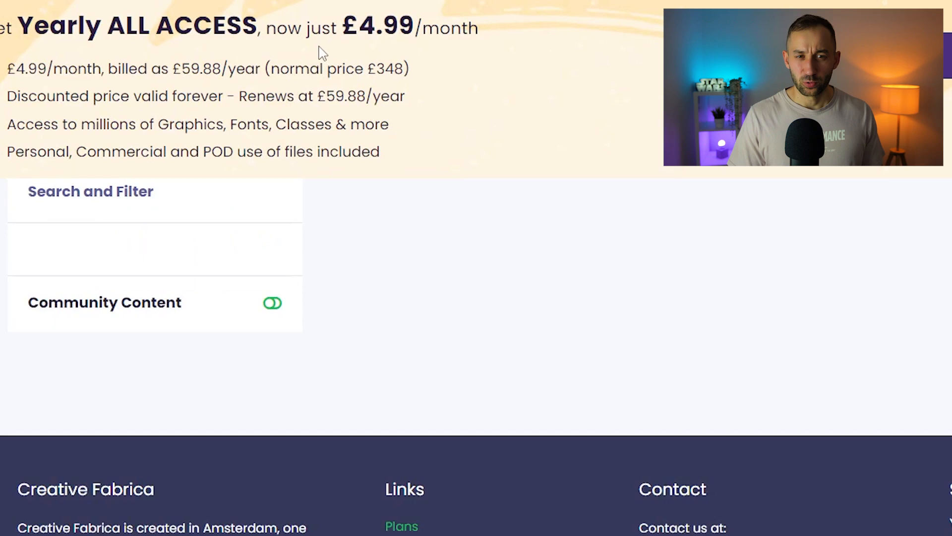
Filter the search results to the Freebies category and look through the free T-shirt mockups
{"action": "scroll", "coordinate": [358, 239], "scroll_direction": "down", "scroll_amount": 10}
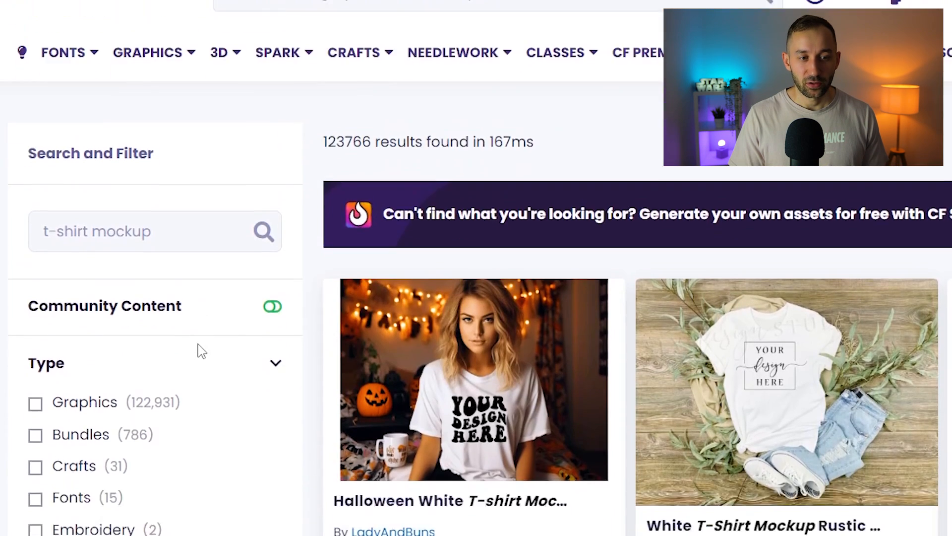
{"action": "scroll", "coordinate": [114, 403], "scroll_direction": "down", "scroll_amount": 2}
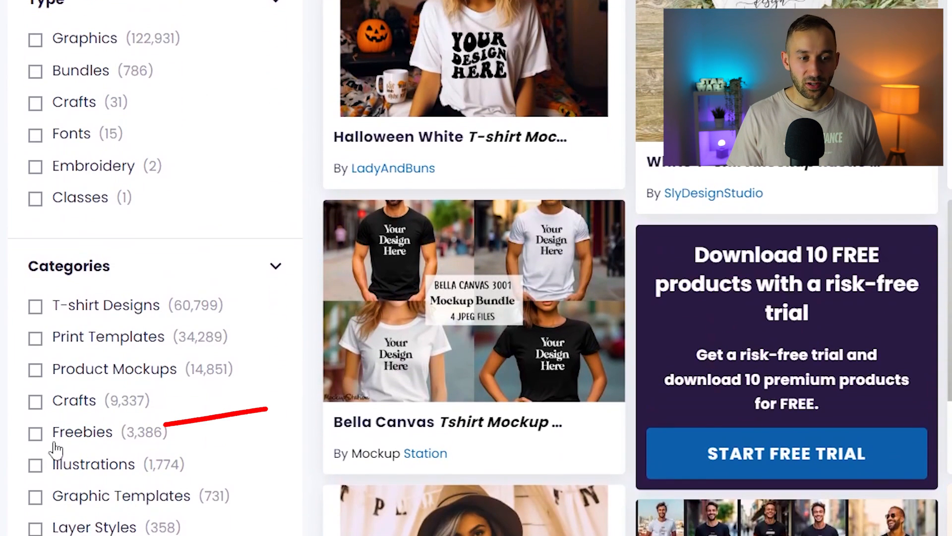
{"action": "left_click", "coordinate": [75, 443]}
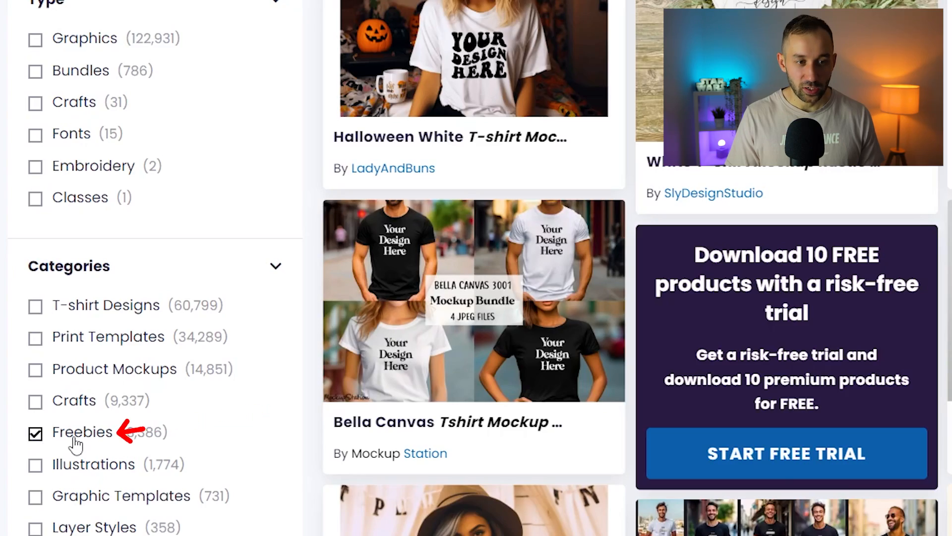
{"action": "scroll", "coordinate": [523, 440], "scroll_direction": "down", "scroll_amount": 4}
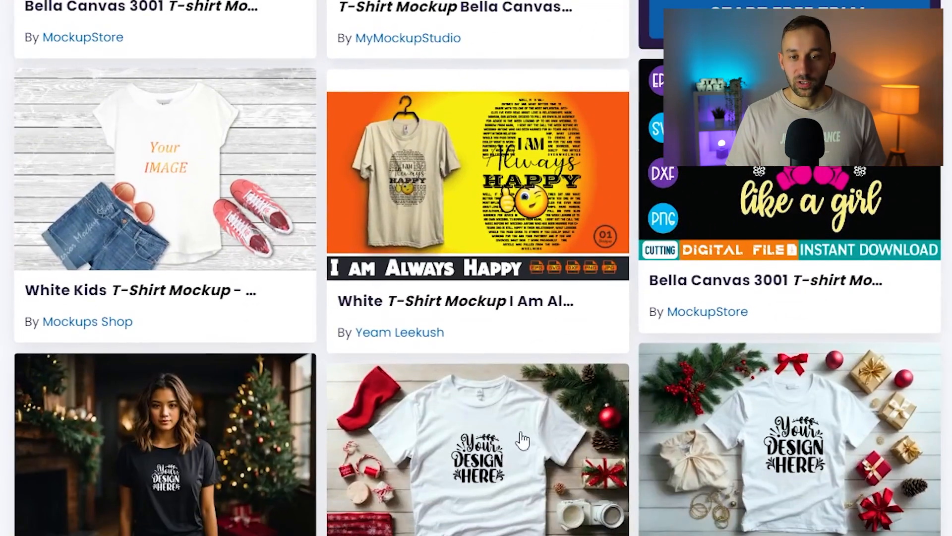
{"action": "scroll", "coordinate": [930, 406], "scroll_direction": "down", "scroll_amount": 5}
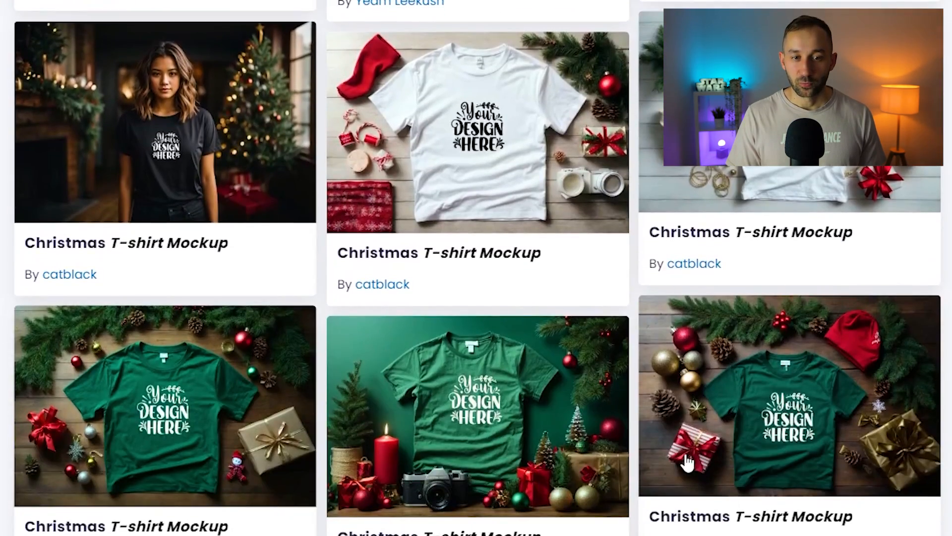
{"action": "scroll", "coordinate": [687, 462], "scroll_direction": "down", "scroll_amount": 20}
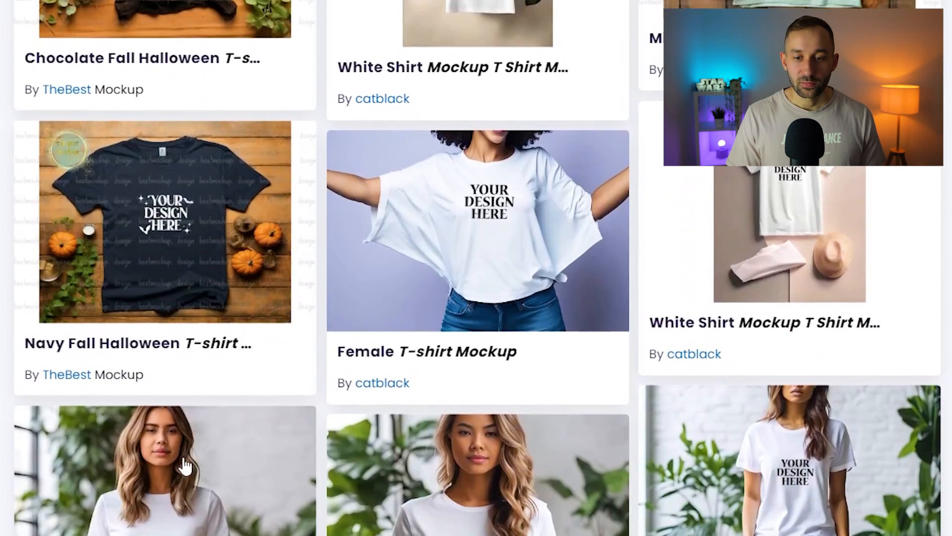
{"action": "scroll", "coordinate": [184, 466], "scroll_direction": "down", "scroll_amount": 12}
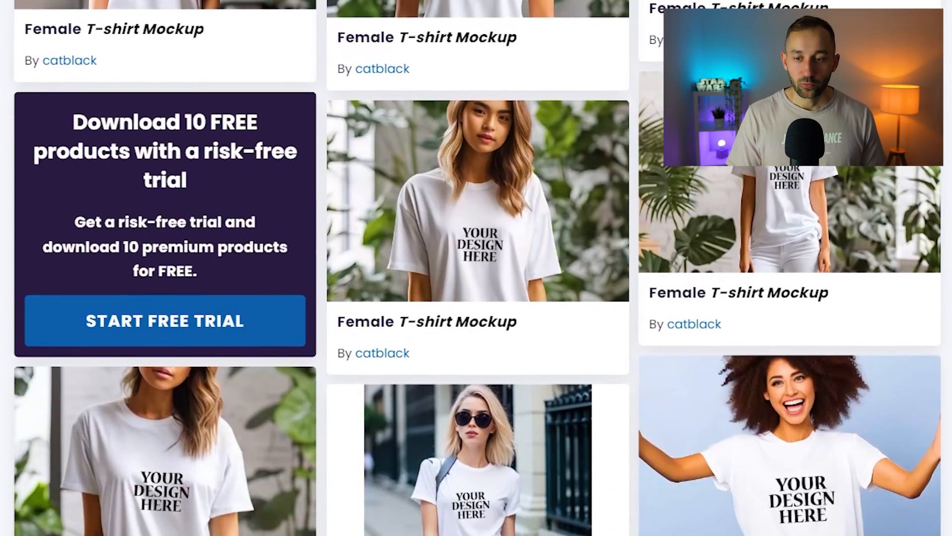
{"action": "scroll", "coordinate": [476, 268], "scroll_direction": "down", "scroll_amount": 20}
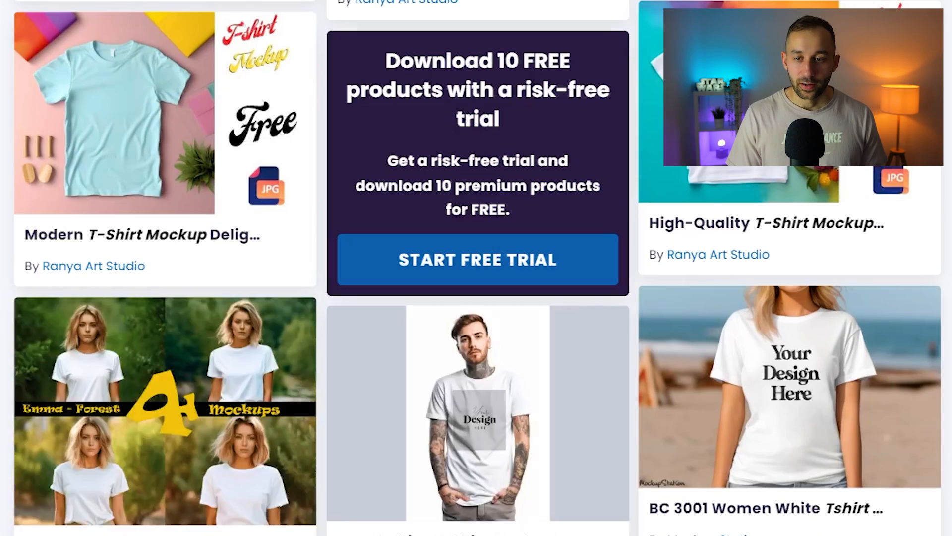
{"action": "scroll", "coordinate": [673, 532], "scroll_direction": "down", "scroll_amount": 20}
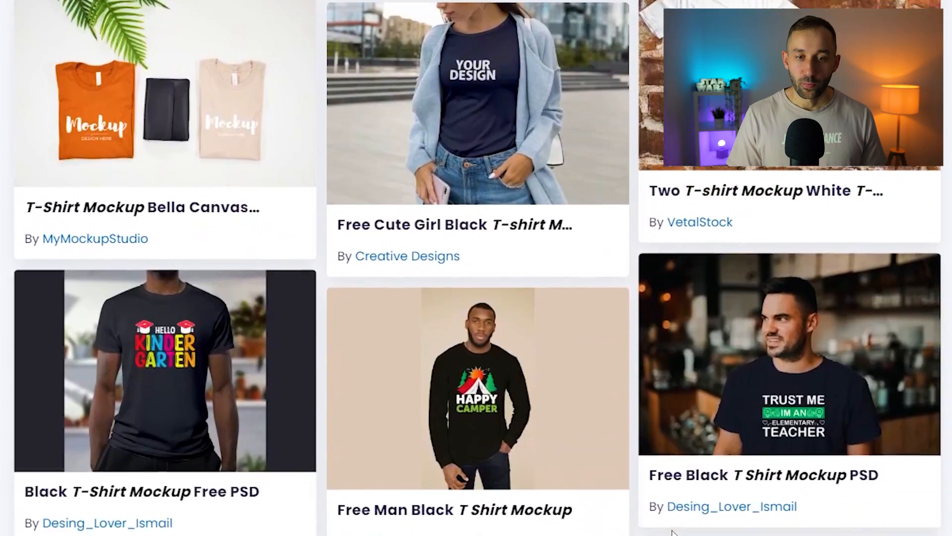
Find the free Halloween Black Tshirt Mockup | Bats among the freebies, open its product page and read what the download includes
{"action": "scroll", "coordinate": [673, 533], "scroll_direction": "down", "scroll_amount": 15}
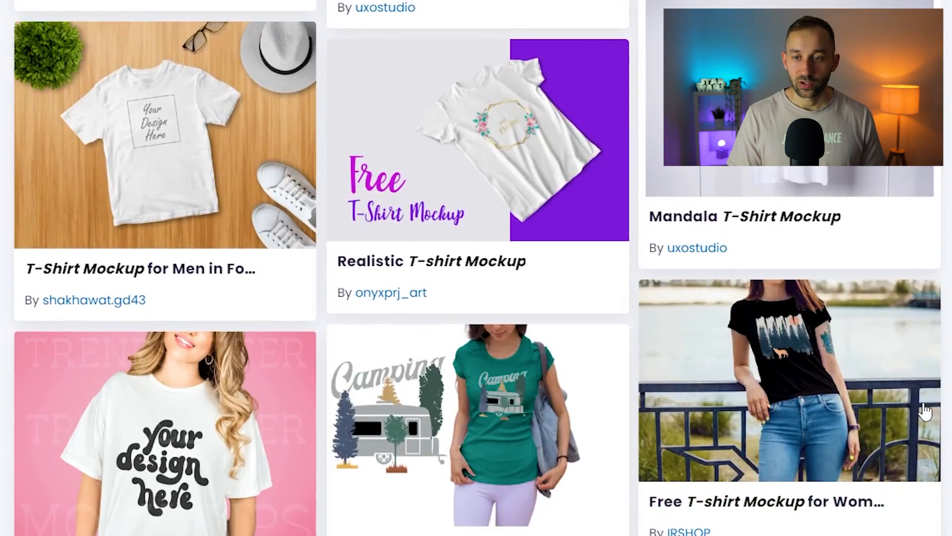
{"action": "scroll", "coordinate": [925, 410], "scroll_direction": "down", "scroll_amount": 20}
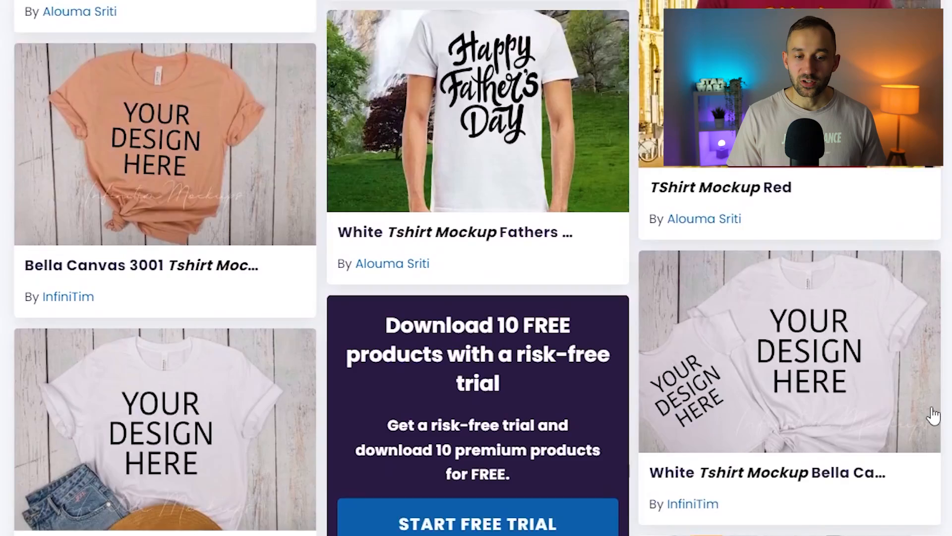
{"action": "scroll", "coordinate": [934, 416], "scroll_direction": "down", "scroll_amount": 6}
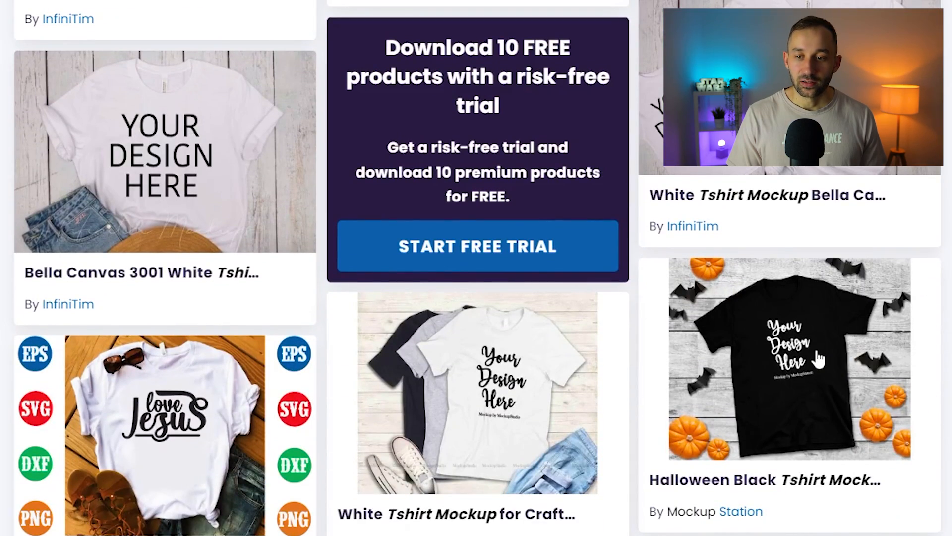
{"action": "left_click", "coordinate": [817, 356]}
{"action": "scroll", "coordinate": [660, 276], "scroll_direction": "down", "scroll_amount": 6}
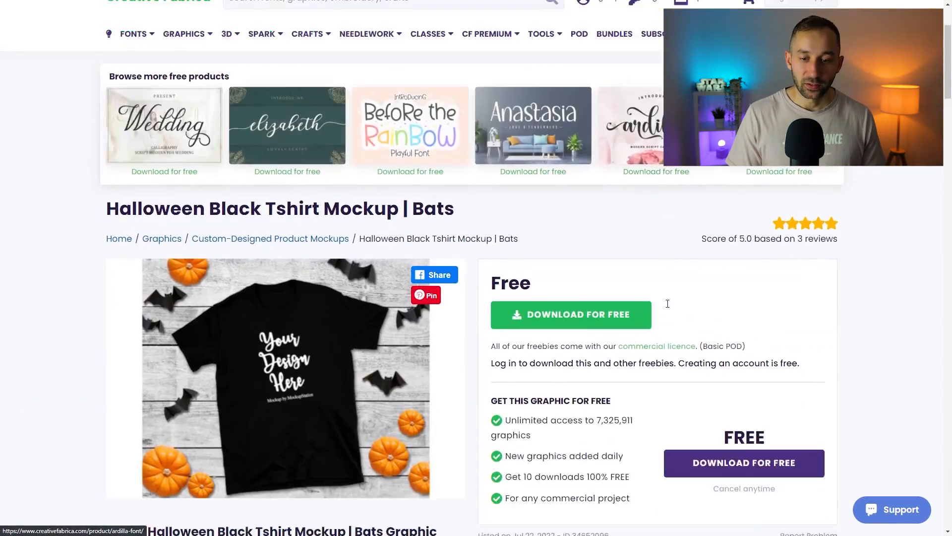
{"action": "scroll", "coordinate": [661, 276], "scroll_direction": "down", "scroll_amount": 2}
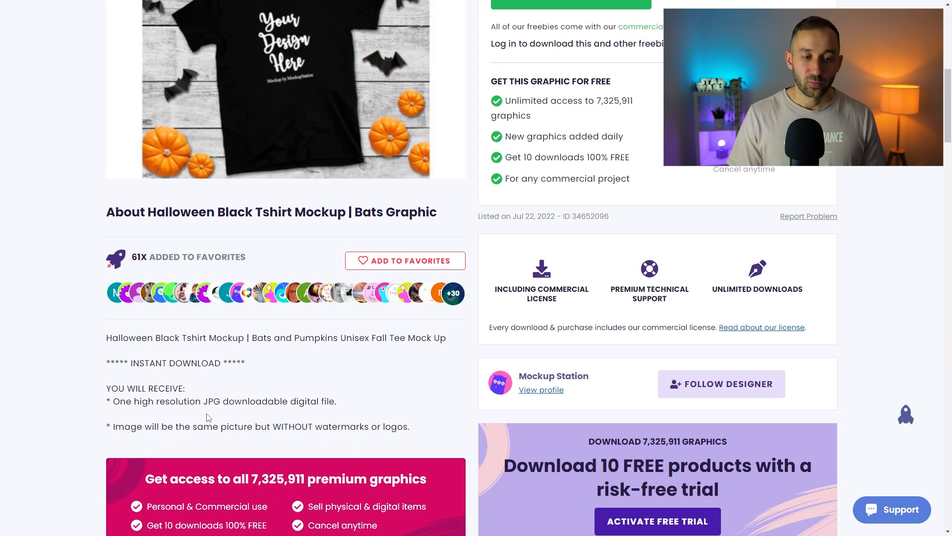
{"action": "scroll", "coordinate": [376, 396], "scroll_direction": "up", "scroll_amount": 5}
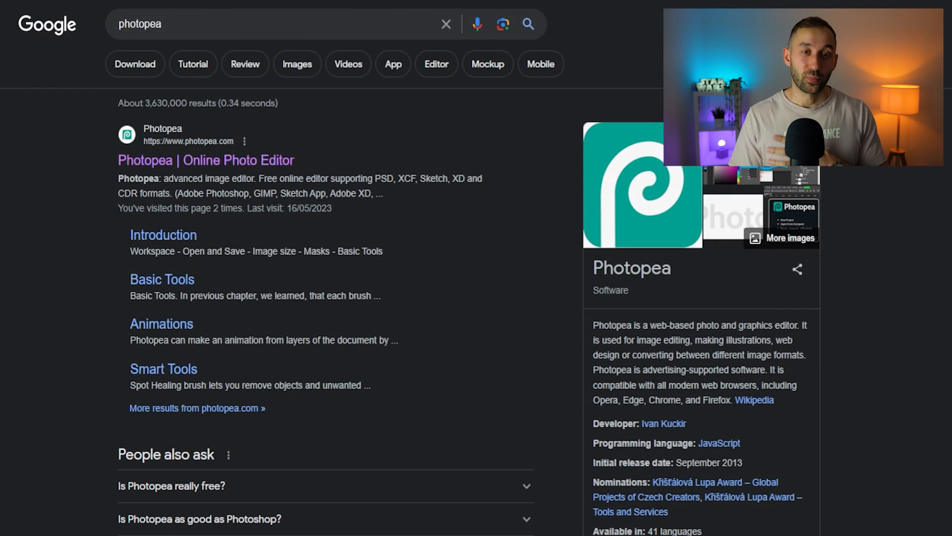
Visit the Photopea online editor from the Google results, and download the free Halloween Black Tshirt Mockup | Bats from Creative Fabrica
{"action": "left_click", "coordinate": [237, 157]}
{"action": "left_click", "coordinate": [396, 158]}
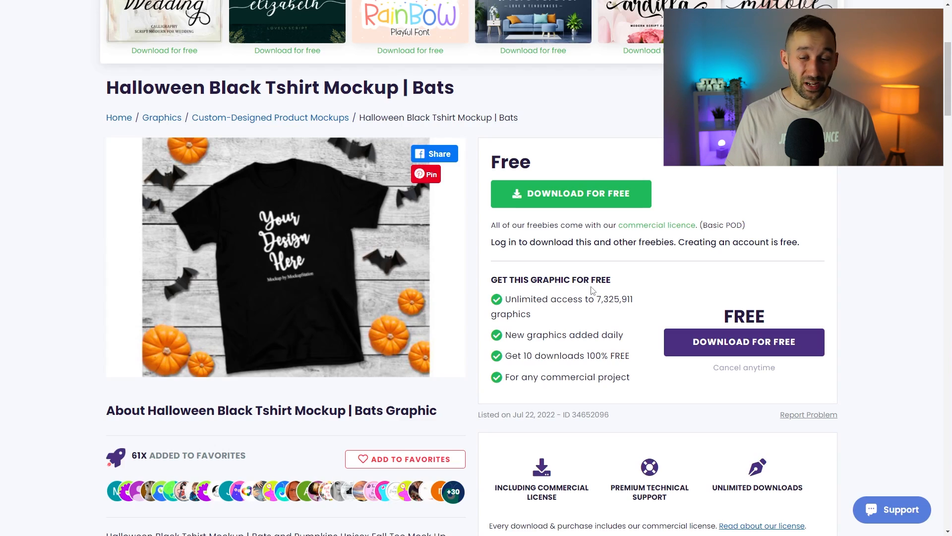
{"action": "scroll", "coordinate": [546, 265], "scroll_direction": "up", "scroll_amount": 1}
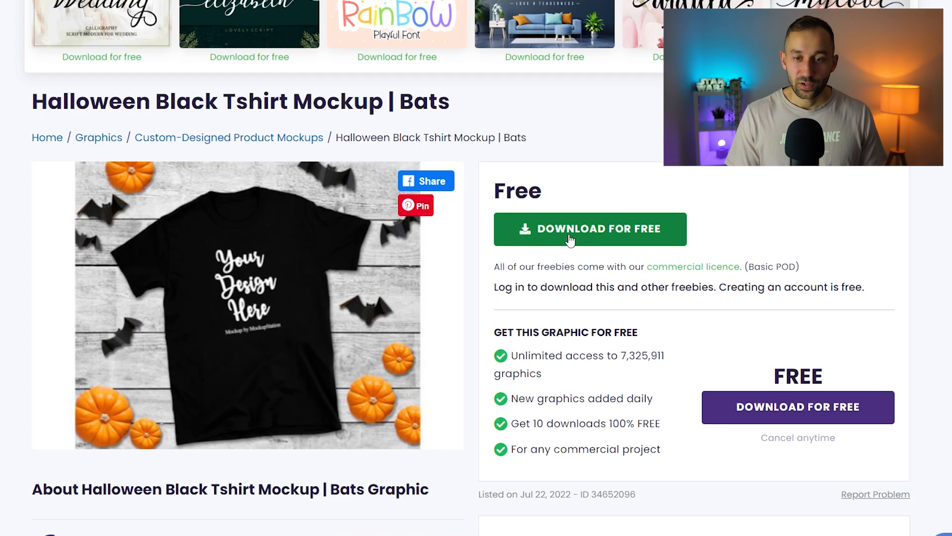
{"action": "left_click", "coordinate": [606, 231]}
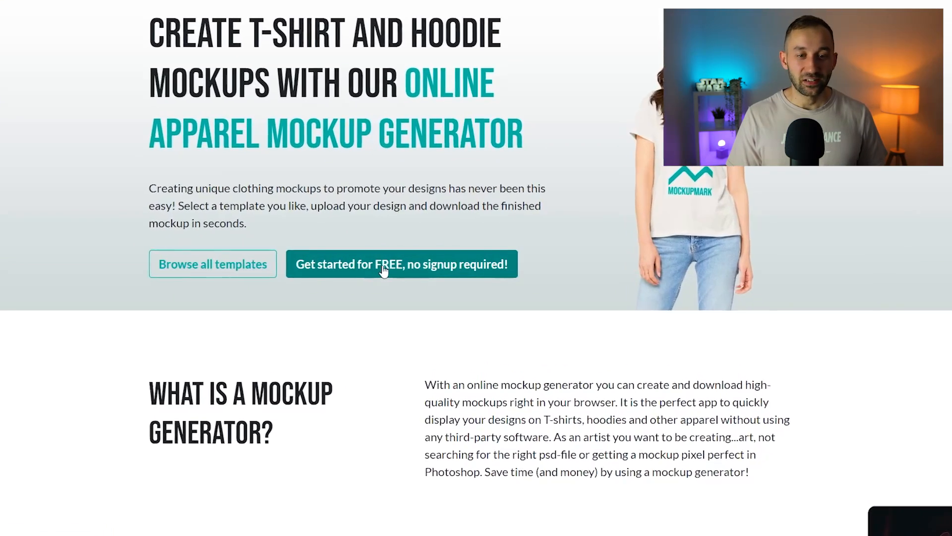
Start Mockup Mark's free apparel mockup generator without signing up and browse its free templates
{"action": "left_click", "coordinate": [428, 273]}
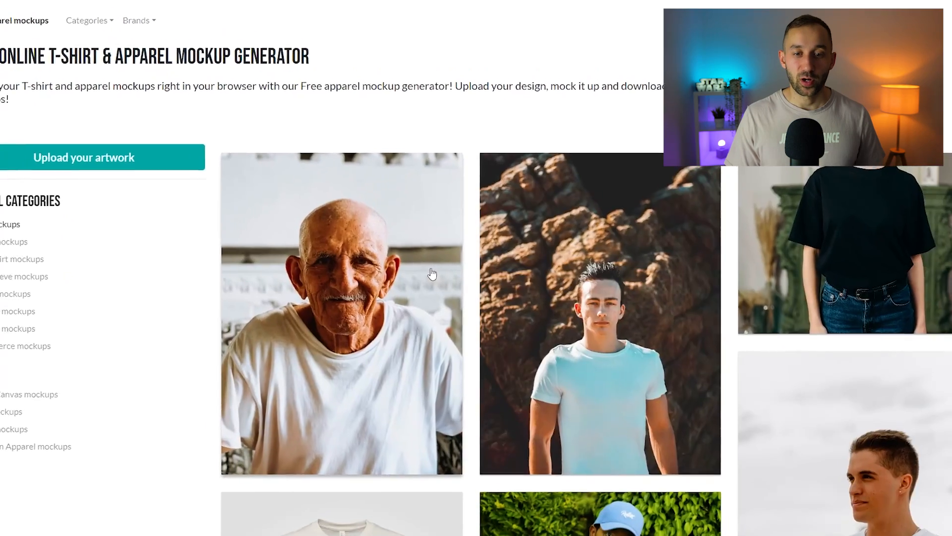
{"action": "scroll", "coordinate": [494, 329], "scroll_direction": "down", "scroll_amount": 12}
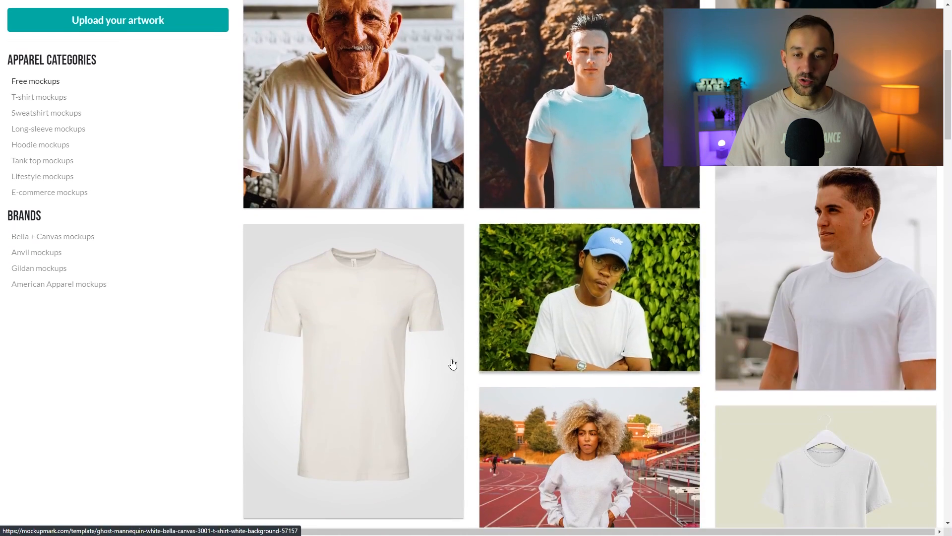
{"action": "scroll", "coordinate": [557, 349], "scroll_direction": "down", "scroll_amount": 5}
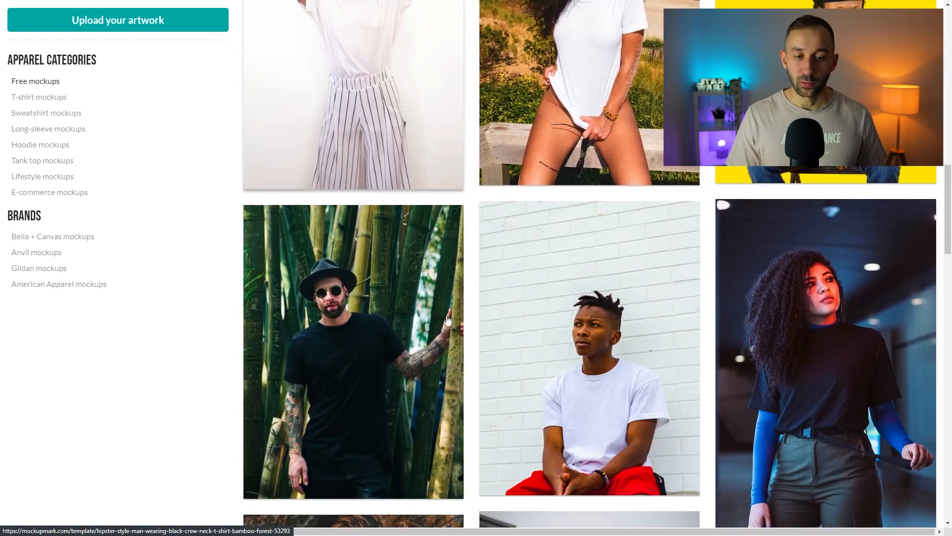
{"action": "scroll", "coordinate": [306, 306], "scroll_direction": "up", "scroll_amount": 20}
{"action": "scroll", "coordinate": [306, 306], "scroll_direction": "up", "scroll_amount": 2}
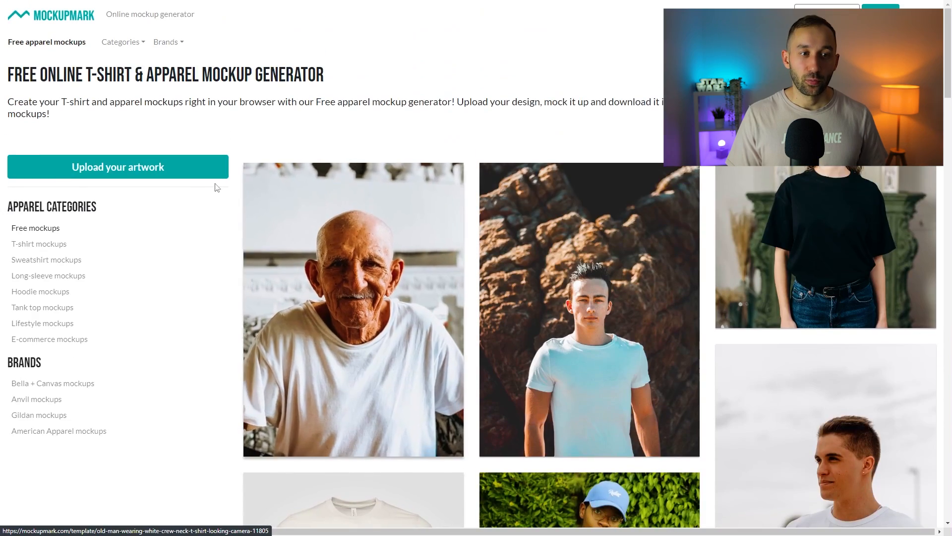
Upload the "Let's Go Ghouls" artwork, scale it to 106%, align it horizontally and vertically on the T-shirt, and submit it
{"action": "left_click", "coordinate": [173, 175]}
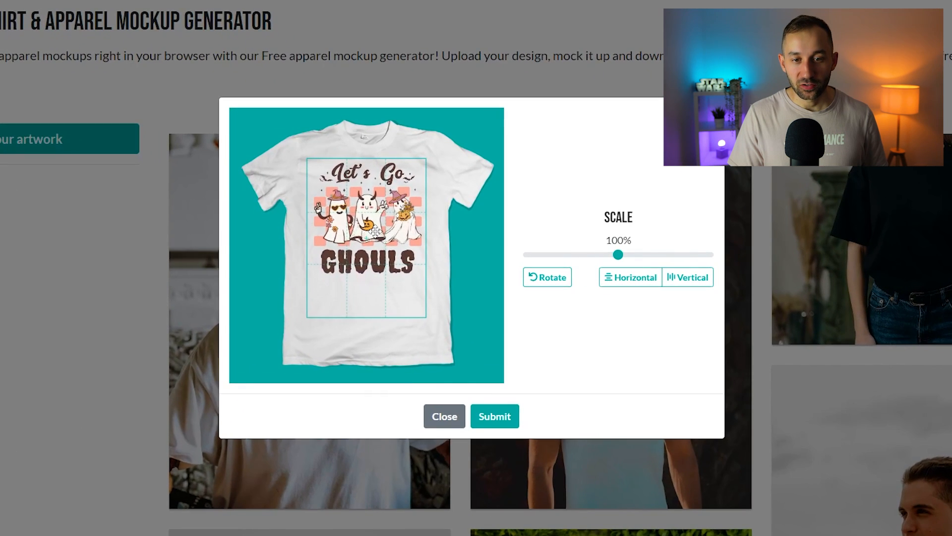
{"action": "left_click_drag", "start_coordinate": [618, 255], "coordinate": [625, 257]}
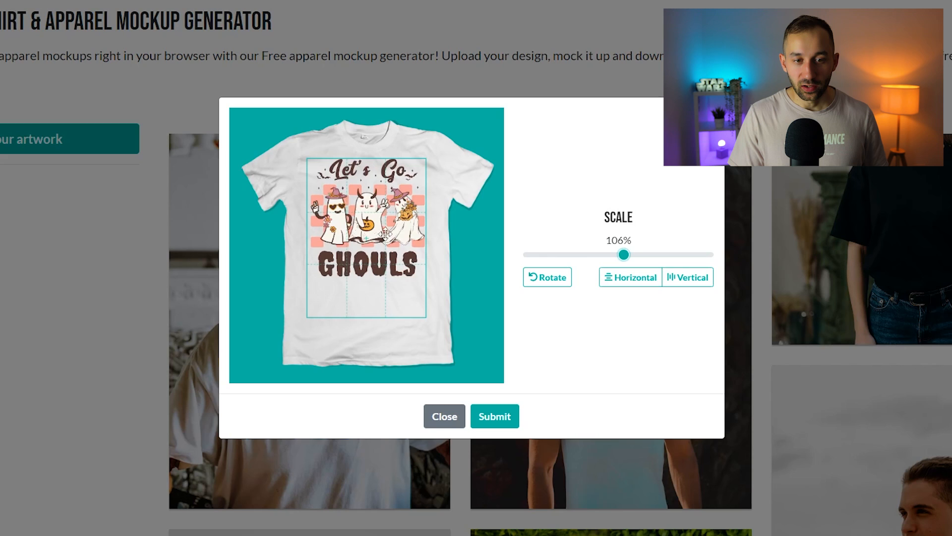
{"action": "left_click_drag", "start_coordinate": [386, 233], "coordinate": [384, 236]}
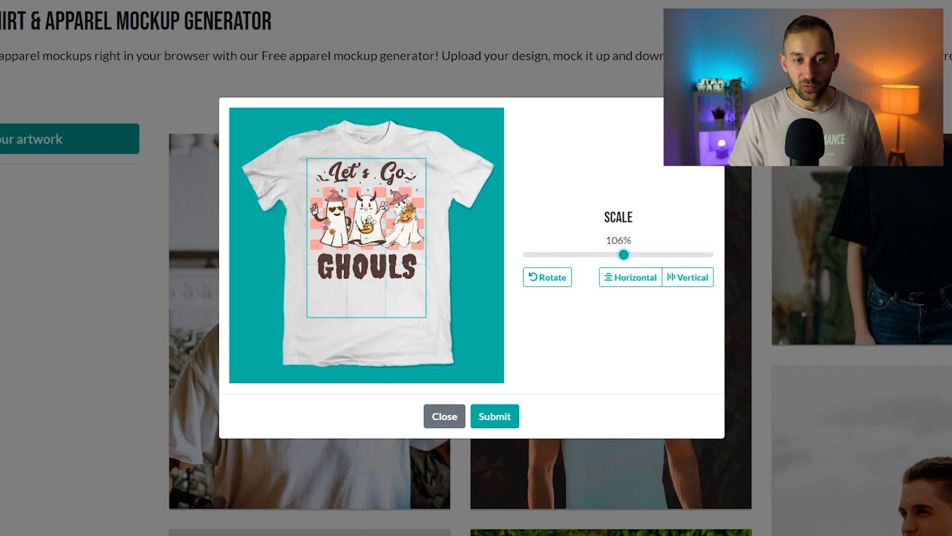
{"action": "left_click", "coordinate": [643, 283]}
{"action": "left_click", "coordinate": [690, 278]}
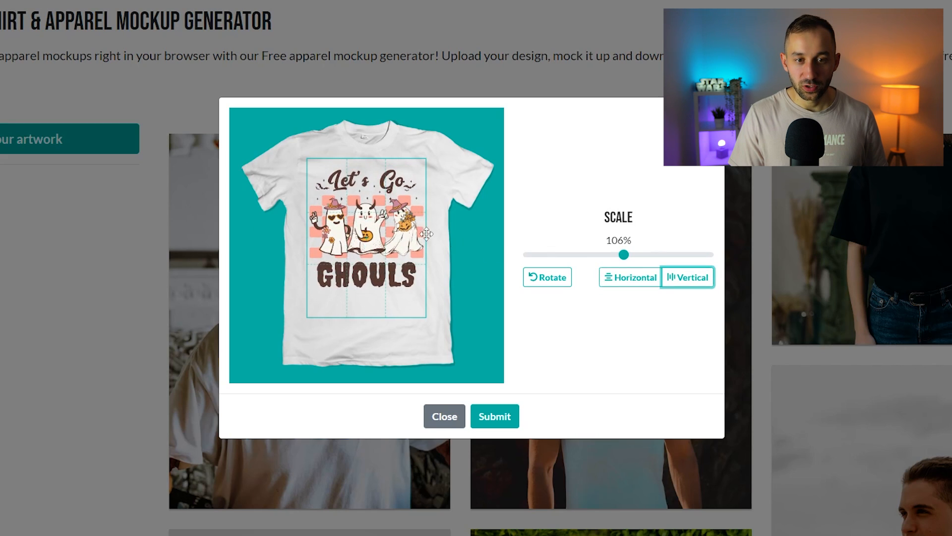
{"action": "left_click", "coordinate": [498, 419]}
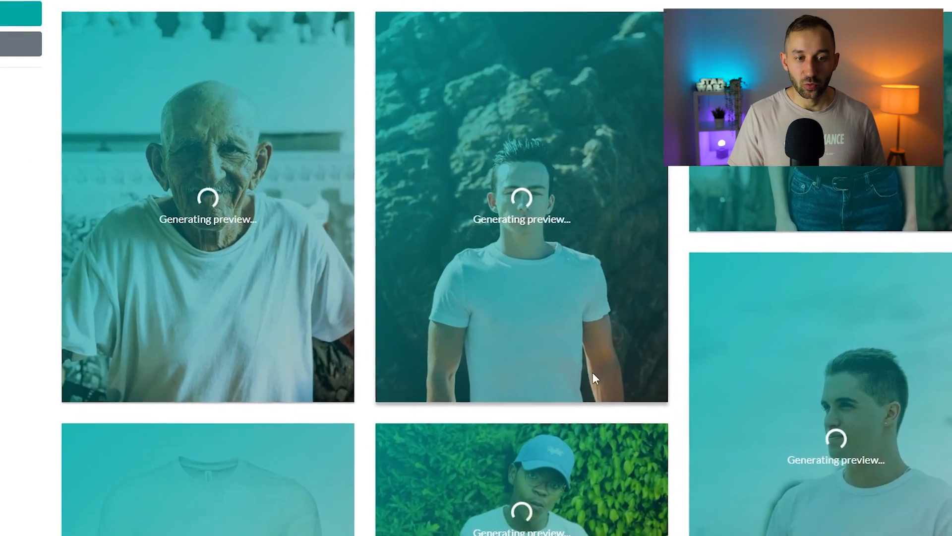
Look through the generated previews to examine how the Ghouls design appears on the different models and shirt colours
{"action": "scroll", "coordinate": [632, 285], "scroll_direction": "down", "scroll_amount": 1}
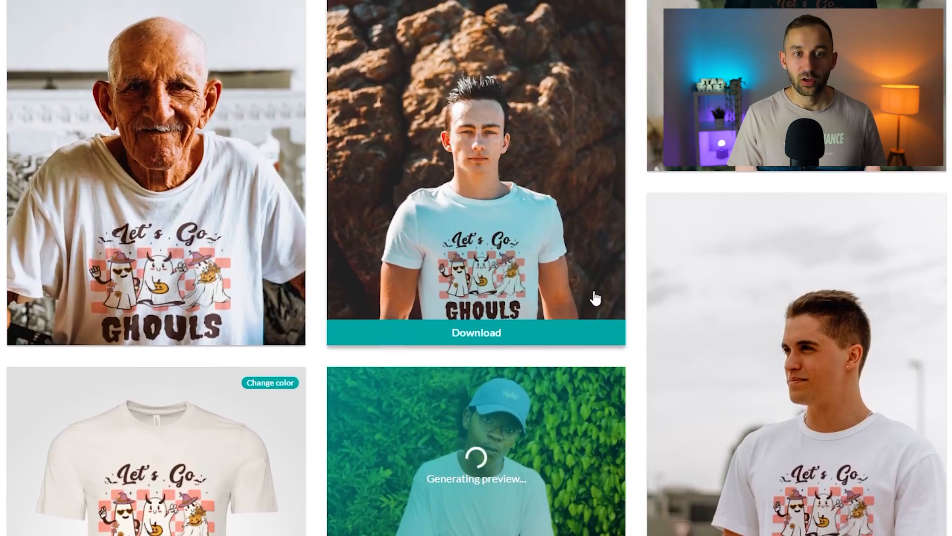
{"action": "scroll", "coordinate": [594, 305], "scroll_direction": "down", "scroll_amount": 8}
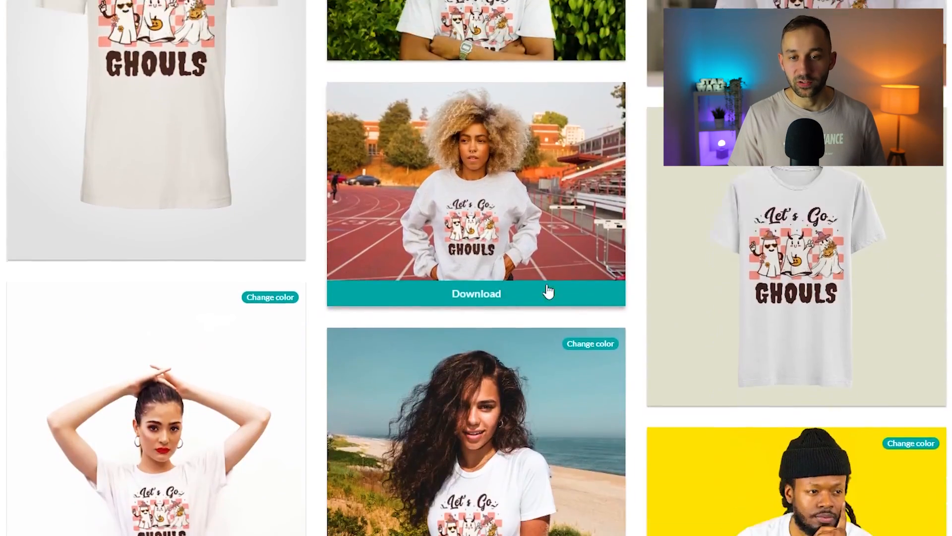
{"action": "scroll", "coordinate": [548, 291], "scroll_direction": "down", "scroll_amount": 10}
{"action": "scroll", "coordinate": [526, 260], "scroll_direction": "down", "scroll_amount": 6}
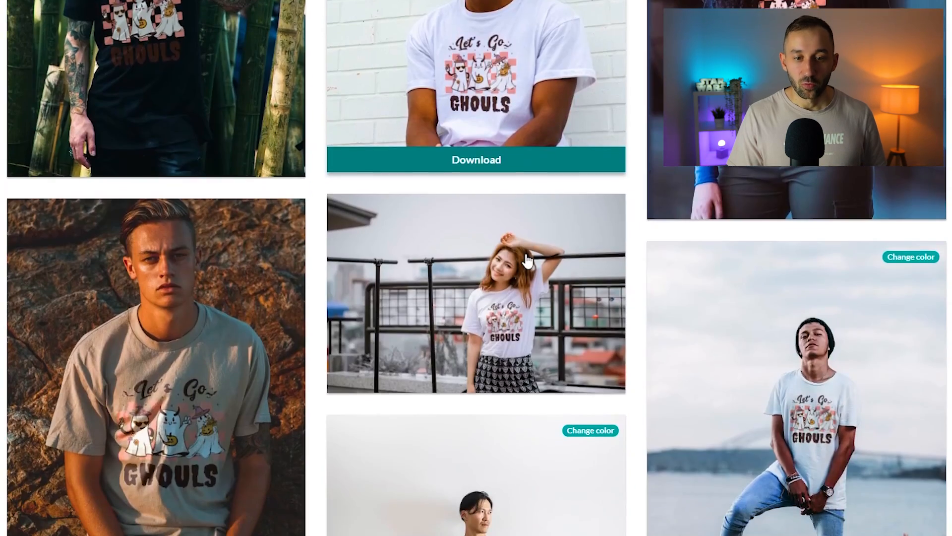
{"action": "scroll", "coordinate": [526, 260], "scroll_direction": "down", "scroll_amount": 2}
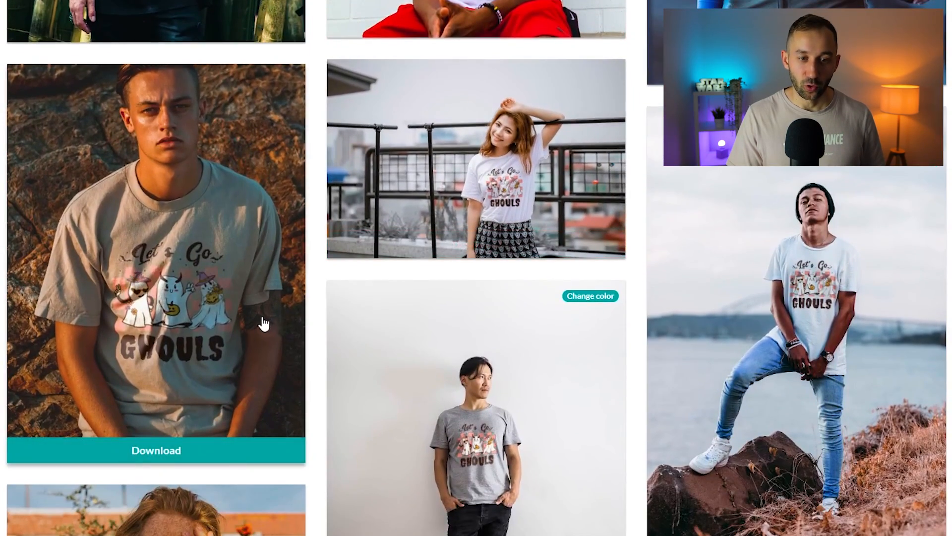
{"action": "scroll", "coordinate": [264, 323], "scroll_direction": "down", "scroll_amount": 3}
{"action": "scroll", "coordinate": [268, 221], "scroll_direction": "up", "scroll_amount": 1}
{"action": "scroll", "coordinate": [278, 223], "scroll_direction": "down", "scroll_amount": 3}
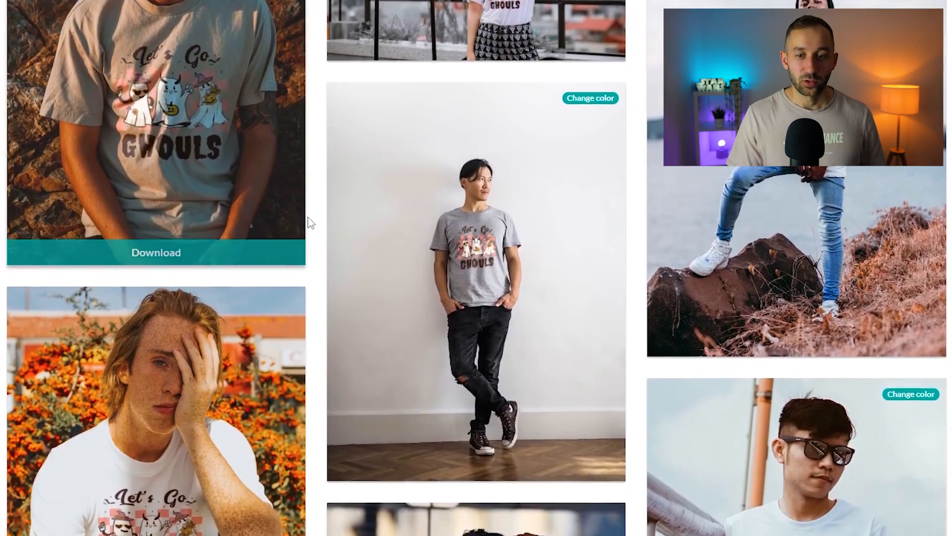
{"action": "scroll", "coordinate": [310, 223], "scroll_direction": "down", "scroll_amount": 3}
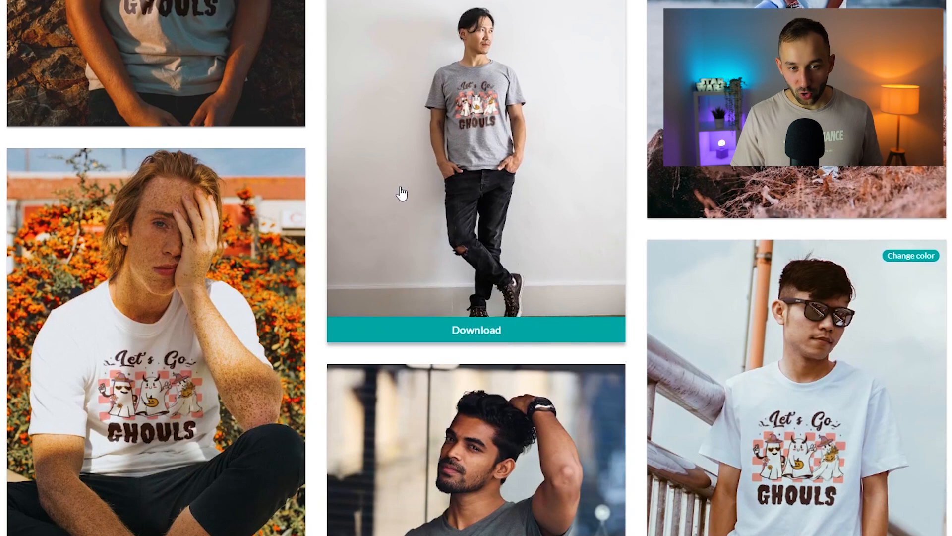
{"action": "scroll", "coordinate": [401, 193], "scroll_direction": "down", "scroll_amount": 12}
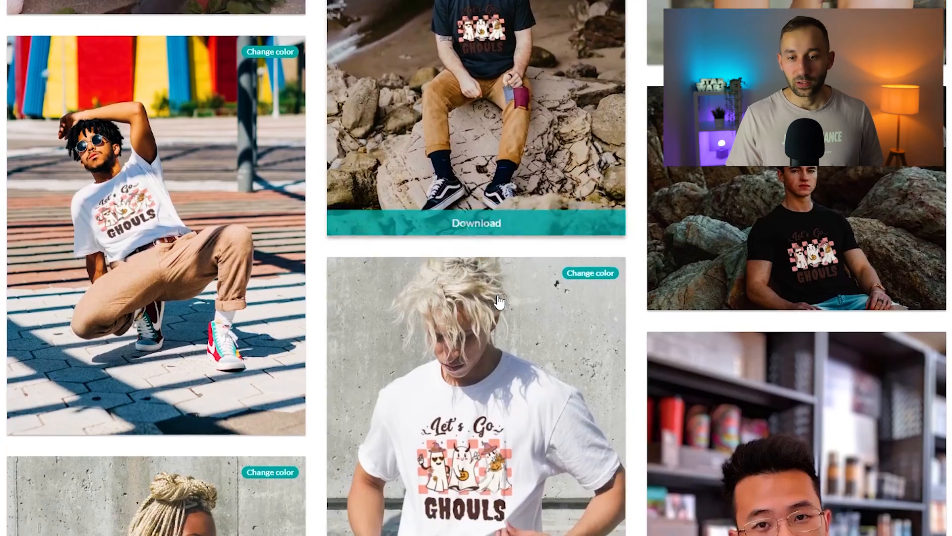
{"action": "scroll", "coordinate": [498, 302], "scroll_direction": "down", "scroll_amount": 4}
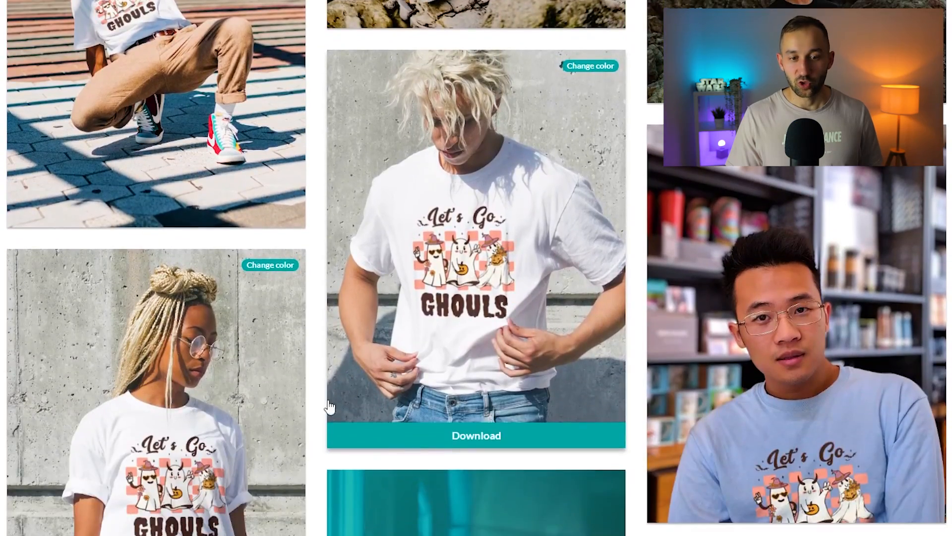
{"action": "scroll", "coordinate": [555, 275], "scroll_direction": "up", "scroll_amount": 4}
{"action": "scroll", "coordinate": [555, 275], "scroll_direction": "up", "scroll_amount": 5}
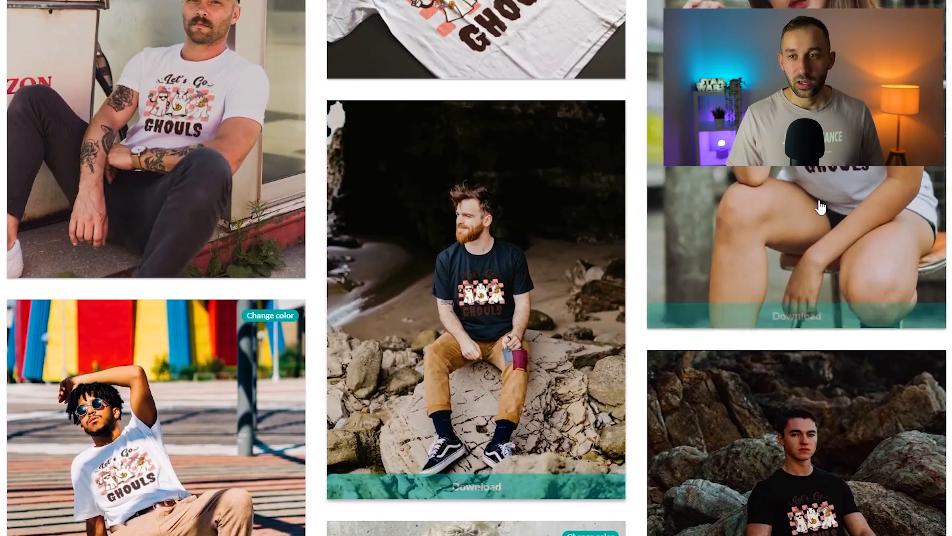
{"action": "scroll", "coordinate": [633, 272], "scroll_direction": "down", "scroll_amount": 5}
{"action": "scroll", "coordinate": [632, 273], "scroll_direction": "down", "scroll_amount": 10}
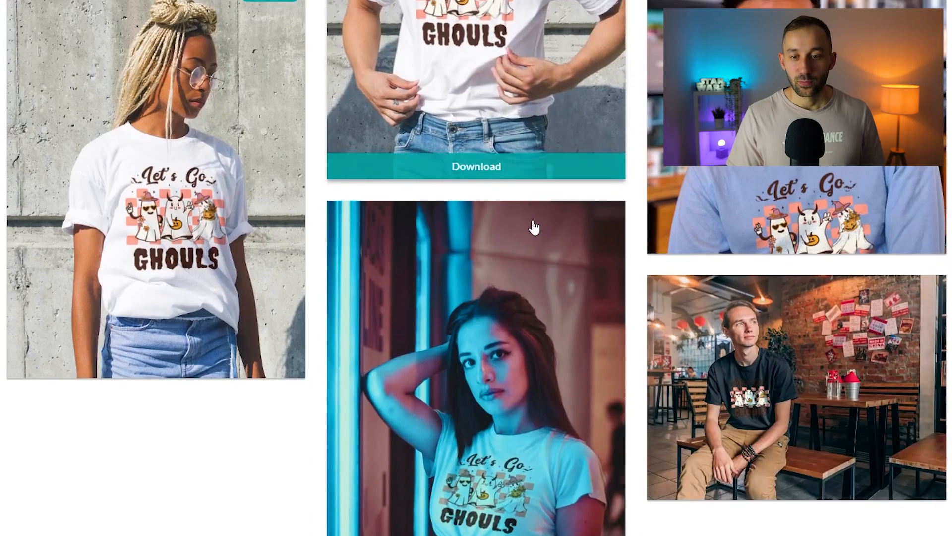
On the mockup of the blond man against a concrete wall, change the T-shirt colour to E2E3DE and download it in high resolution
{"action": "scroll", "coordinate": [819, 306], "scroll_direction": "up", "scroll_amount": 7}
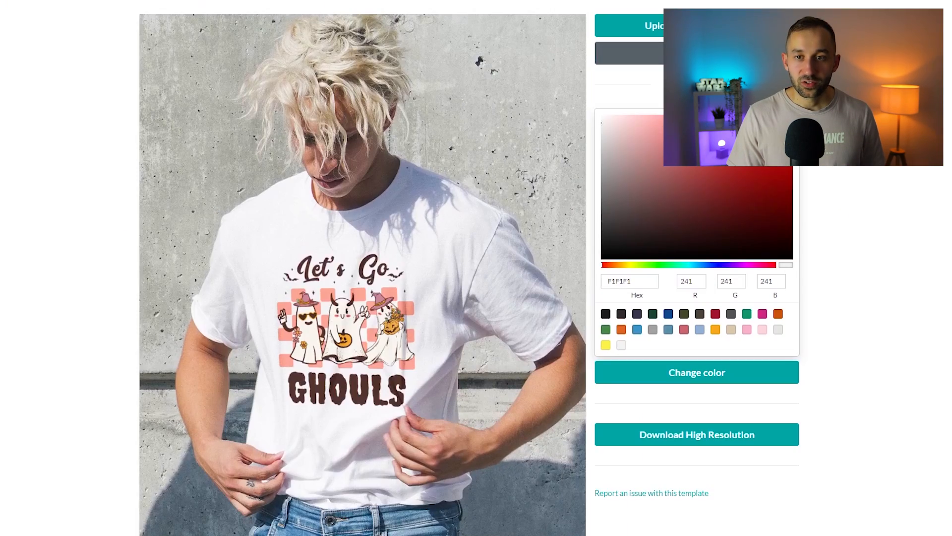
{"action": "left_click", "coordinate": [629, 53]}
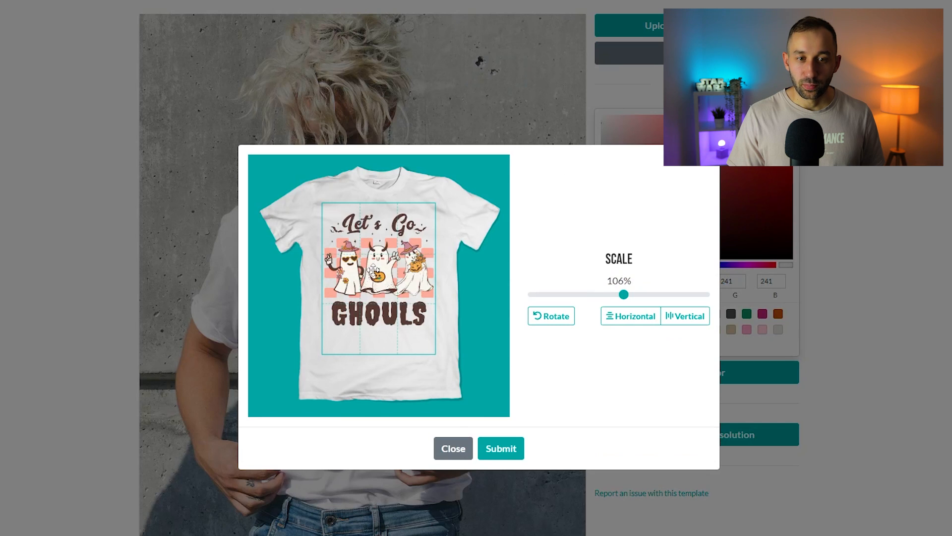
{"action": "left_click", "coordinate": [453, 448]}
{"action": "left_click_drag", "start_coordinate": [646, 124], "coordinate": [605, 130]}
{"action": "left_click", "coordinate": [719, 372]}
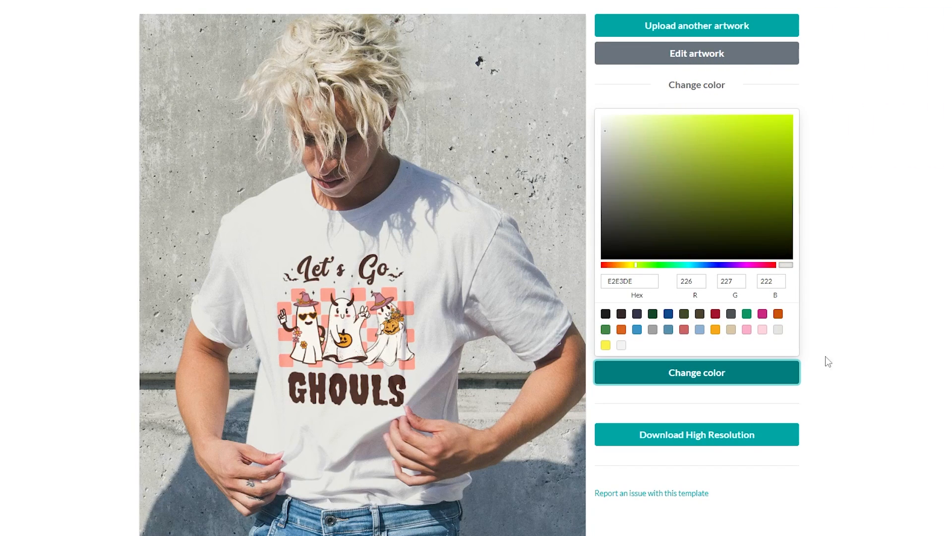
{"action": "left_click", "coordinate": [685, 434]}
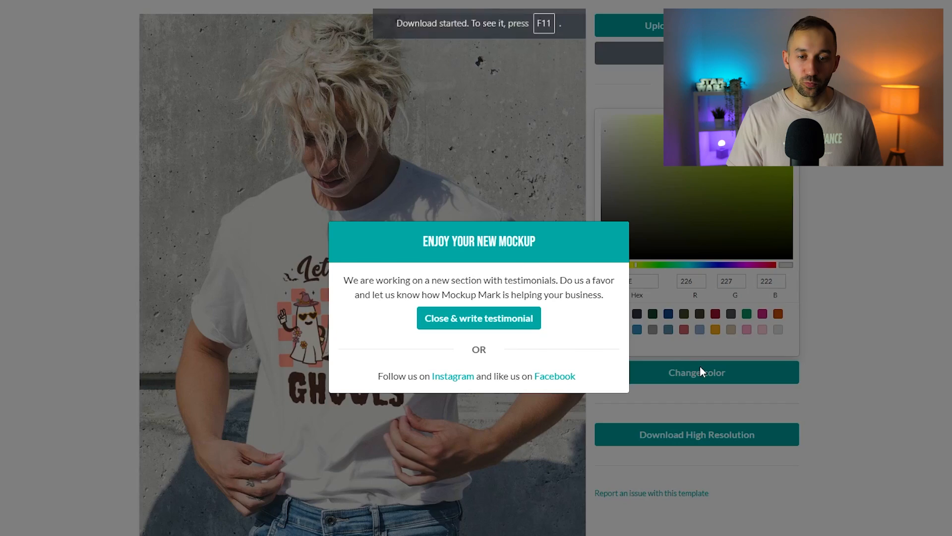
{"action": "left_click", "coordinate": [851, 300]}
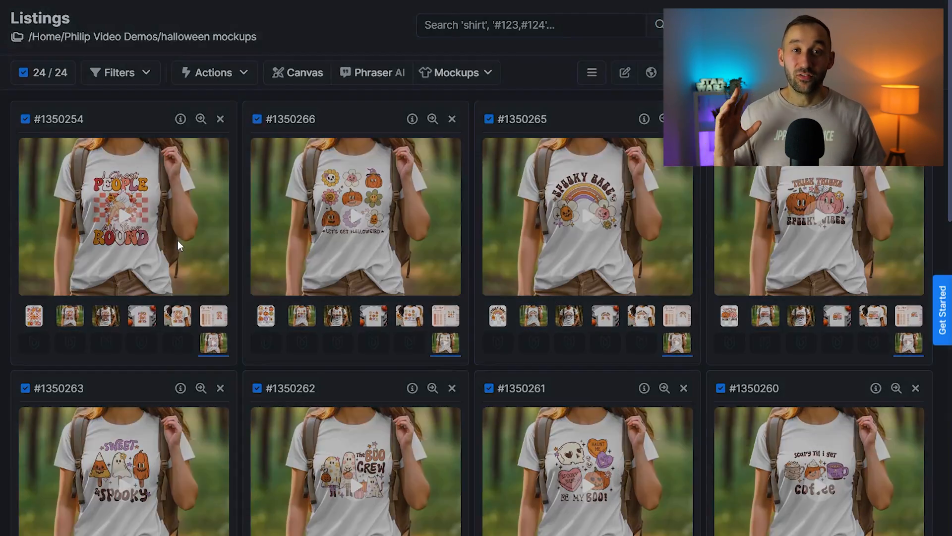
Switch to the MyDesigns website and open its free account registration form
{"action": "left_click", "coordinate": [178, 240]}
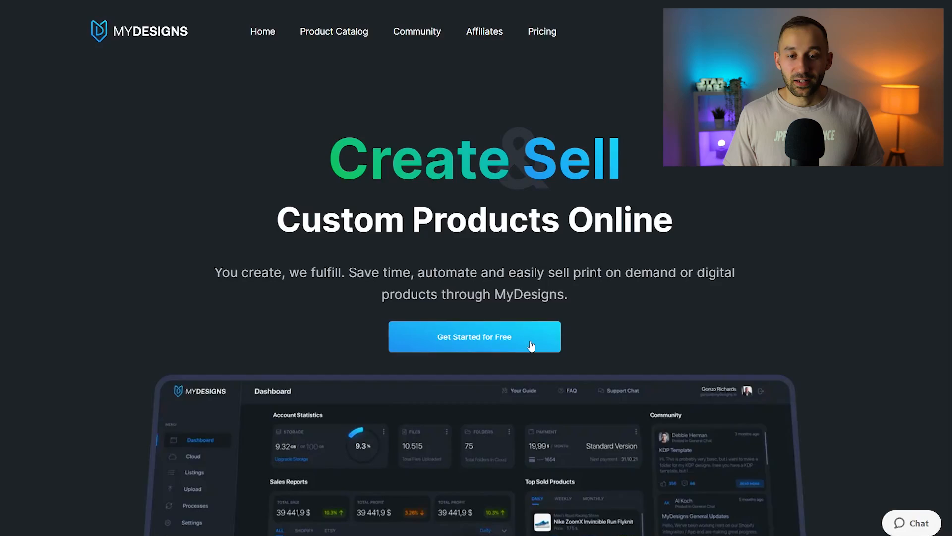
{"action": "left_click", "coordinate": [526, 363]}
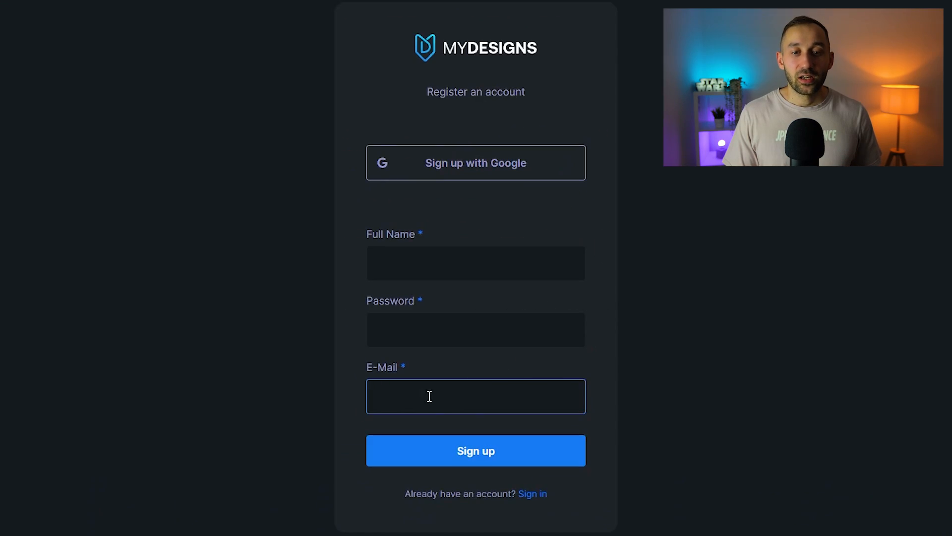
Go from the dashboard to the Listings page and open its collections browser
{"action": "left_click", "coordinate": [367, 322]}
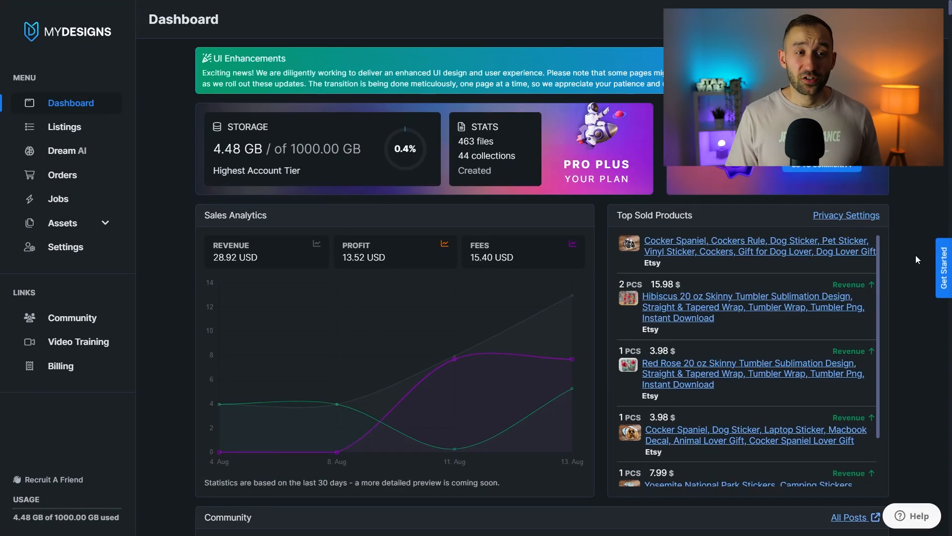
{"action": "left_click", "coordinate": [85, 131]}
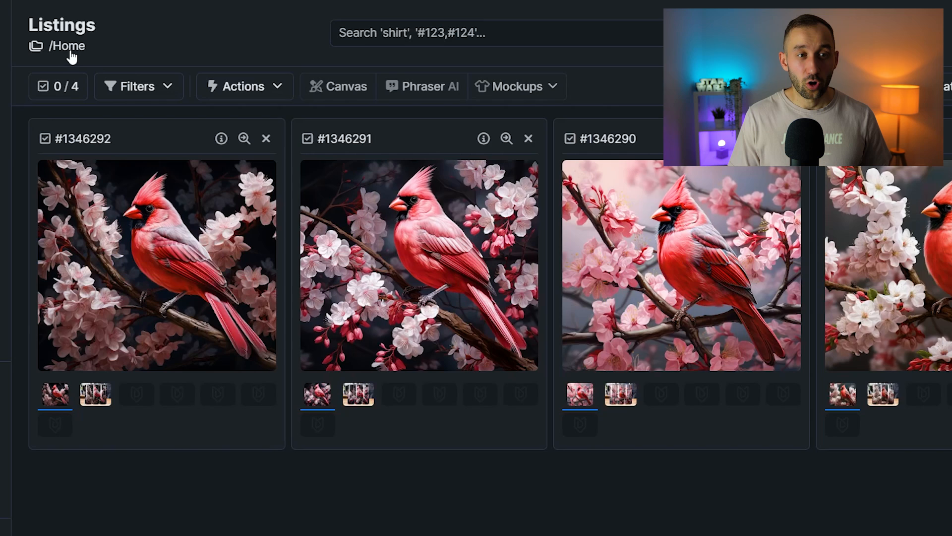
{"action": "left_click", "coordinate": [75, 46]}
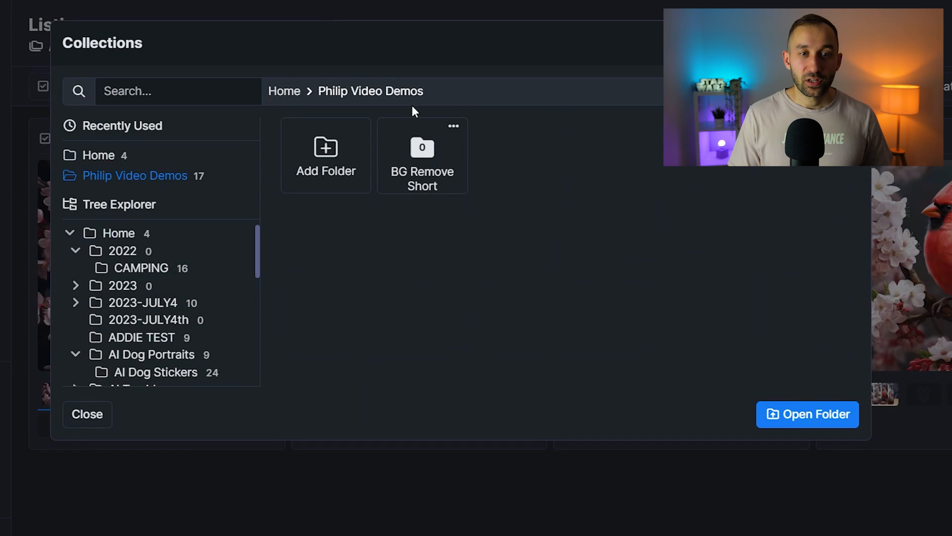
Add a folder named "halloween mockups" with the default template inside the video demos collection and open it
{"action": "left_click", "coordinate": [336, 158]}
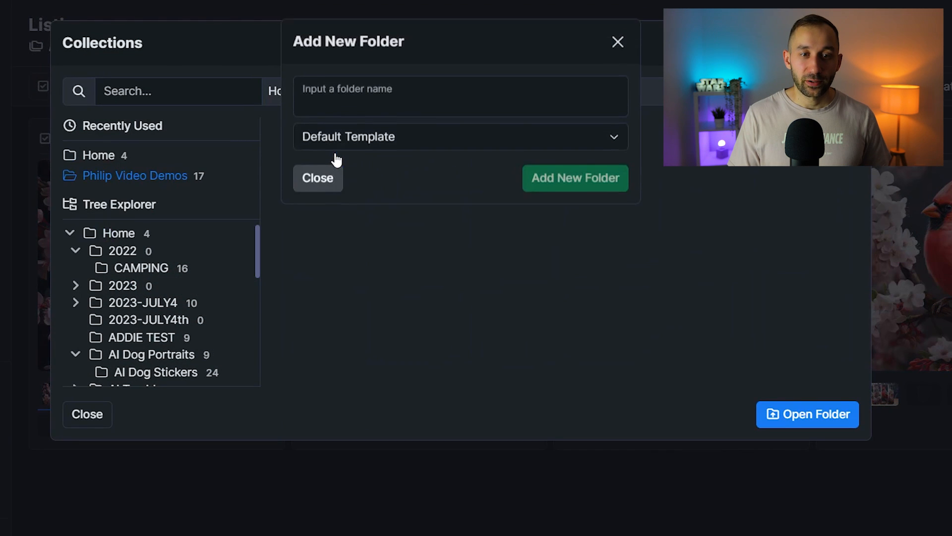
{"action": "left_click", "coordinate": [417, 100]}
{"action": "type", "text": "hallowee"}
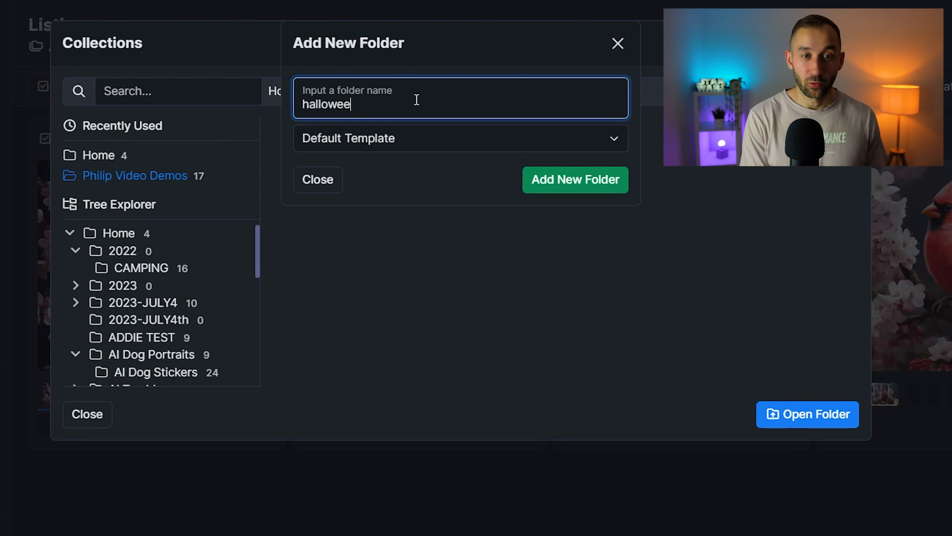
{"action": "type", "text": "n mockups"}
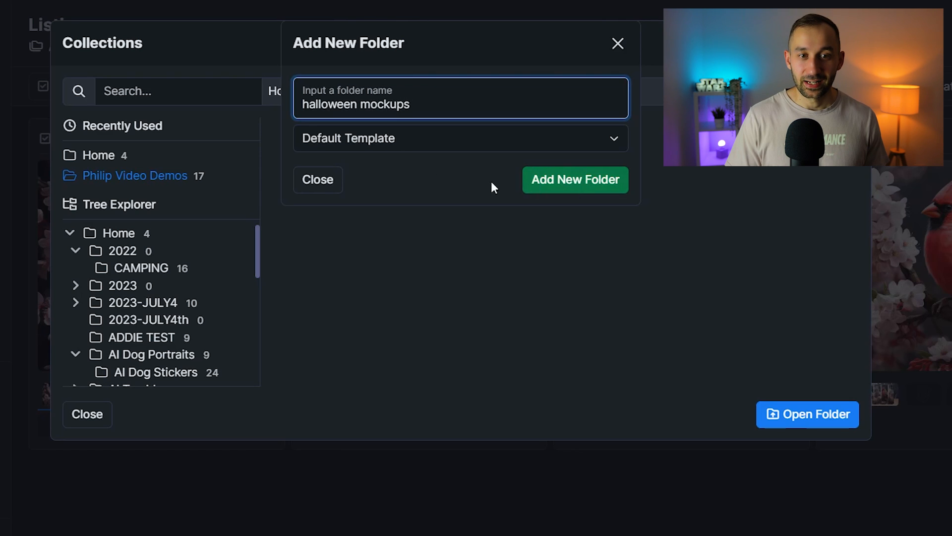
{"action": "left_click", "coordinate": [601, 183]}
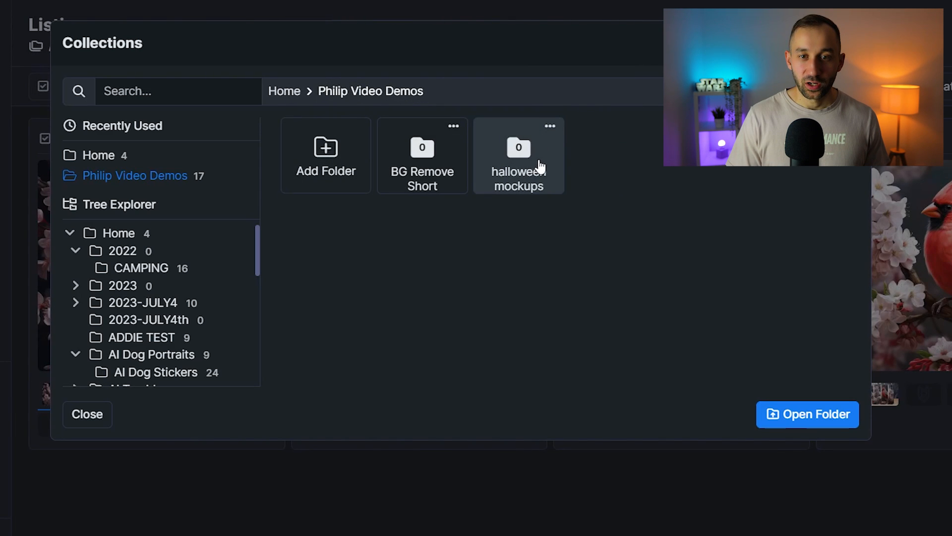
{"action": "double_click", "coordinate": [521, 148]}
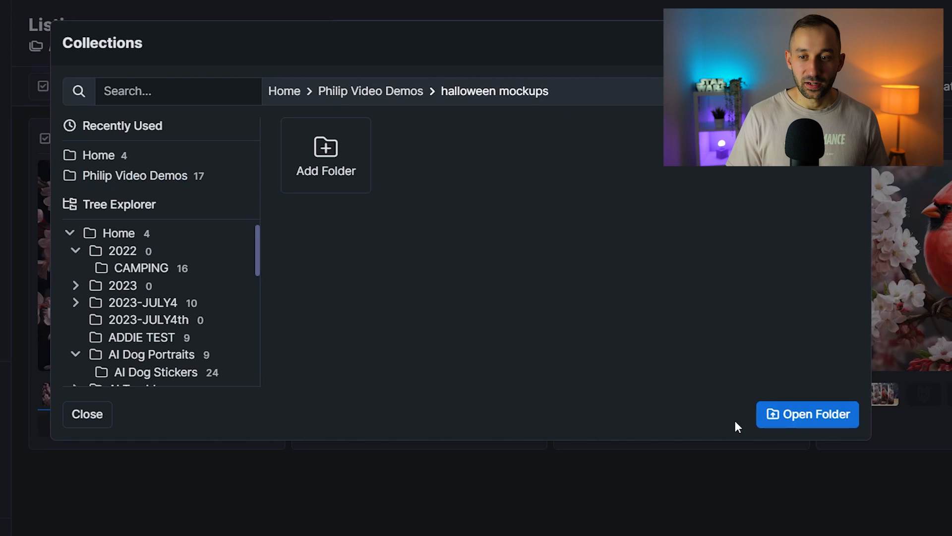
{"action": "left_click", "coordinate": [818, 417]}
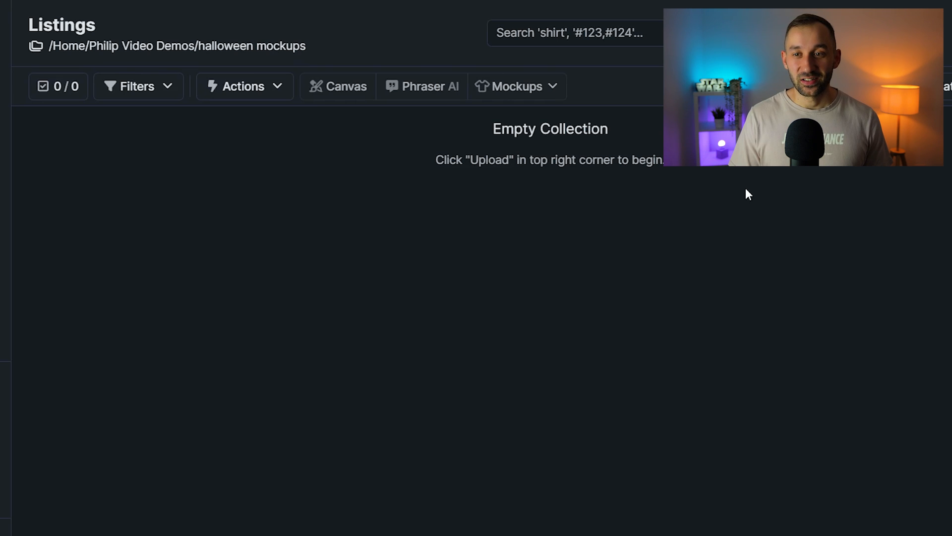
Upload all the Halloween PNG designs as main files to the empty "halloween mockups" collection and confirm the upload
{"action": "left_click", "coordinate": [837, 89]}
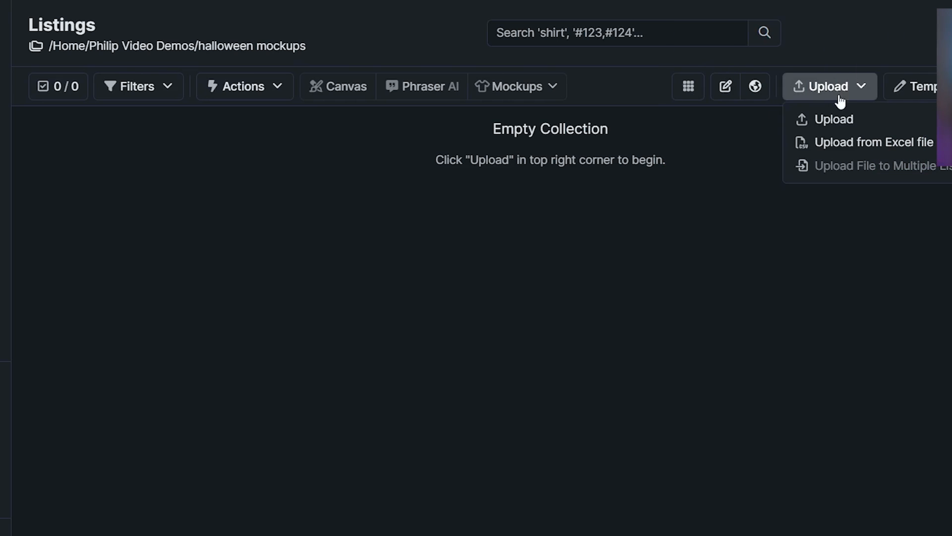
{"action": "left_click", "coordinate": [837, 125]}
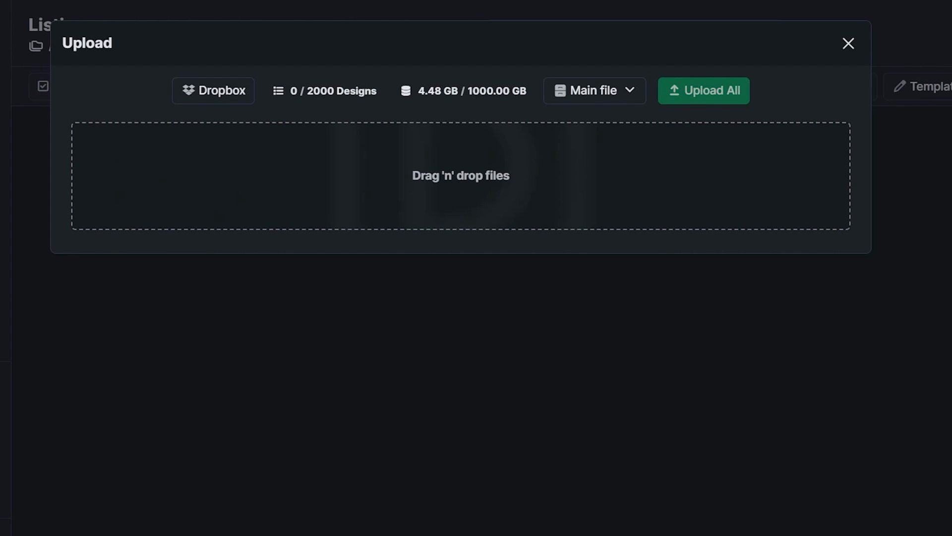
{"action": "scroll", "coordinate": [478, 219], "scroll_direction": "down", "scroll_amount": 3}
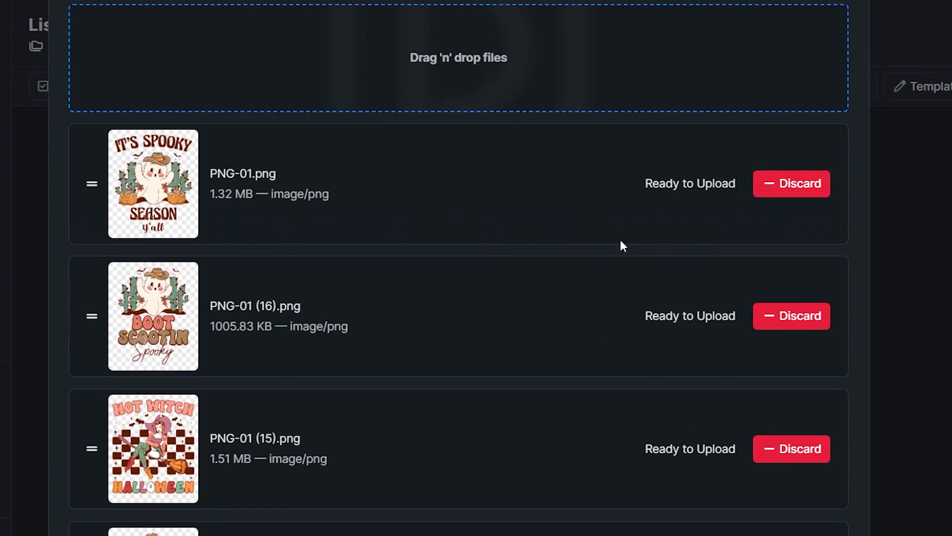
{"action": "scroll", "coordinate": [620, 239], "scroll_direction": "up", "scroll_amount": 3}
{"action": "left_click", "coordinate": [716, 97]}
{"action": "left_click", "coordinate": [337, 109]}
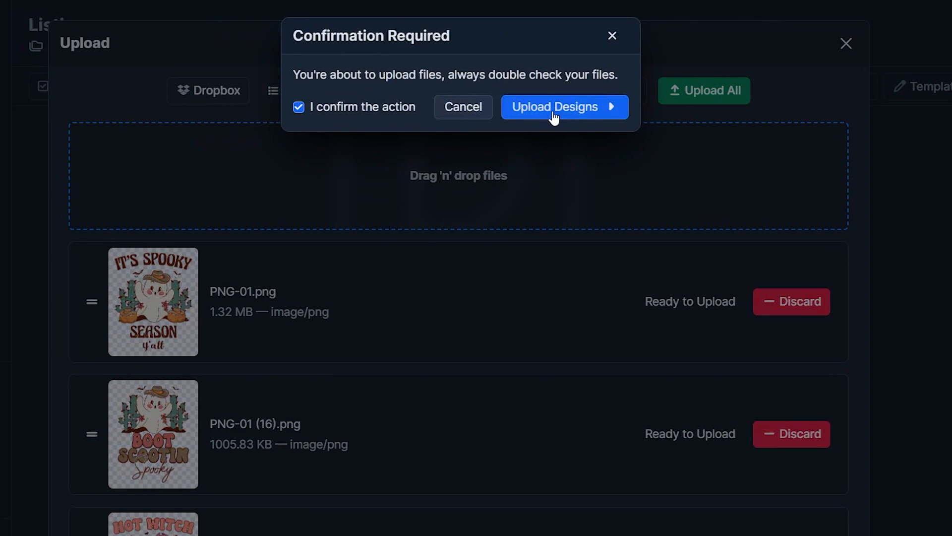
{"action": "left_click", "coordinate": [559, 110]}
{"action": "scroll", "coordinate": [377, 328], "scroll_direction": "down", "scroll_amount": 6}
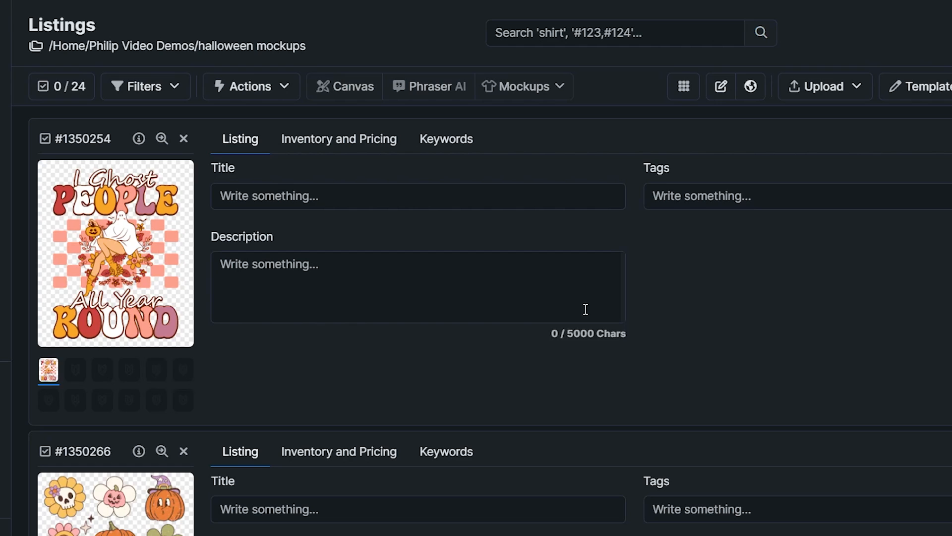
Show the uploaded listings as a grid, select all of them and open Image Mockups
{"action": "left_click", "coordinate": [684, 87]}
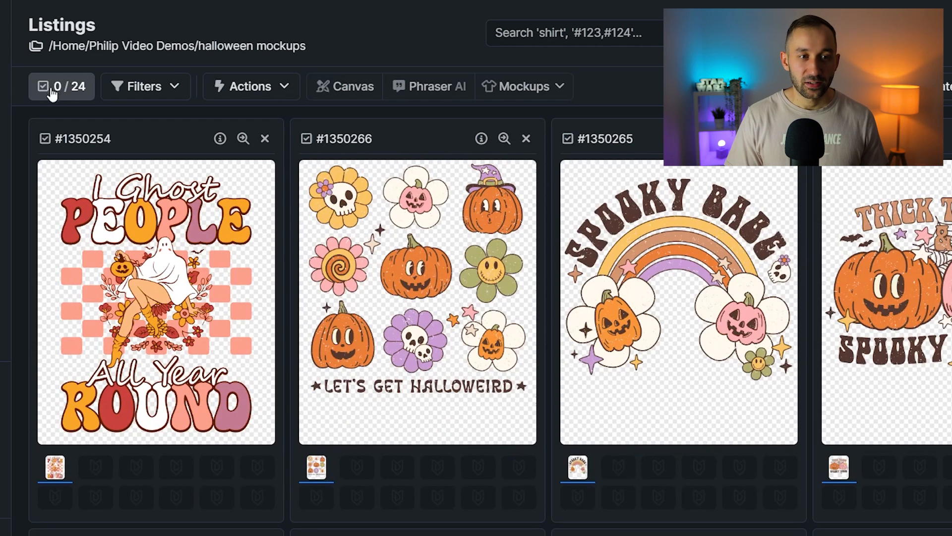
{"action": "left_click", "coordinate": [71, 88]}
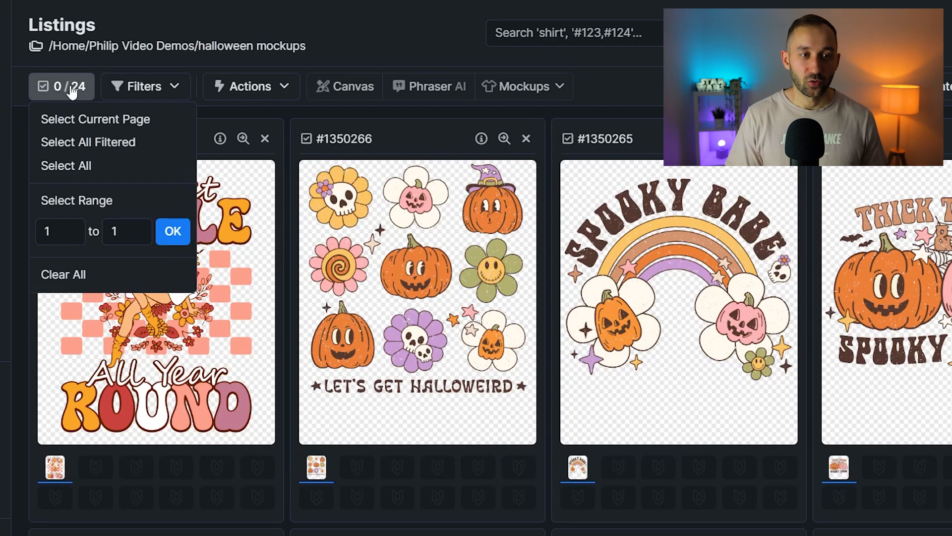
{"action": "left_click", "coordinate": [78, 167]}
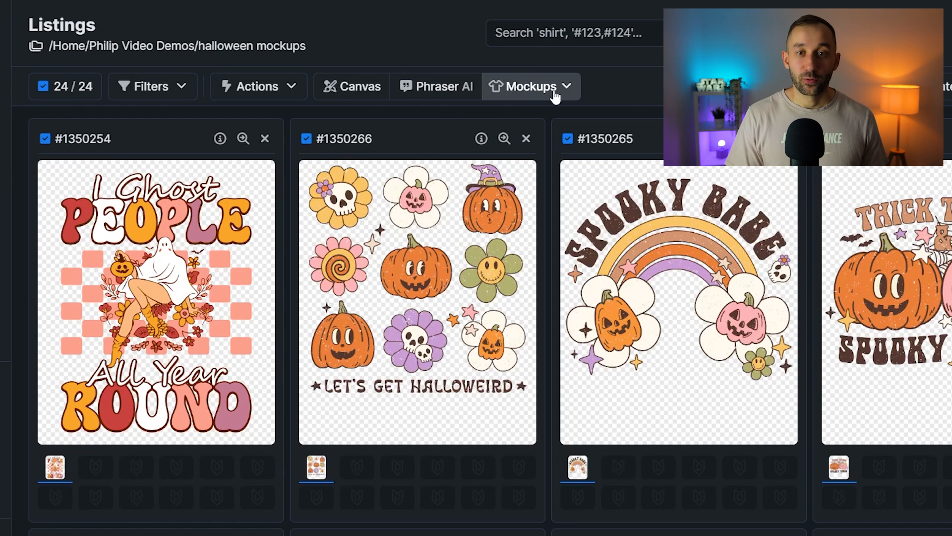
{"action": "left_click", "coordinate": [527, 94]}
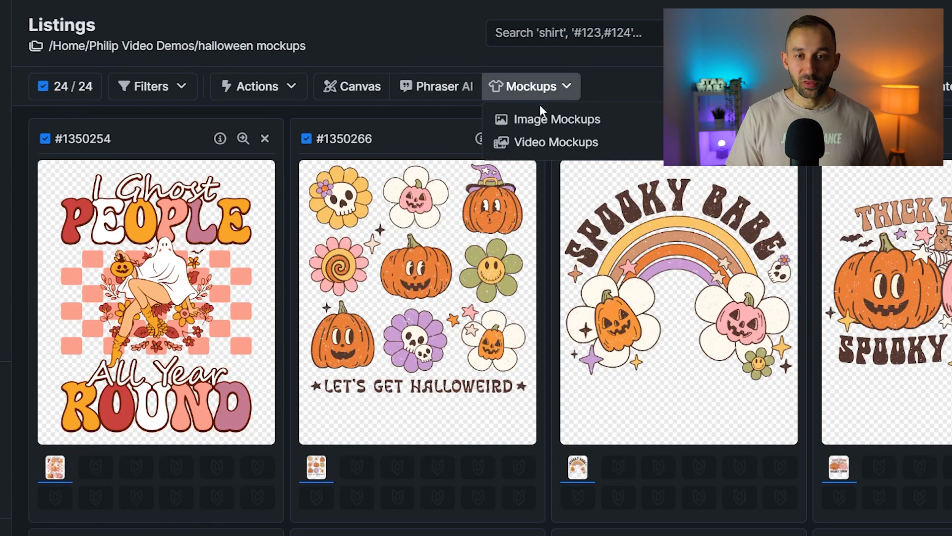
{"action": "left_click", "coordinate": [575, 123]}
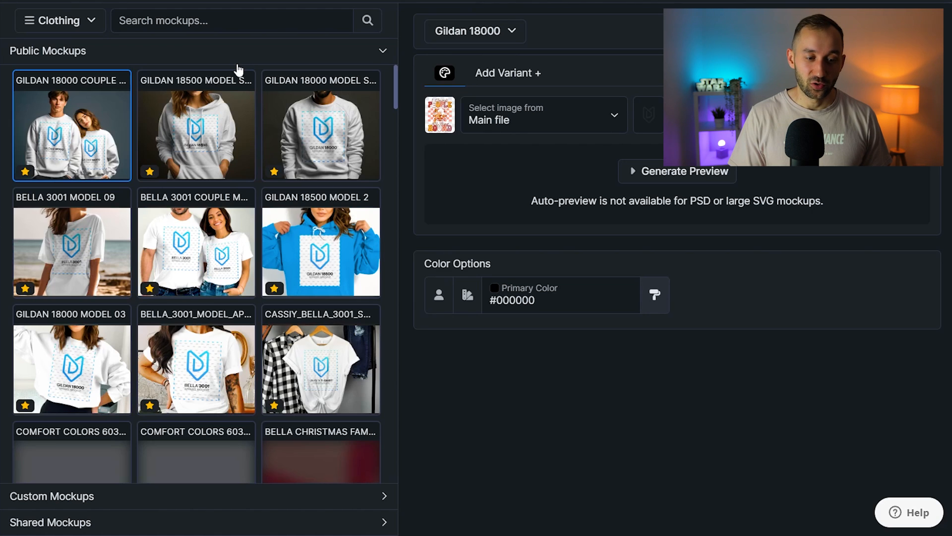
Search the public clothing mockups for 3001
{"action": "left_click", "coordinate": [82, 29]}
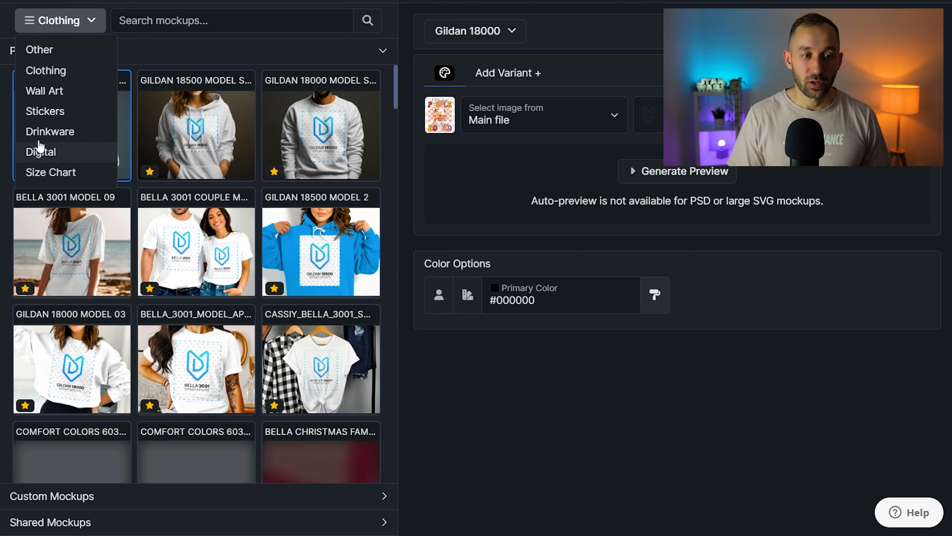
{"action": "left_click", "coordinate": [166, 24]}
{"action": "scroll", "coordinate": [230, 261], "scroll_direction": "down", "scroll_amount": 8}
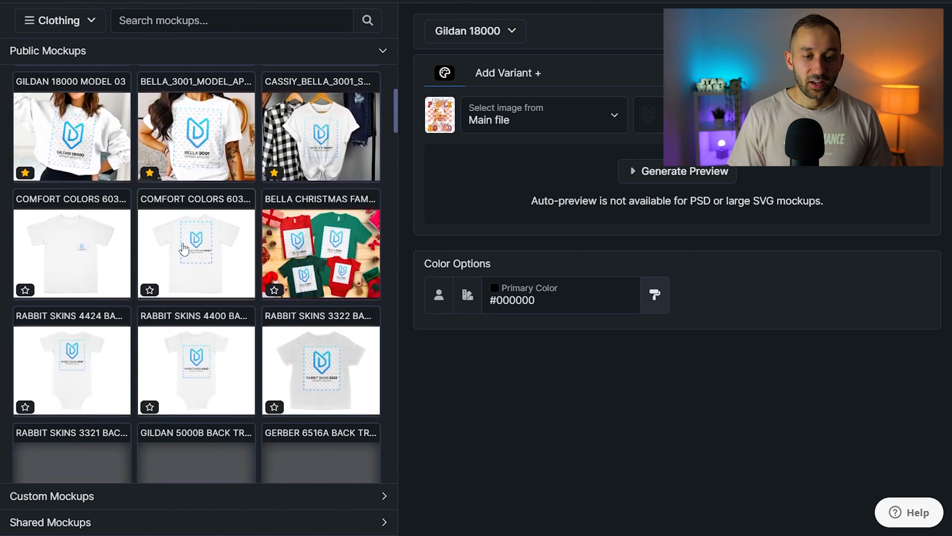
{"action": "scroll", "coordinate": [238, 270], "scroll_direction": "up", "scroll_amount": 8}
{"action": "left_click", "coordinate": [172, 25]}
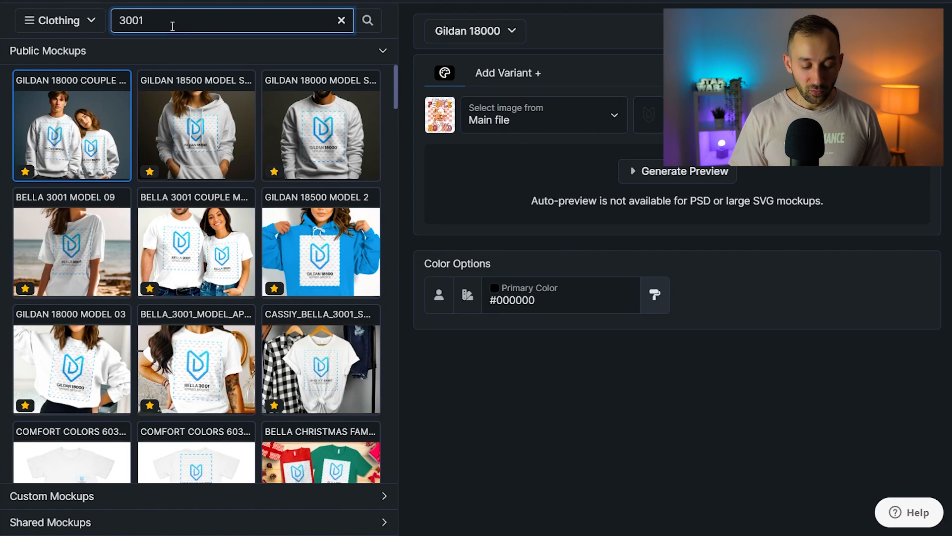
{"action": "key", "text": "Return"}
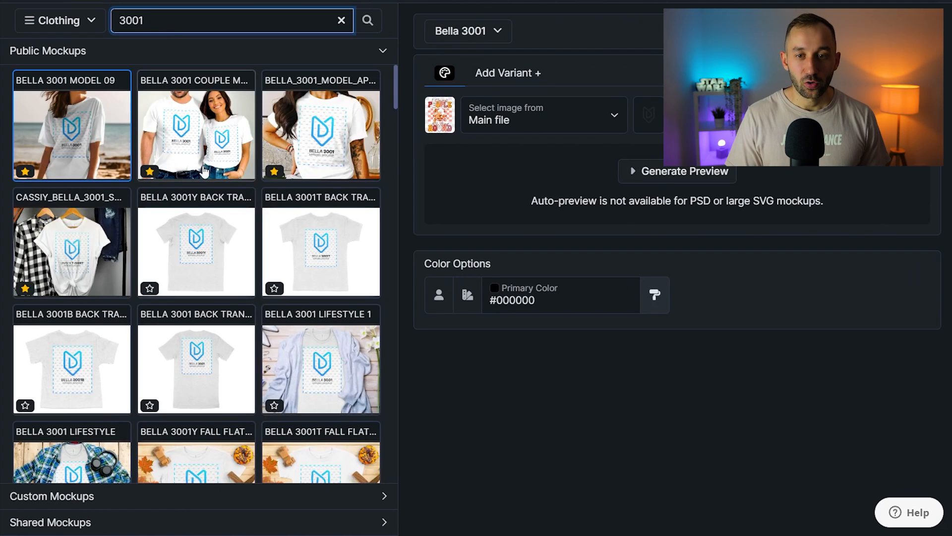
Browse the 3001 mockups and select Bella 3001 Model 18, the woman with a backpack outdoors
{"action": "scroll", "coordinate": [205, 170], "scroll_direction": "down", "scroll_amount": 15}
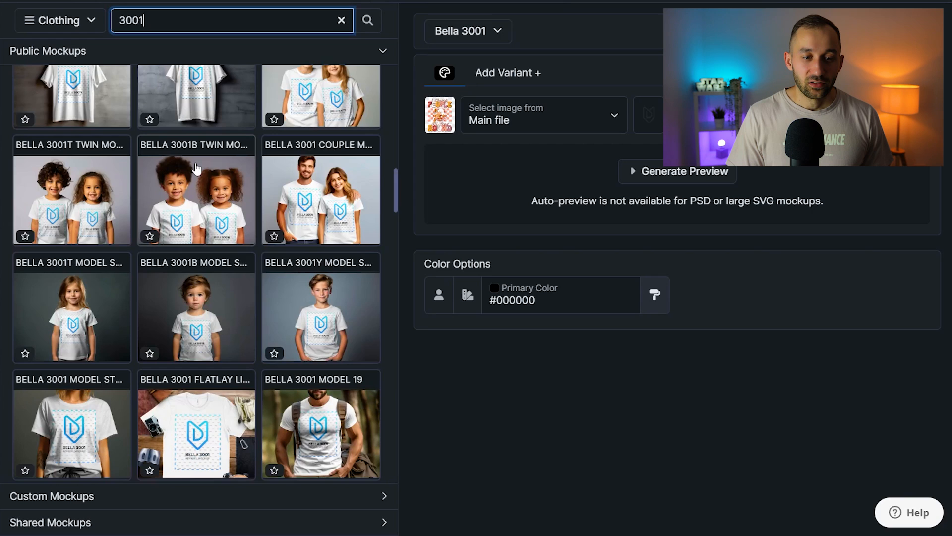
{"action": "scroll", "coordinate": [197, 169], "scroll_direction": "down", "scroll_amount": 12}
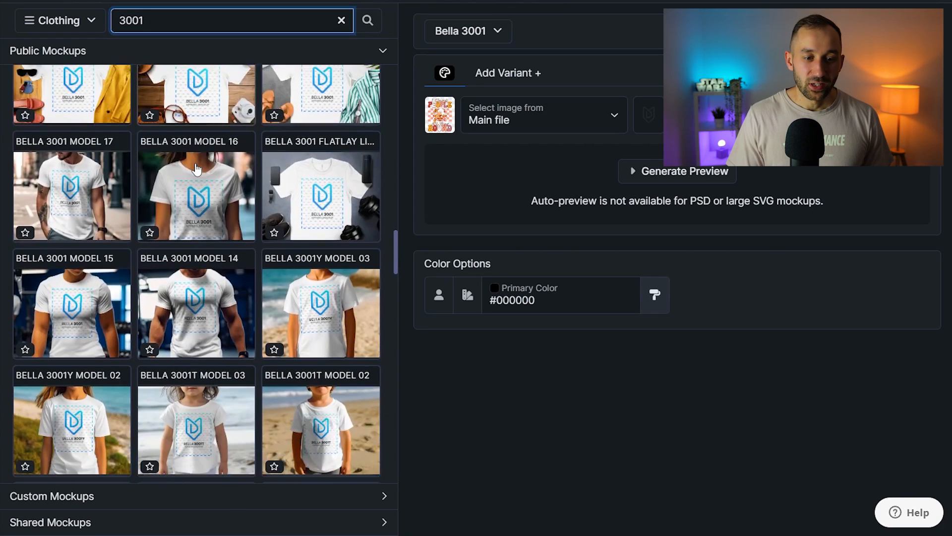
{"action": "scroll", "coordinate": [197, 169], "scroll_direction": "down", "scroll_amount": 4}
{"action": "scroll", "coordinate": [57, 243], "scroll_direction": "up", "scroll_amount": 9}
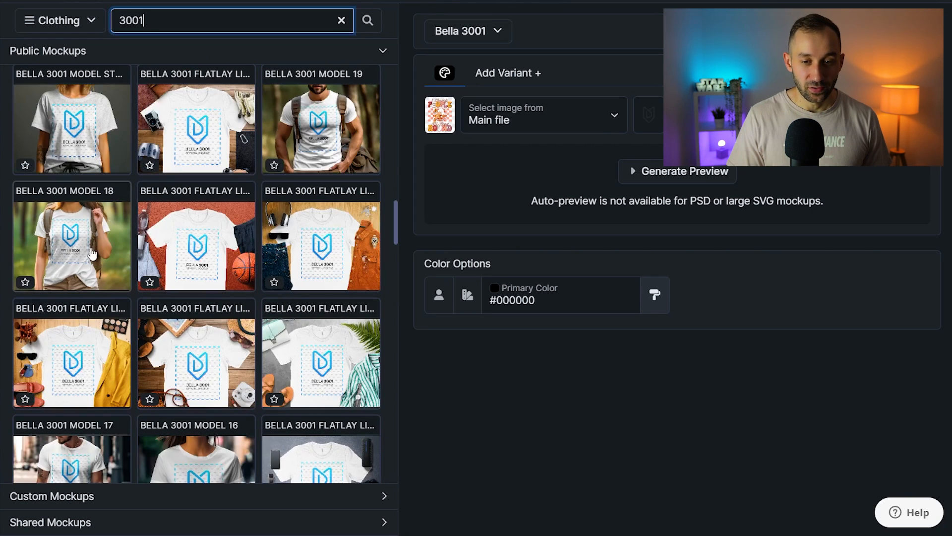
{"action": "left_click", "coordinate": [81, 240]}
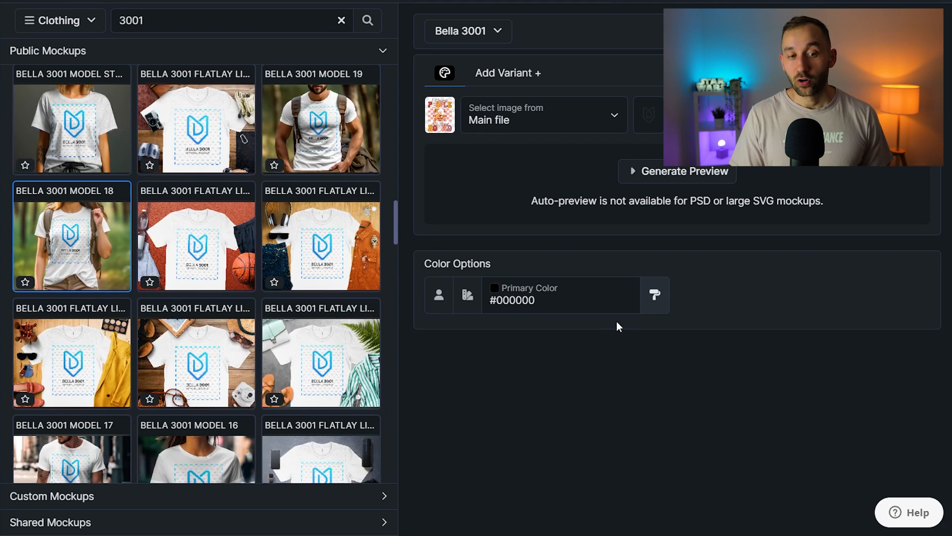
Set the primary T-shirt colour of the selected mockup to the red #d95454
{"action": "left_click", "coordinate": [652, 312]}
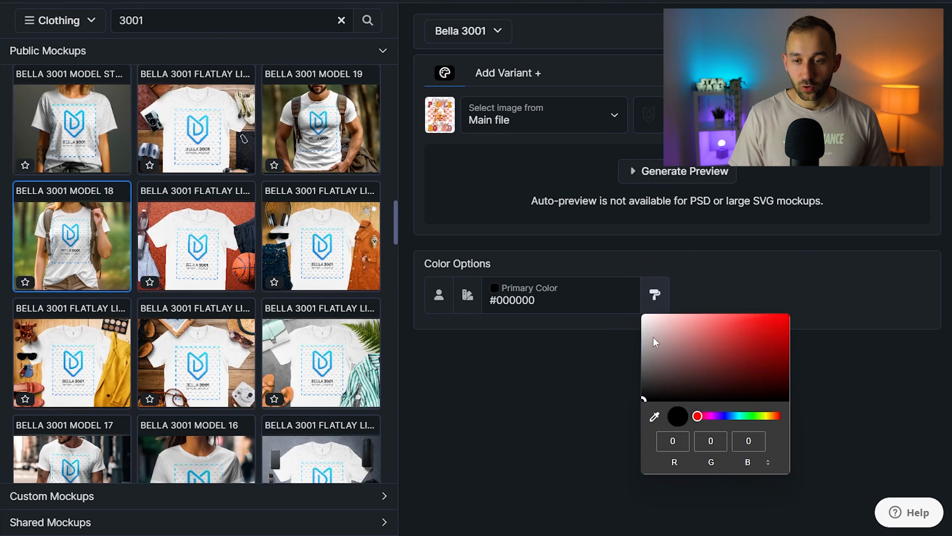
{"action": "left_click_drag", "start_coordinate": [669, 316], "coordinate": [705, 323]}
{"action": "left_click", "coordinate": [735, 325]}
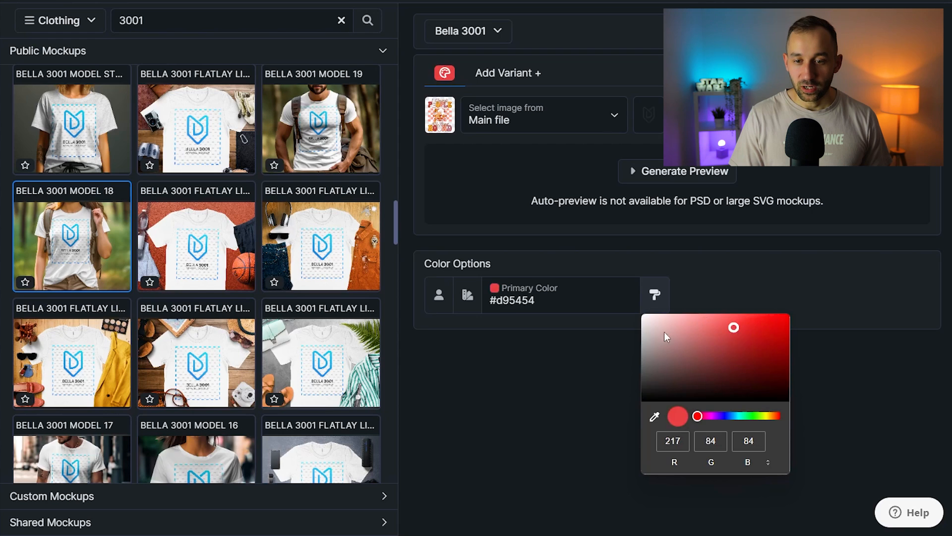
Look through the preset T-shirt colours from SwiftPOD, Printful and MyDesigns for the mockup's primary colour
{"action": "left_click", "coordinate": [467, 308]}
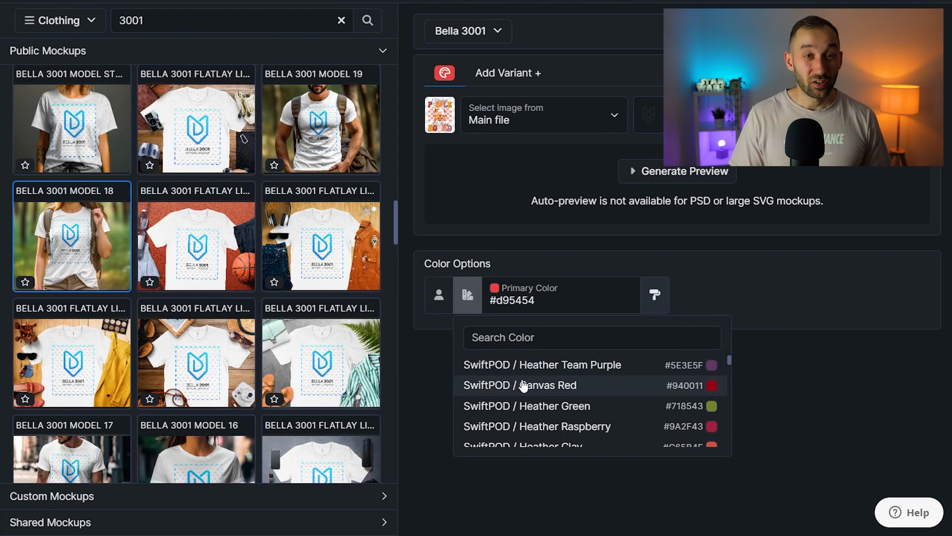
{"action": "scroll", "coordinate": [523, 386], "scroll_direction": "down", "scroll_amount": 3}
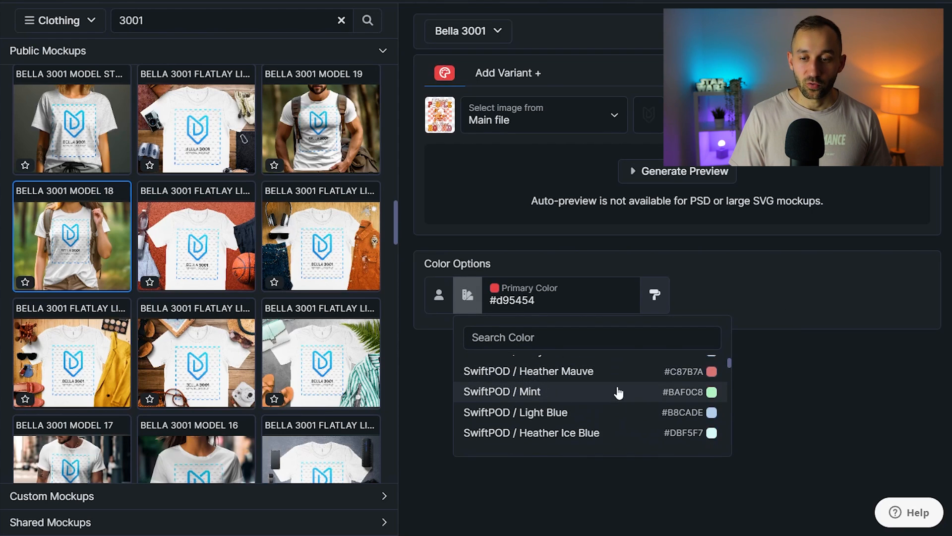
{"action": "scroll", "coordinate": [519, 410], "scroll_direction": "down", "scroll_amount": 3}
{"action": "scroll", "coordinate": [569, 405], "scroll_direction": "down", "scroll_amount": 3}
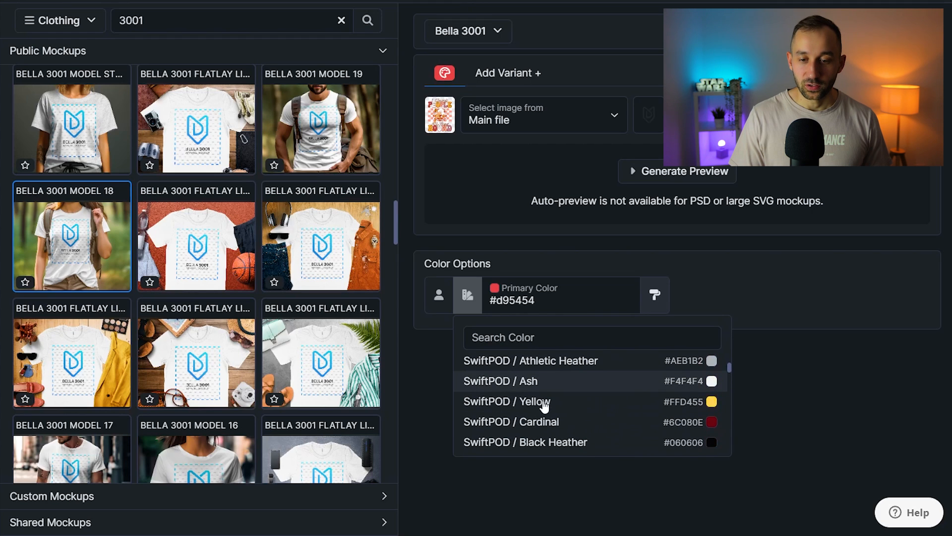
{"action": "scroll", "coordinate": [542, 412], "scroll_direction": "down", "scroll_amount": 3}
{"action": "scroll", "coordinate": [542, 412], "scroll_direction": "down", "scroll_amount": 10}
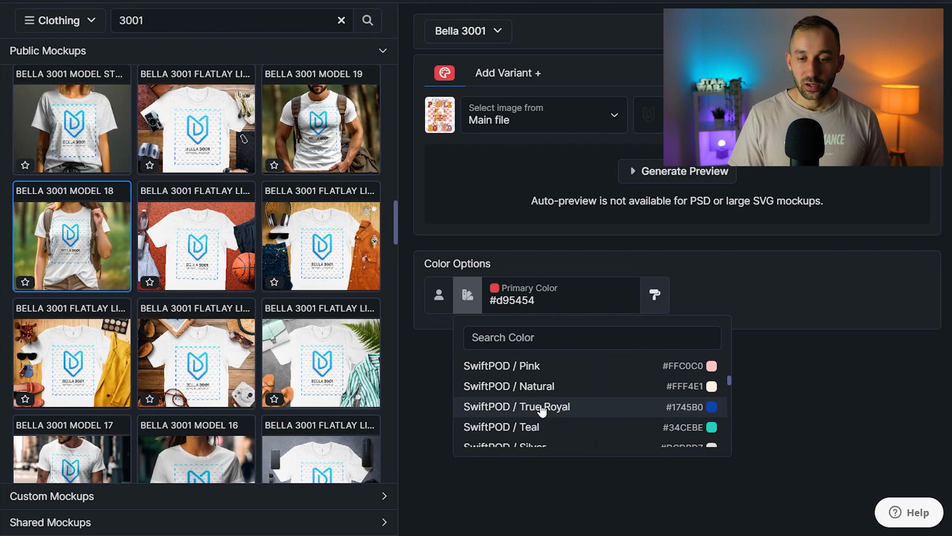
{"action": "scroll", "coordinate": [530, 400], "scroll_direction": "down", "scroll_amount": 3}
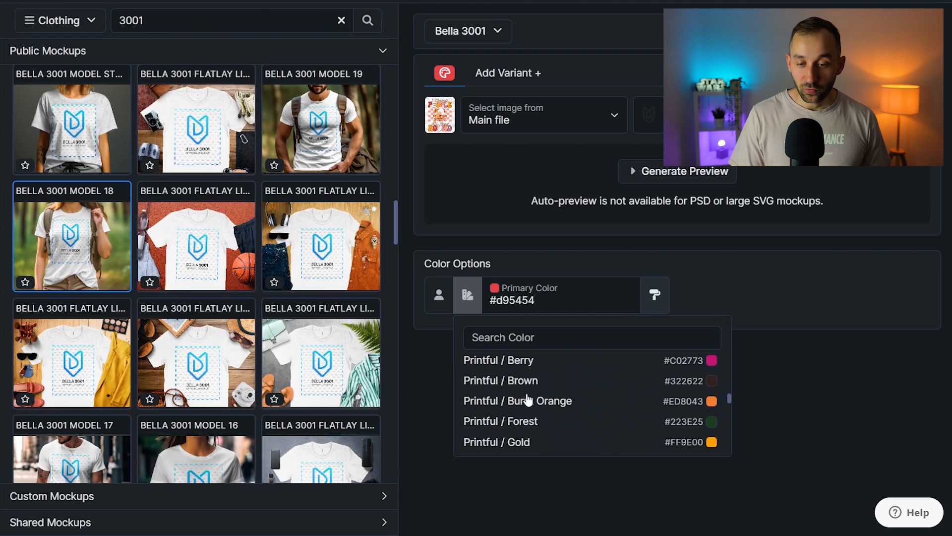
{"action": "scroll", "coordinate": [546, 400], "scroll_direction": "down", "scroll_amount": 1}
{"action": "scroll", "coordinate": [546, 402], "scroll_direction": "down", "scroll_amount": 2}
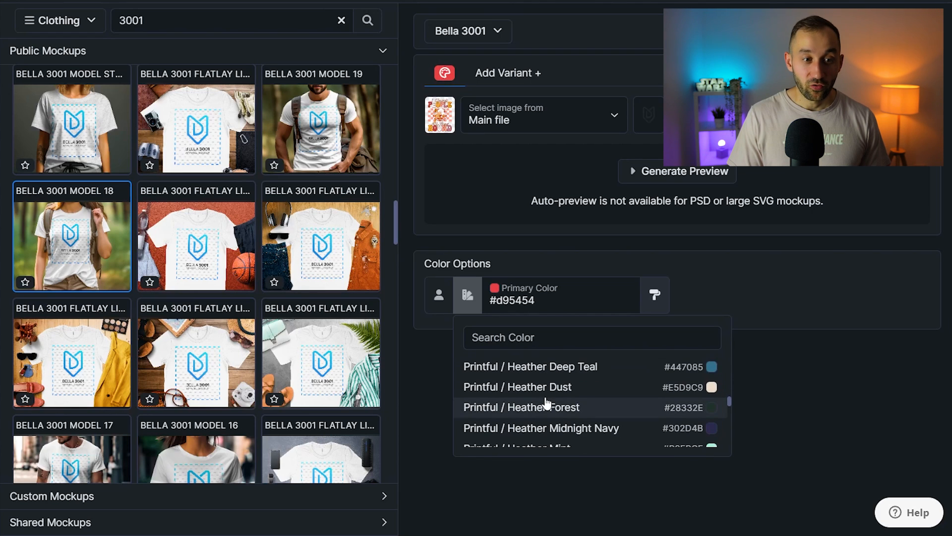
{"action": "scroll", "coordinate": [546, 404], "scroll_direction": "down", "scroll_amount": 8}
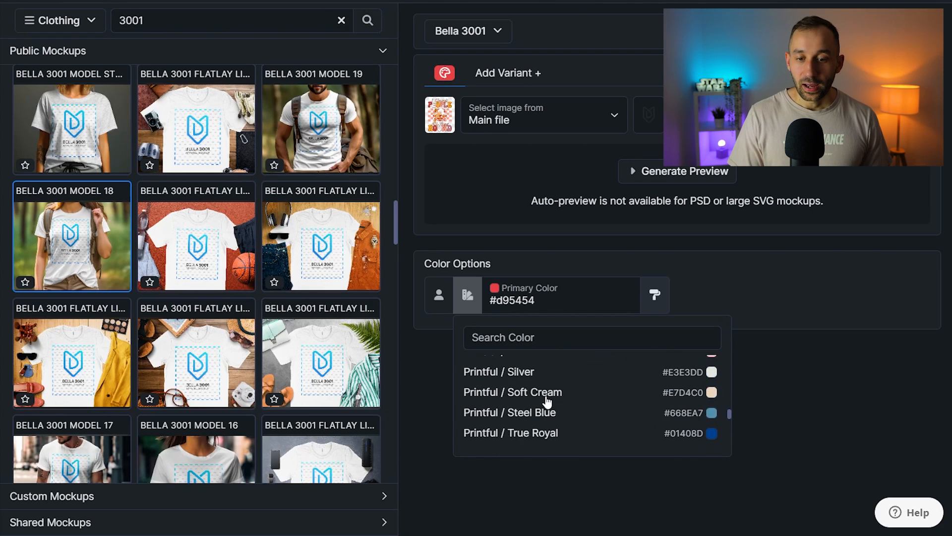
{"action": "scroll", "coordinate": [547, 406], "scroll_direction": "down", "scroll_amount": 2}
{"action": "scroll", "coordinate": [545, 405], "scroll_direction": "down", "scroll_amount": 4}
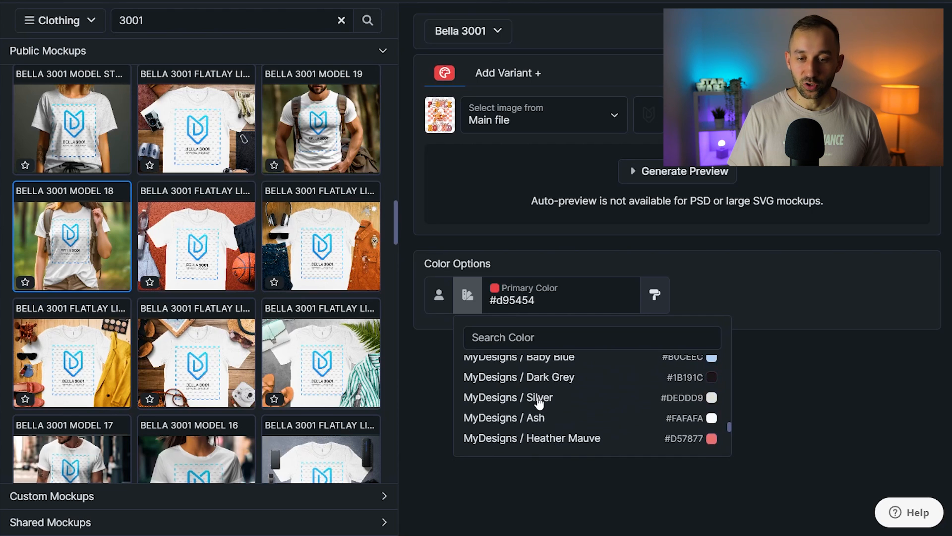
{"action": "scroll", "coordinate": [545, 405], "scroll_direction": "up", "scroll_amount": 8}
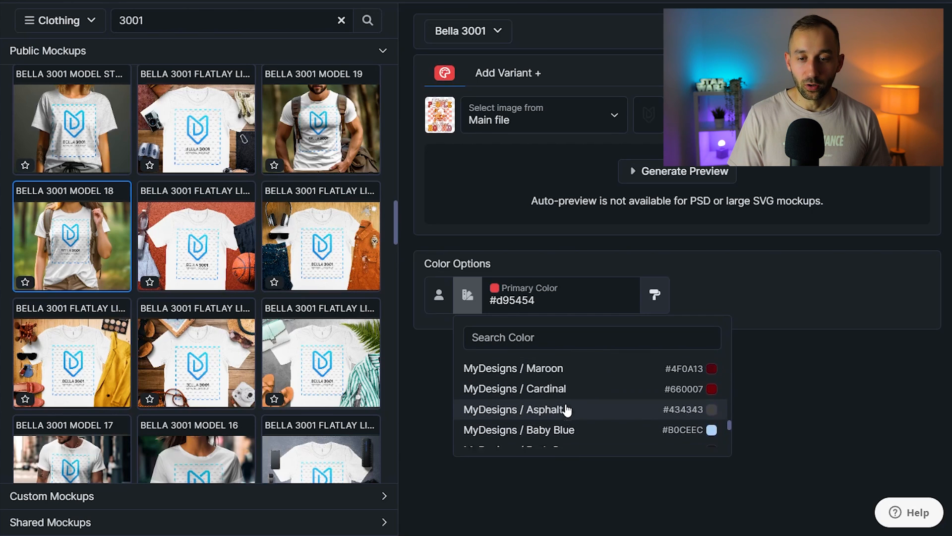
{"action": "scroll", "coordinate": [542, 389], "scroll_direction": "up", "scroll_amount": 2}
Search the preset T-shirt colours for white and for grey
{"action": "left_click", "coordinate": [538, 332]}
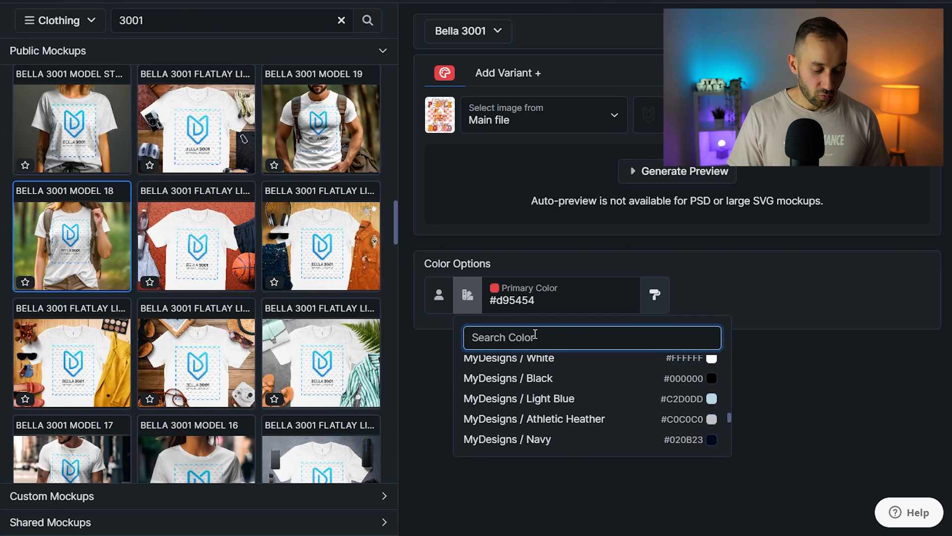
{"action": "type", "text": "white"}
{"action": "key", "text": "ctrl+a"}
{"action": "type", "text": "grey"}
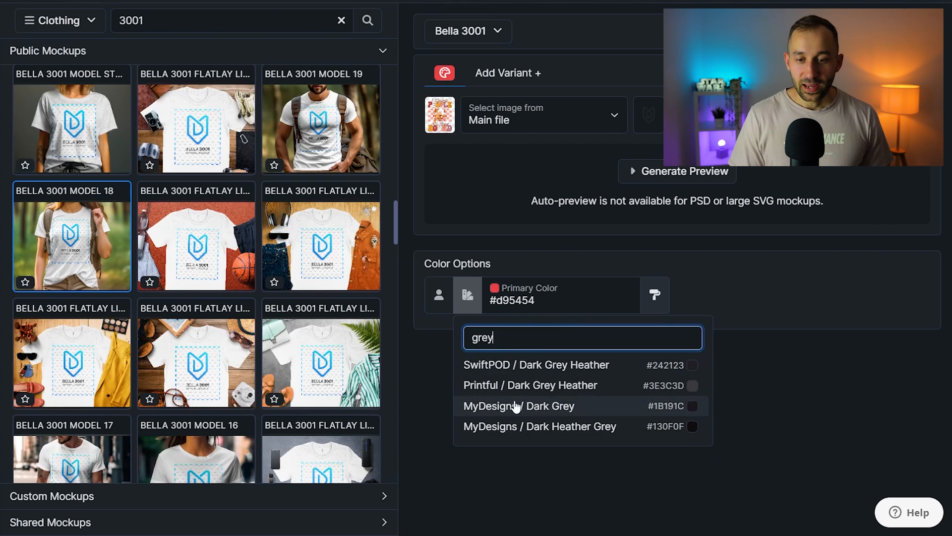
{"action": "double_click", "coordinate": [500, 339]}
Set the mockup's primary T-shirt colour to white #ffffff and generate a preview with the design
{"action": "left_click", "coordinate": [604, 295]}
{"action": "left_click_drag", "start_coordinate": [676, 323], "coordinate": [609, 294]}
{"action": "left_click", "coordinate": [733, 280]}
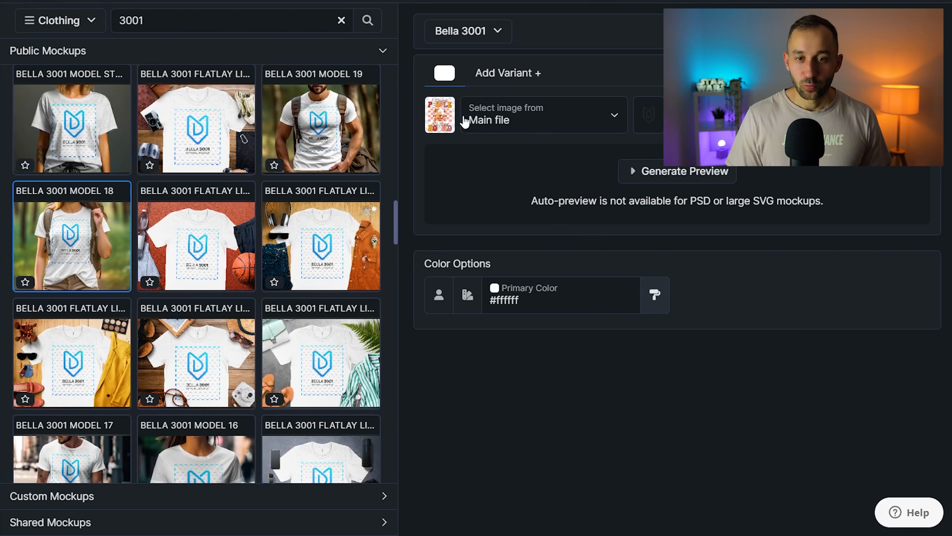
{"action": "left_click", "coordinate": [673, 174]}
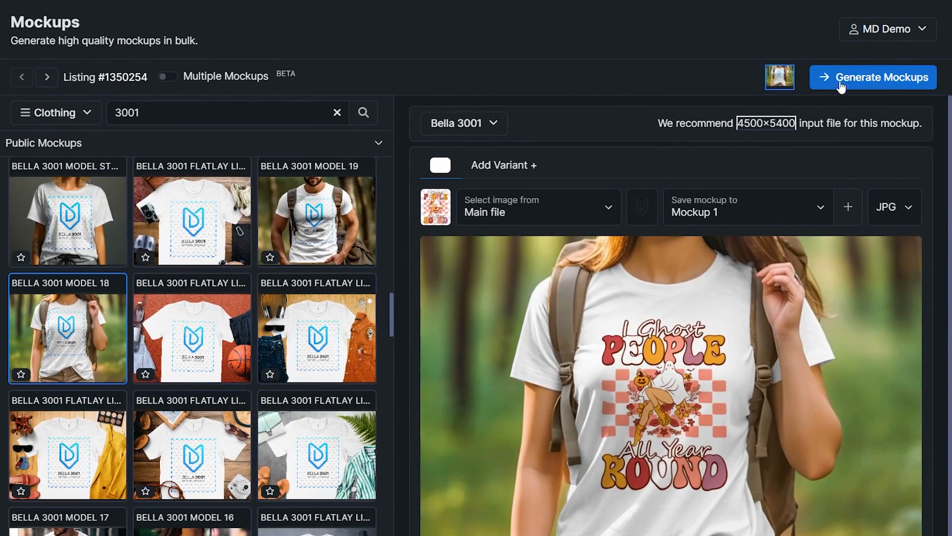
Generate the Bella 3001 Model 18 mockups for all selected listings, confirming the action
{"action": "left_click", "coordinate": [861, 79]}
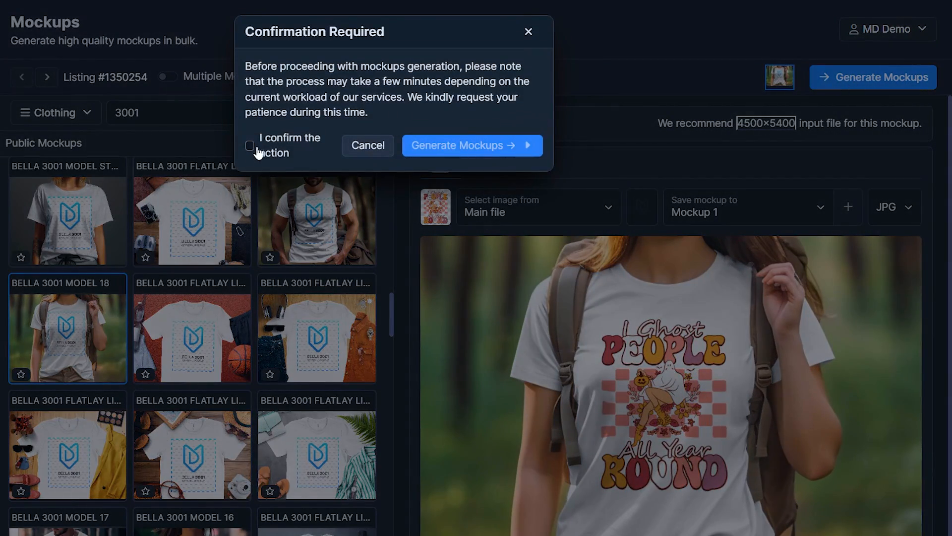
{"action": "left_click", "coordinate": [448, 142]}
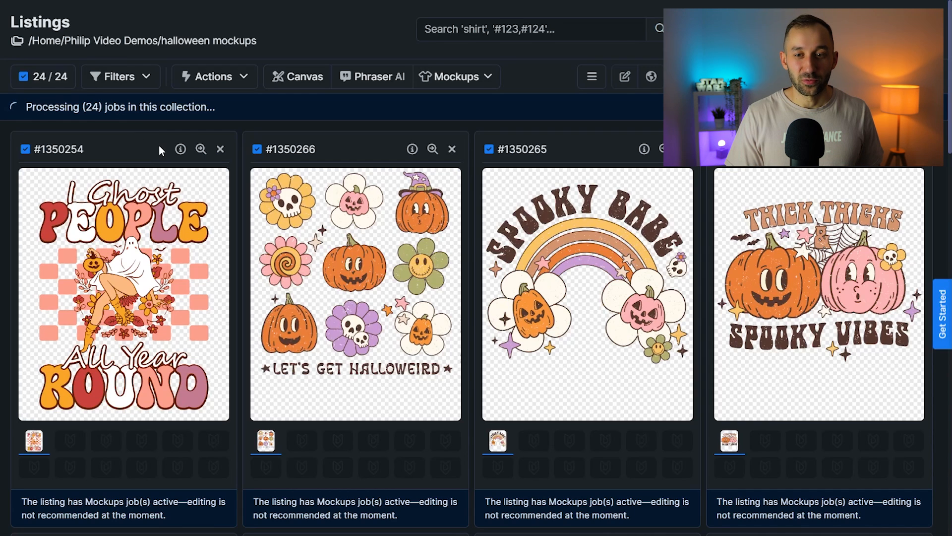
{"action": "scroll", "coordinate": [237, 173], "scroll_direction": "down", "scroll_amount": 2}
{"action": "scroll", "coordinate": [242, 175], "scroll_direction": "up", "scroll_amount": 2}
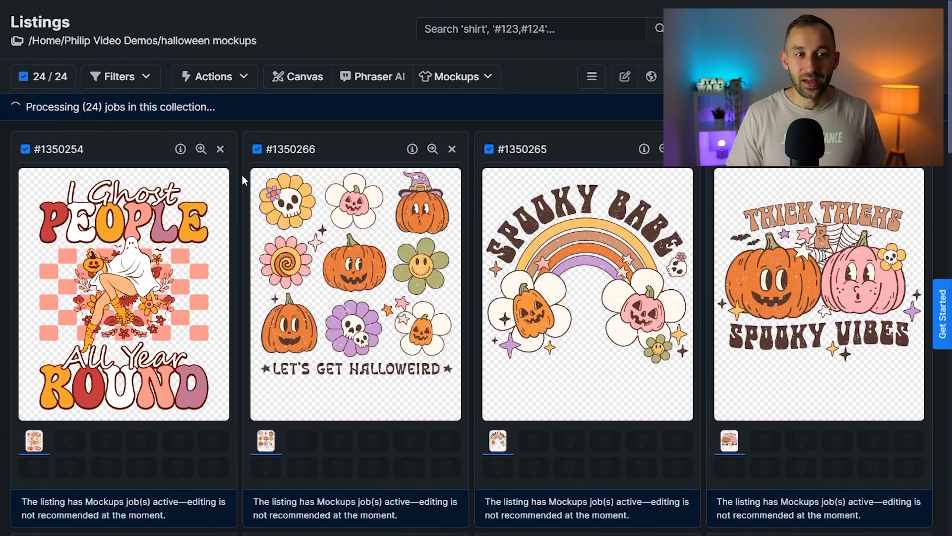
Reopen Image Mockups for the selected listings and switch the mockup category to Size Chart
{"action": "left_click", "coordinate": [452, 76]}
{"action": "left_click", "coordinate": [441, 110]}
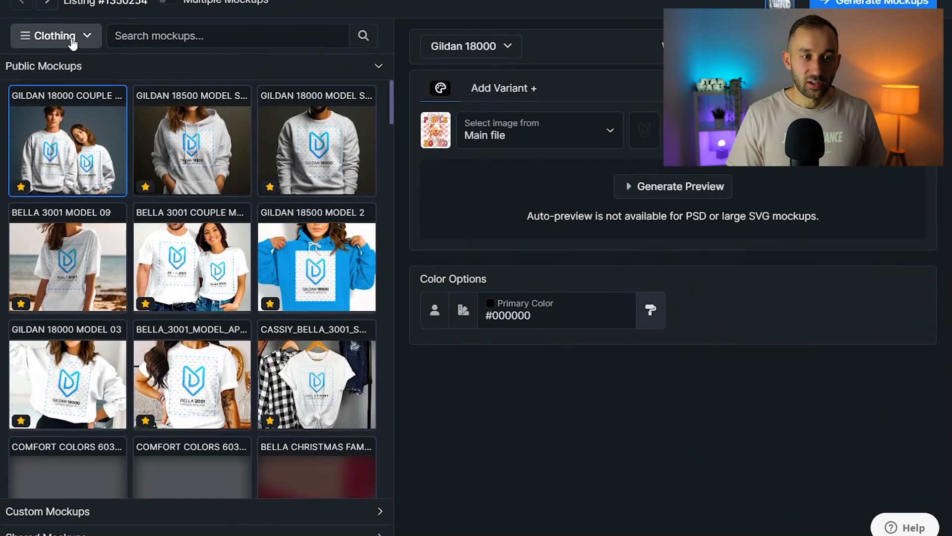
{"action": "left_click", "coordinate": [72, 42]}
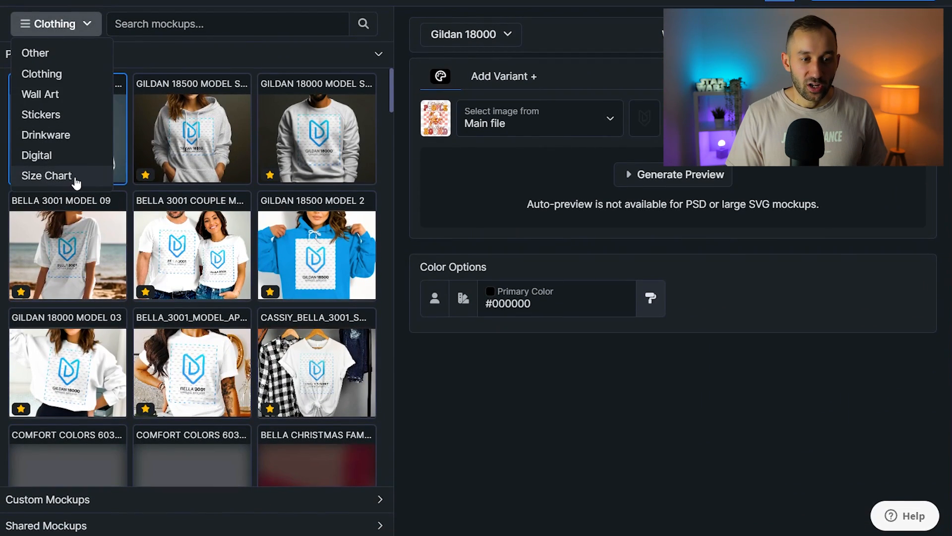
{"action": "left_click", "coordinate": [77, 187]}
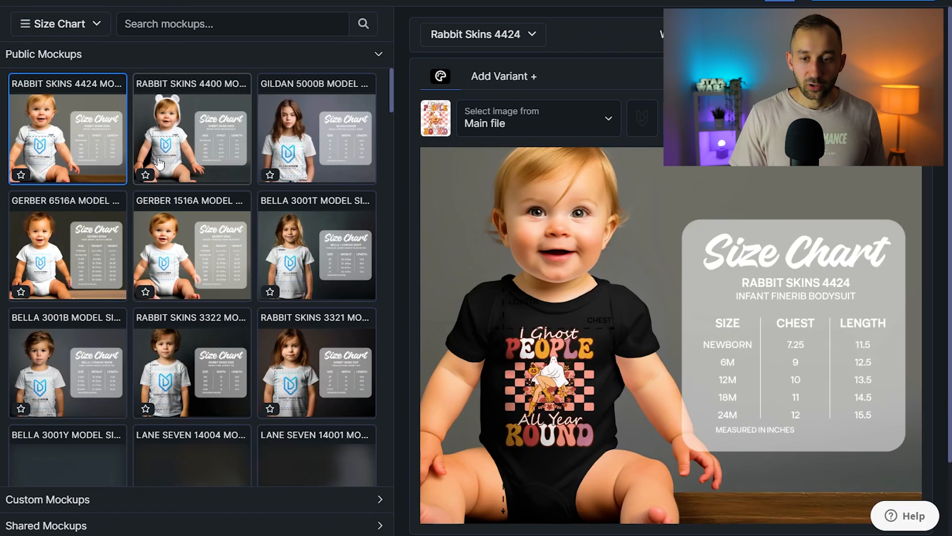
Browse the public size chart mockups and search them for 3001
{"action": "scroll", "coordinate": [268, 220], "scroll_direction": "down", "scroll_amount": 5}
{"action": "scroll", "coordinate": [268, 219], "scroll_direction": "down", "scroll_amount": 5}
{"action": "scroll", "coordinate": [269, 219], "scroll_direction": "up", "scroll_amount": 5}
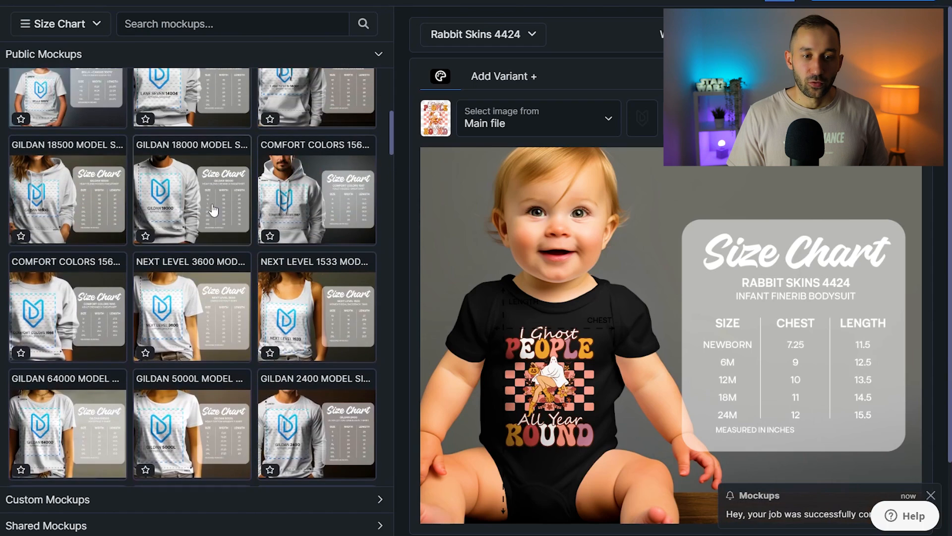
{"action": "scroll", "coordinate": [221, 215], "scroll_direction": "down", "scroll_amount": 5}
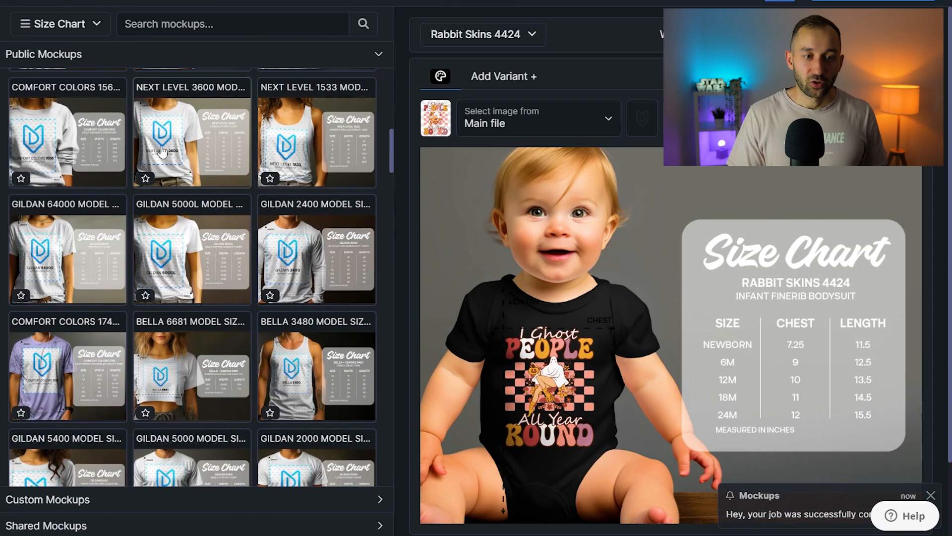
{"action": "scroll", "coordinate": [269, 248], "scroll_direction": "down", "scroll_amount": 10}
{"action": "scroll", "coordinate": [268, 248], "scroll_direction": "down", "scroll_amount": 10}
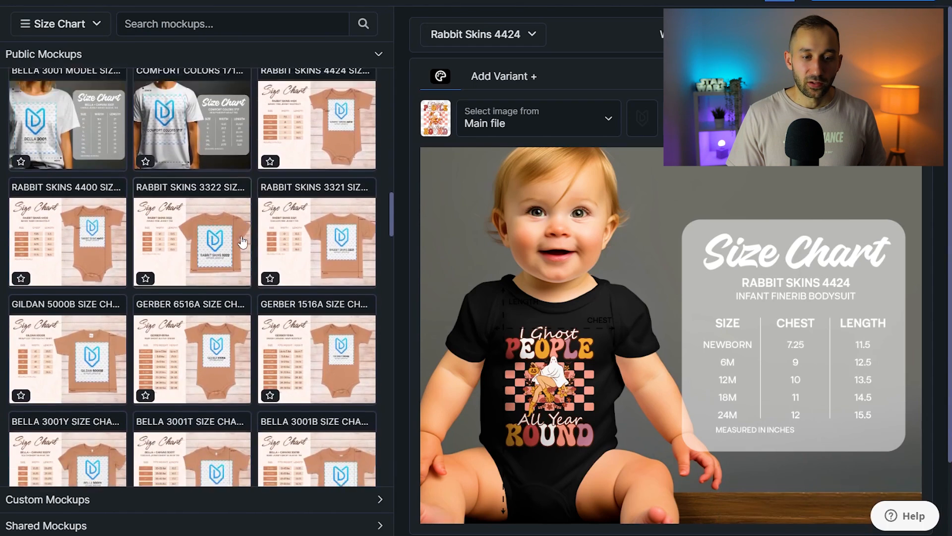
{"action": "left_click", "coordinate": [216, 21]}
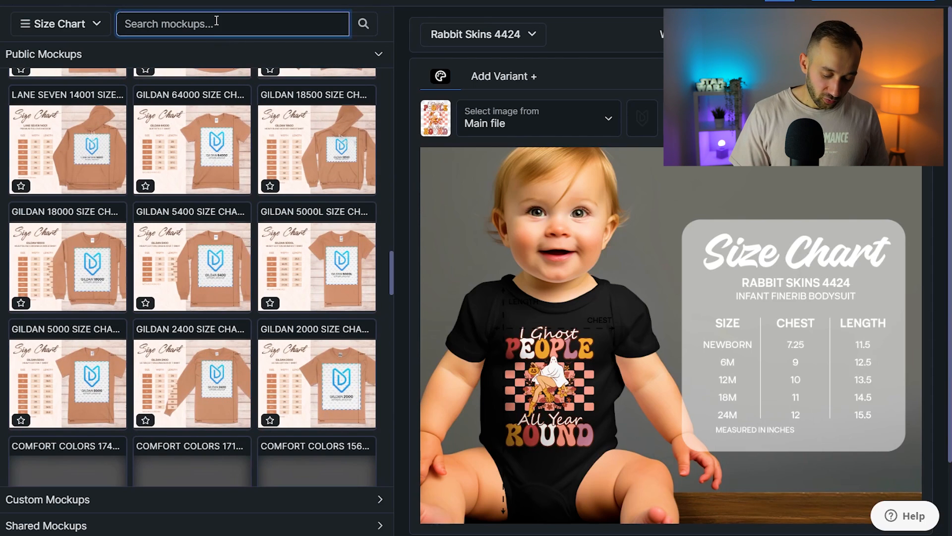
{"action": "key", "text": "Return"}
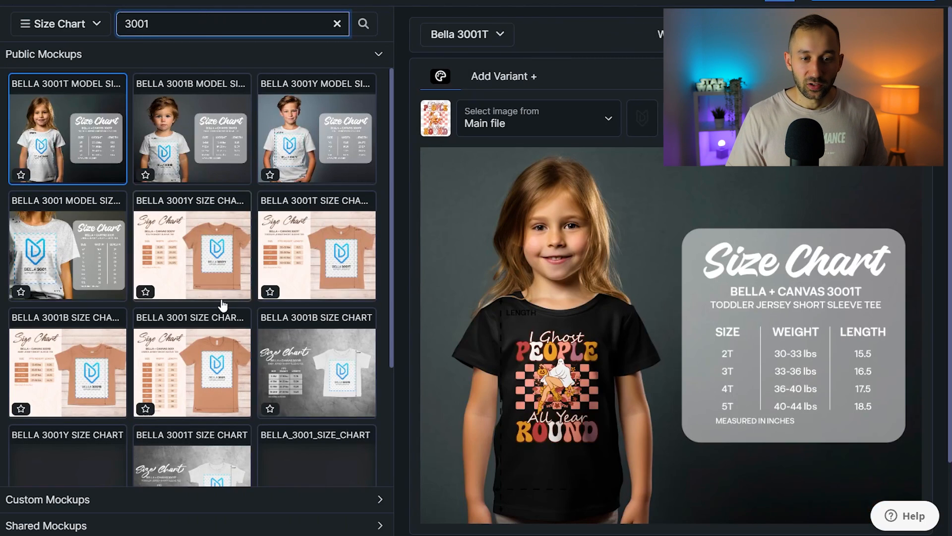
Preview the grey Bella 3001T size chart, the pink Bella 3001 size chart and the Bella 3001 model size chart
{"action": "scroll", "coordinate": [212, 294], "scroll_direction": "down", "scroll_amount": 3}
{"action": "left_click", "coordinate": [180, 323]}
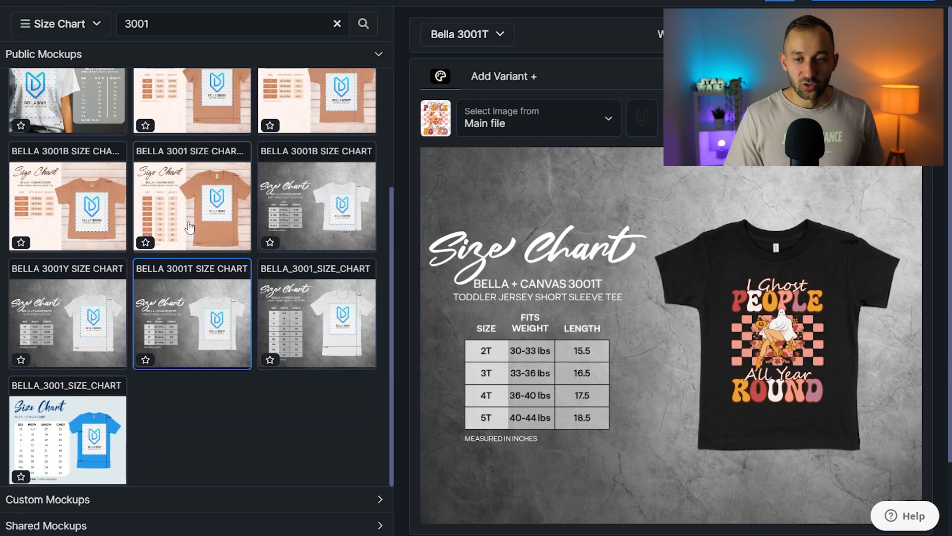
{"action": "left_click", "coordinate": [189, 227]}
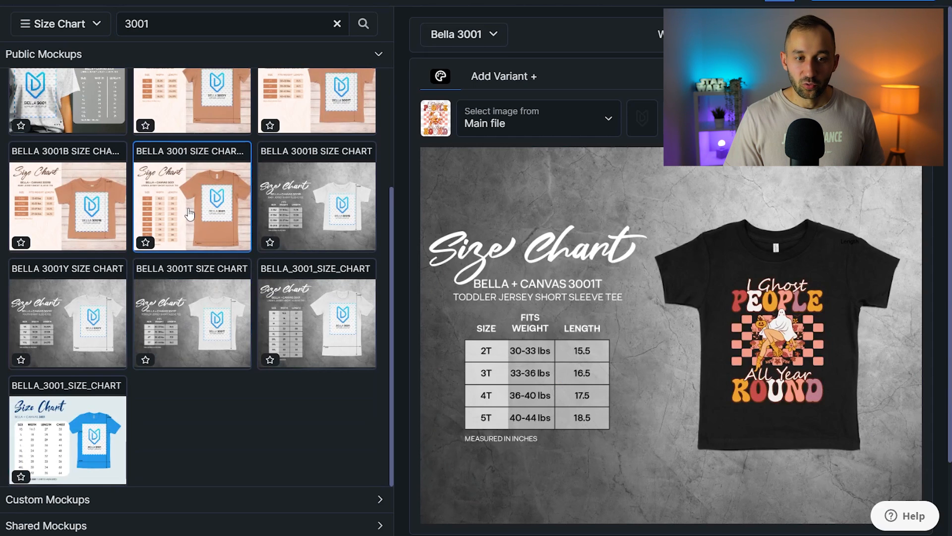
{"action": "scroll", "coordinate": [116, 220], "scroll_direction": "up", "scroll_amount": 2}
{"action": "left_click", "coordinate": [116, 222]}
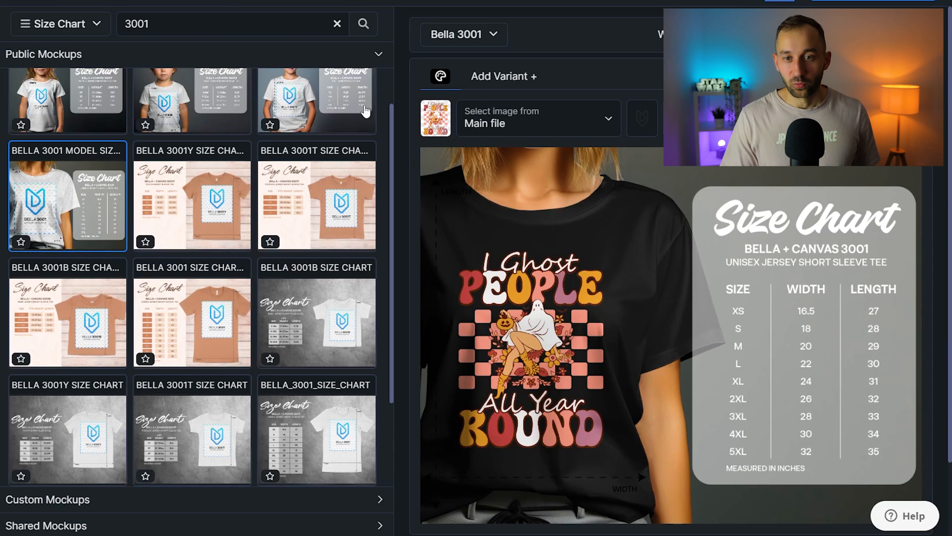
{"action": "scroll", "coordinate": [308, 134], "scroll_direction": "up", "scroll_amount": 1}
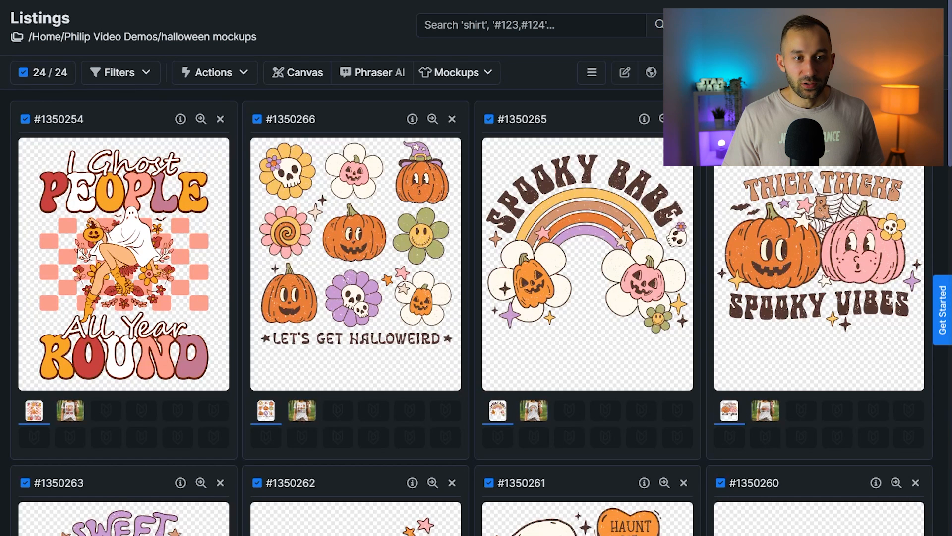
Display the generated T-shirt mockup on every listing instead of the main file and review all the results
{"action": "left_click", "coordinate": [62, 415]}
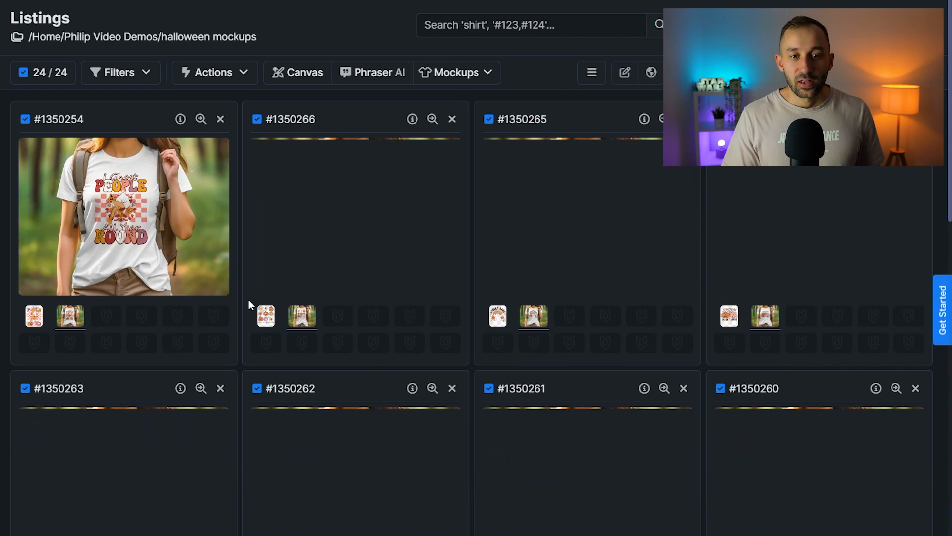
{"action": "scroll", "coordinate": [248, 300], "scroll_direction": "down", "scroll_amount": 6}
{"action": "scroll", "coordinate": [249, 299], "scroll_direction": "down", "scroll_amount": 10}
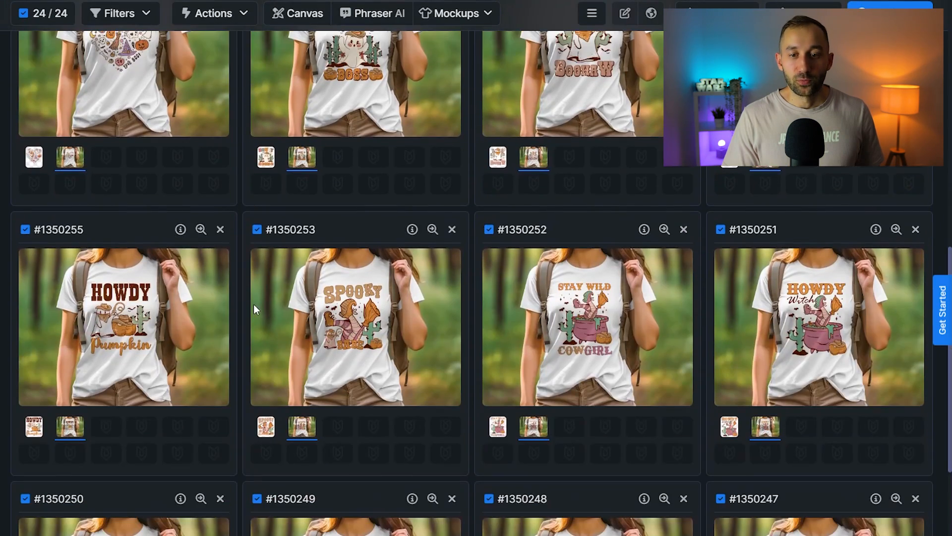
{"action": "scroll", "coordinate": [249, 322], "scroll_direction": "down", "scroll_amount": 1}
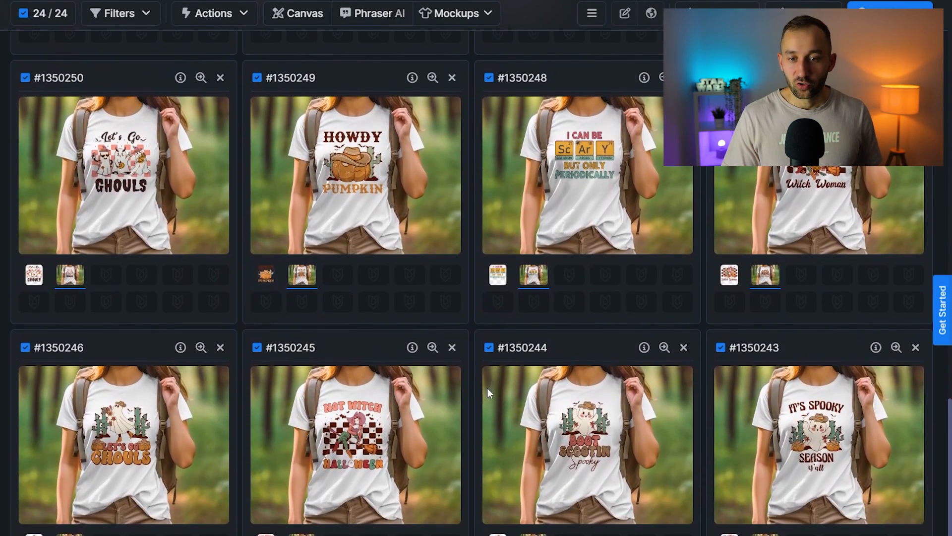
{"action": "scroll", "coordinate": [476, 191], "scroll_direction": "up", "scroll_amount": 15}
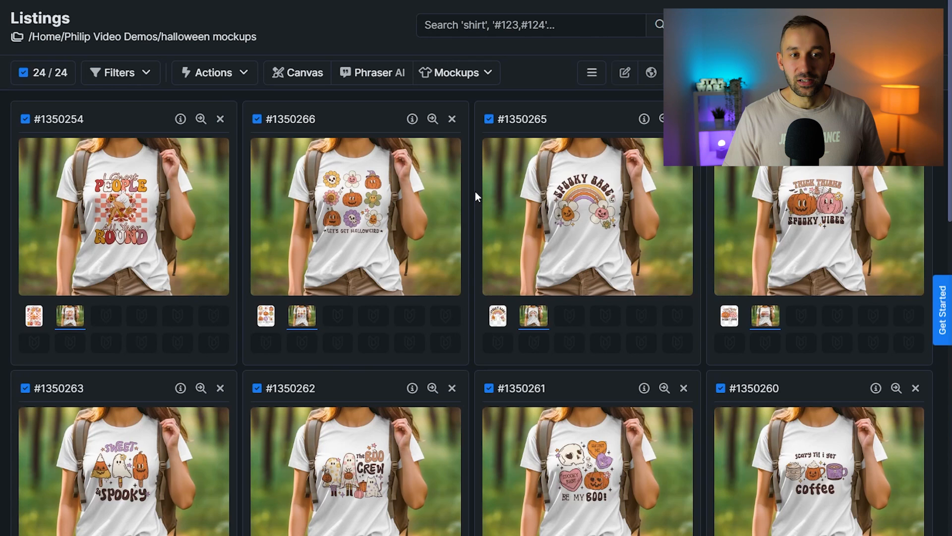
Open the ZIP download options for the selected listings, choose the Mockup 1 file slot and close the dialog without downloading
{"action": "left_click", "coordinate": [216, 83]}
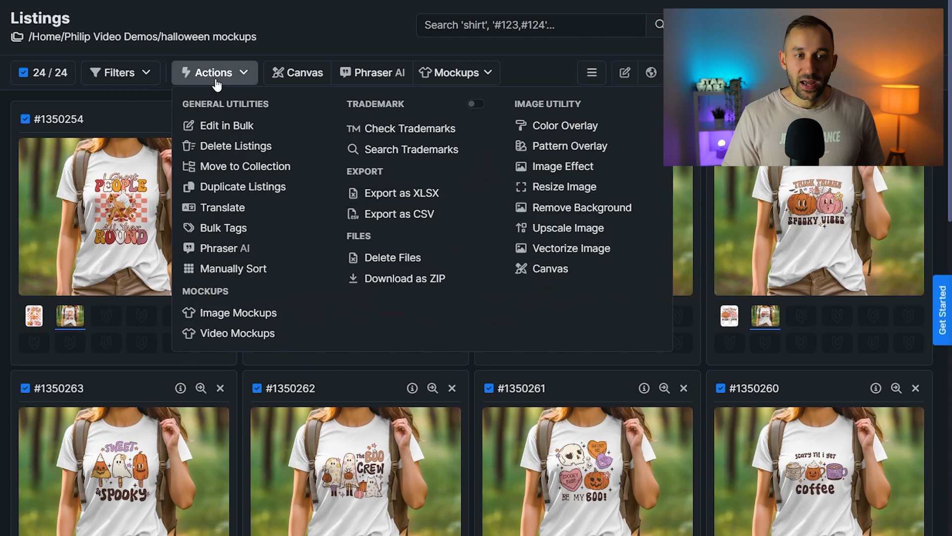
{"action": "left_click", "coordinate": [426, 280]}
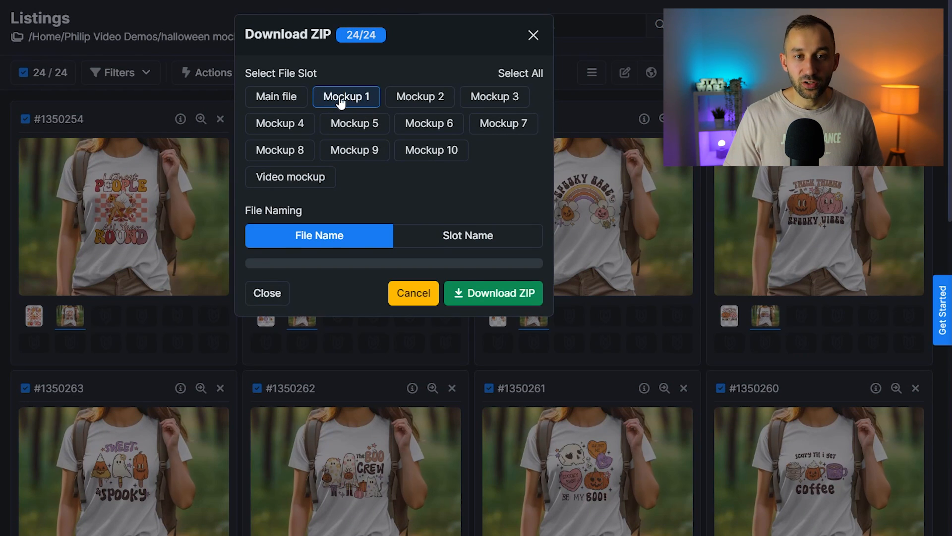
{"action": "left_click", "coordinate": [533, 37]}
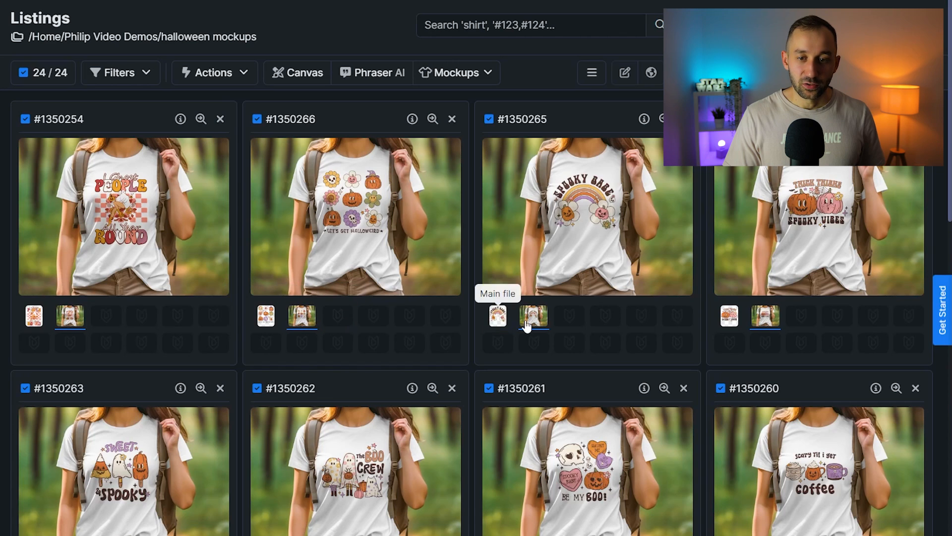
Open the ZIP download options for all the selected listings
{"action": "left_click", "coordinate": [211, 74]}
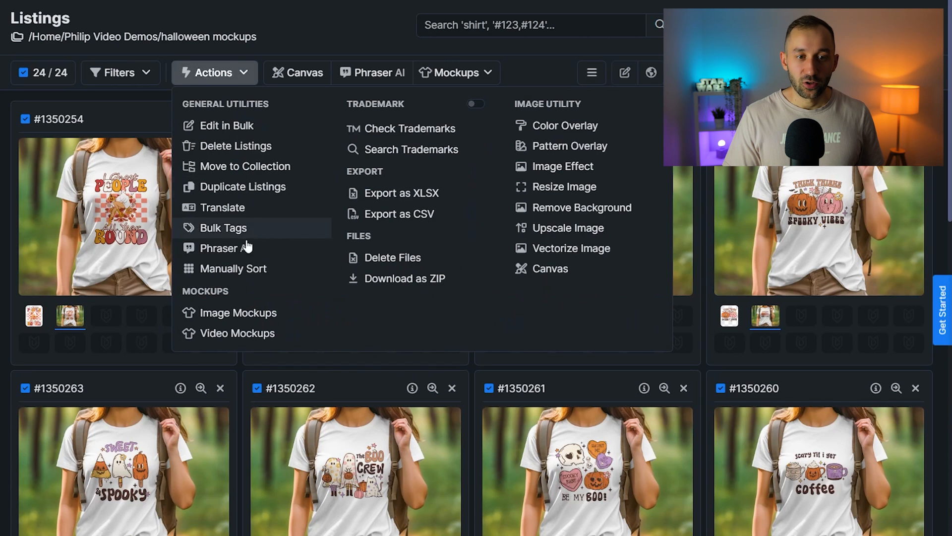
{"action": "left_click", "coordinate": [389, 279]}
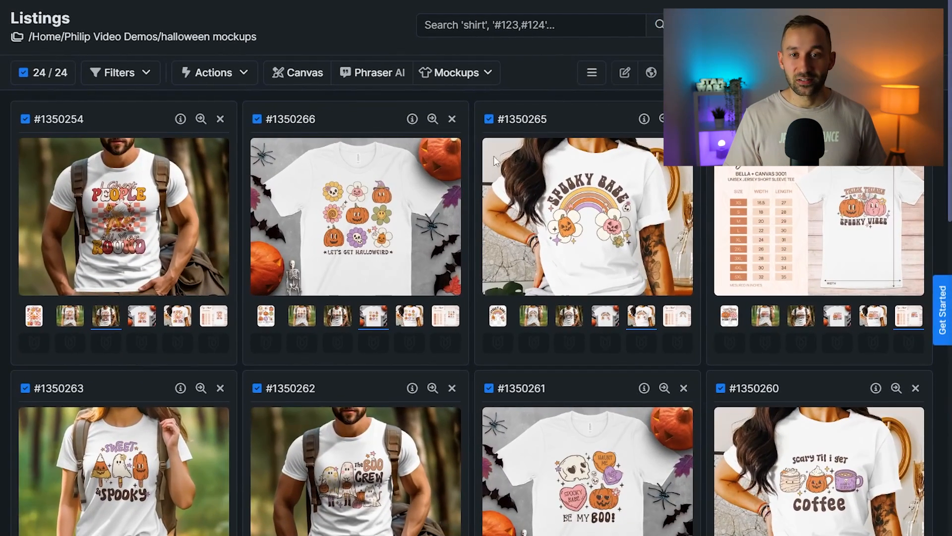
Start creating video mockups for all selected listings and exclude the Main file from the input file slots
{"action": "left_click", "coordinate": [459, 80]}
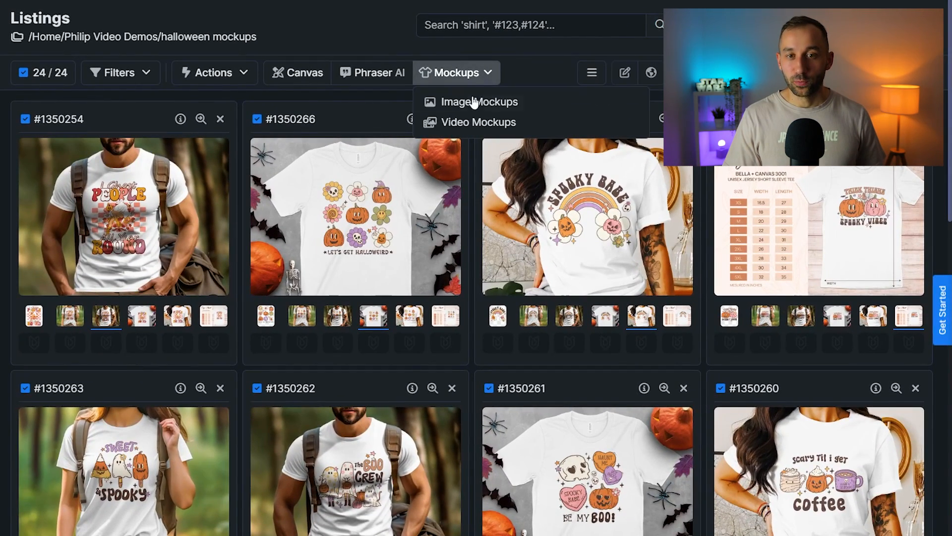
{"action": "left_click", "coordinate": [535, 122]}
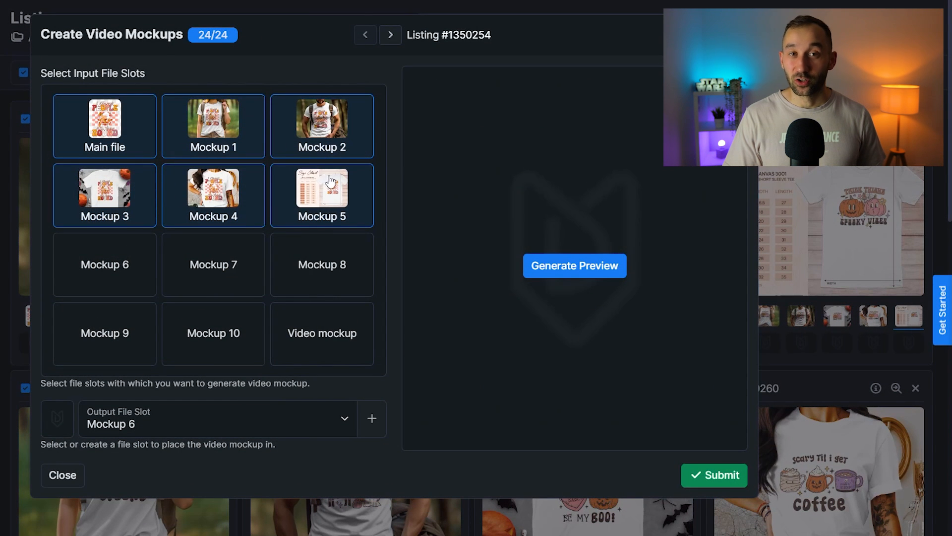
{"action": "left_click", "coordinate": [105, 127]}
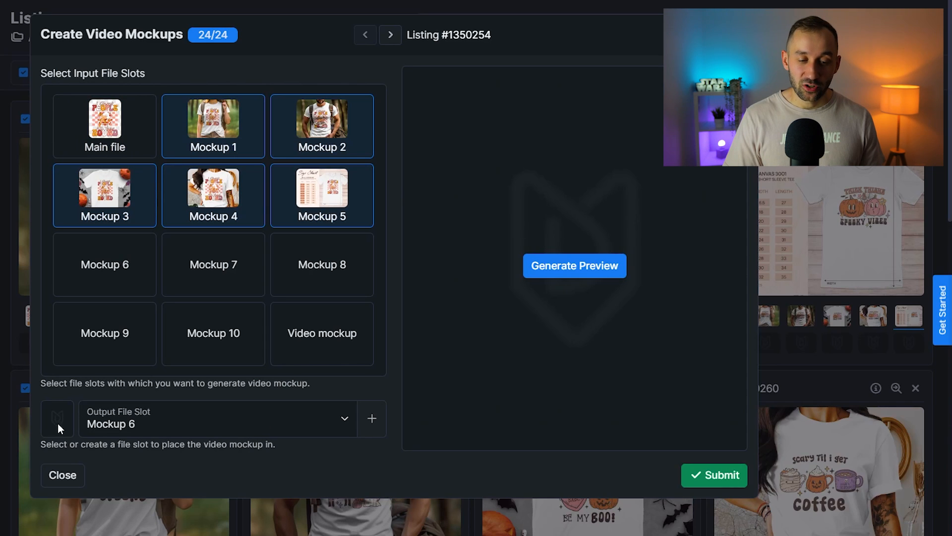
{"action": "left_click", "coordinate": [159, 419]}
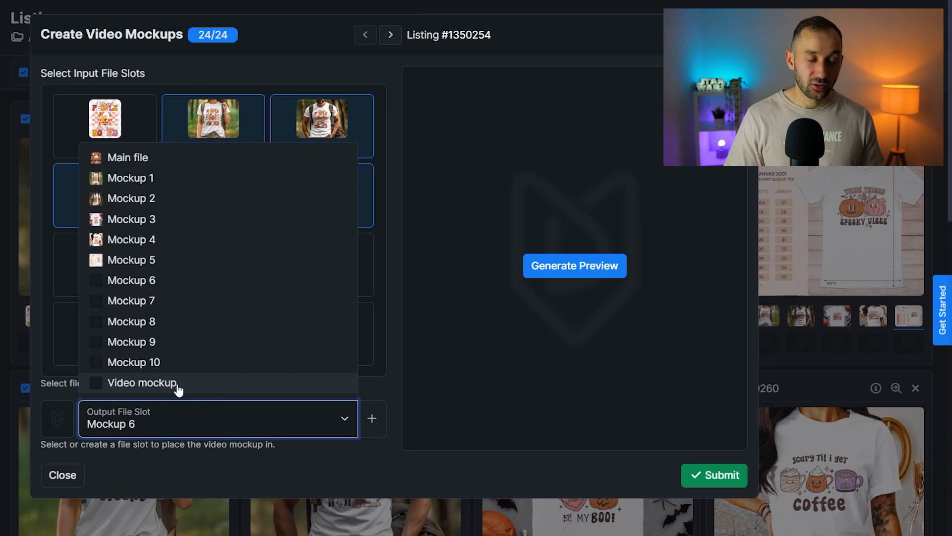
{"action": "left_click", "coordinate": [371, 420]}
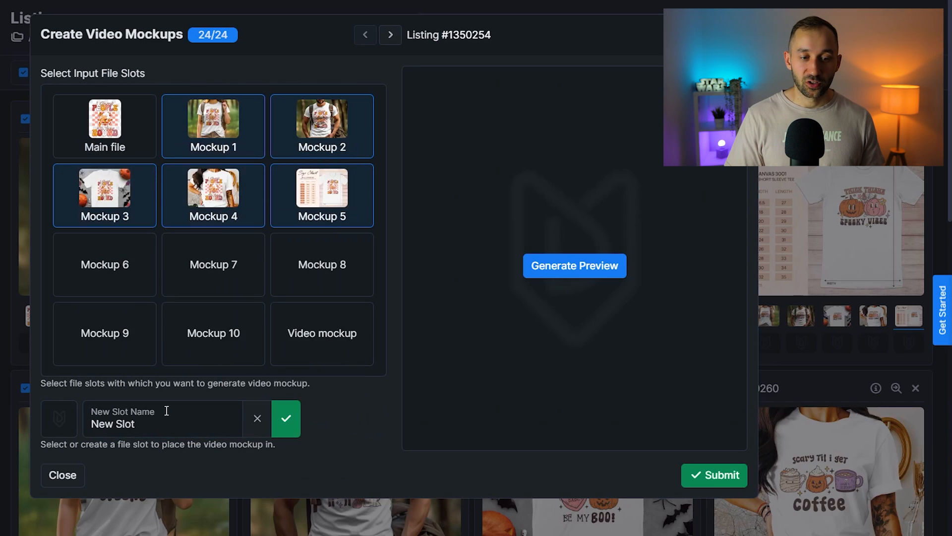
{"action": "left_click_drag", "start_coordinate": [159, 425], "coordinate": [77, 403]}
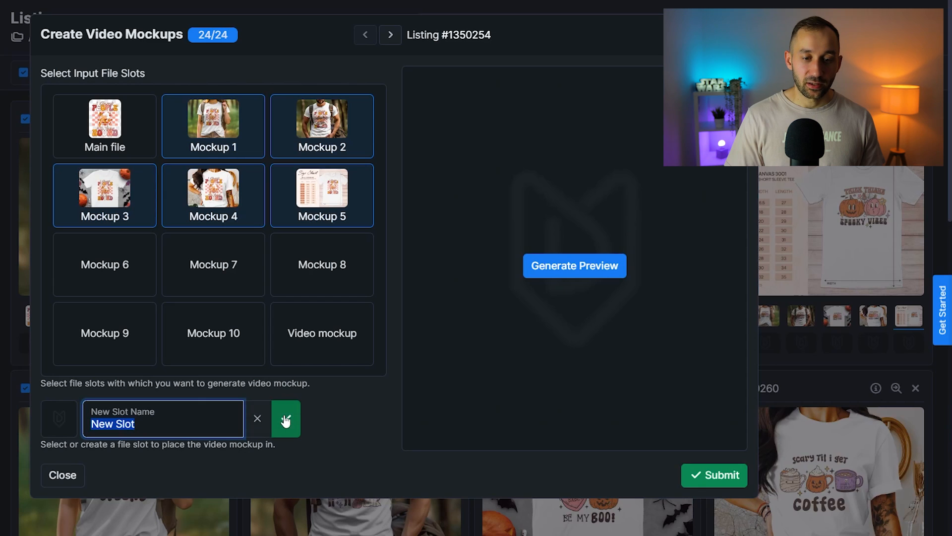
{"action": "left_click", "coordinate": [260, 421]}
Set the output file slot to Video mockup and submit the video mockup generation
{"action": "left_click", "coordinate": [263, 418]}
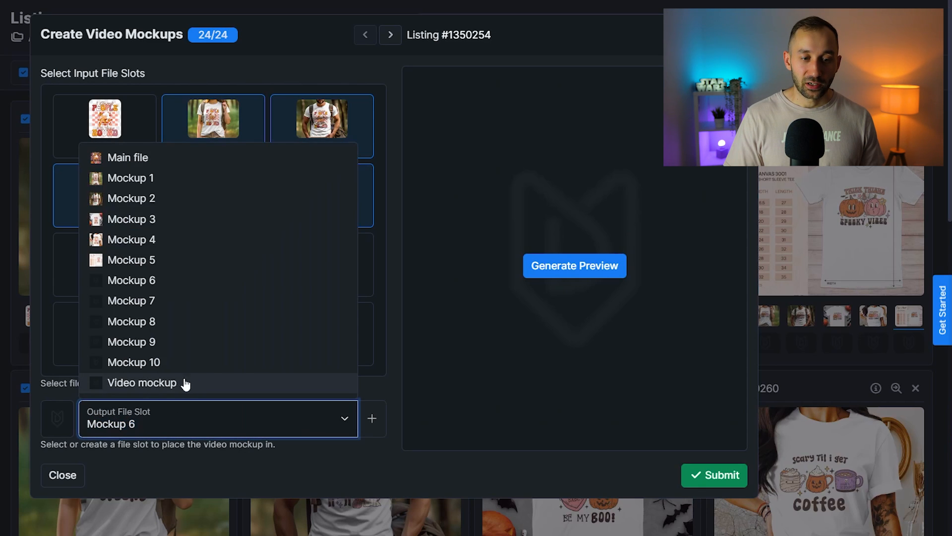
{"action": "left_click", "coordinate": [198, 385]}
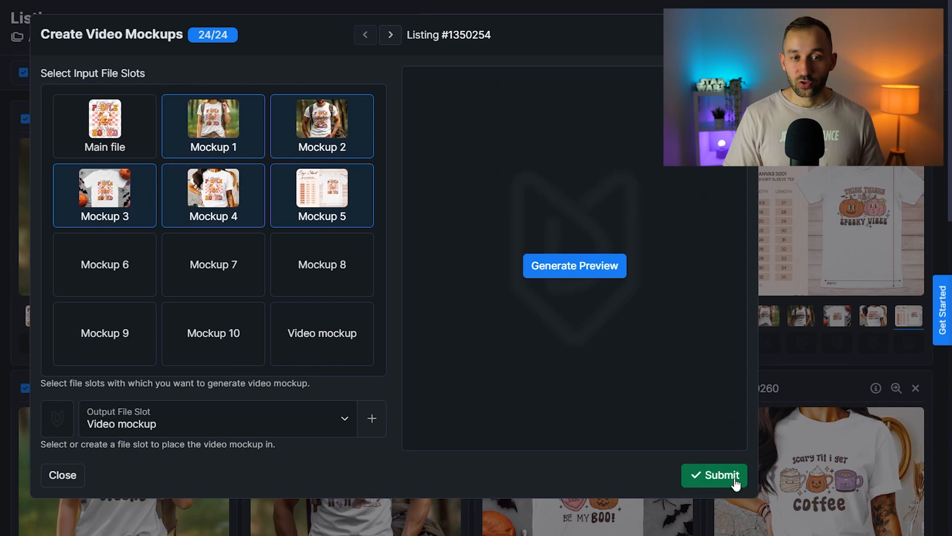
{"action": "left_click", "coordinate": [731, 475]}
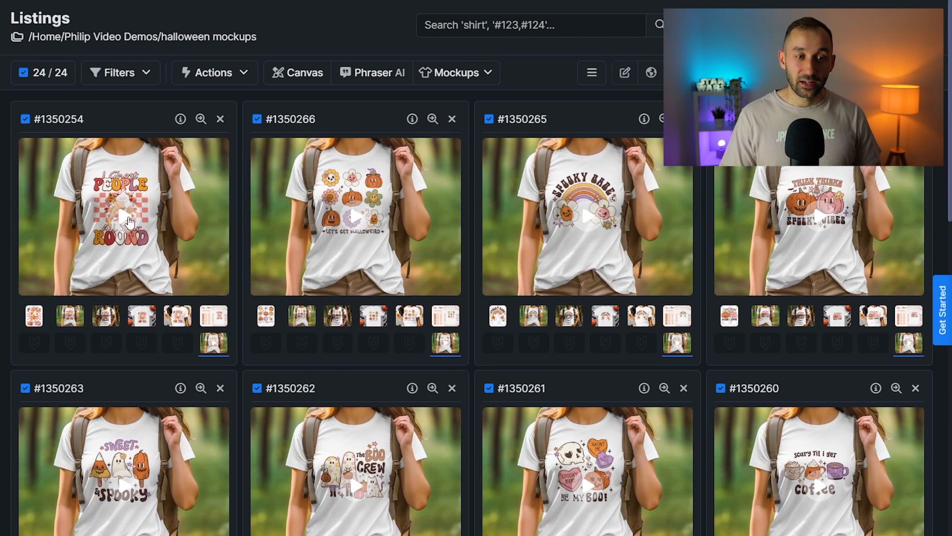
Watch the generated video mockup of the first listing and close its preview
{"action": "left_click", "coordinate": [178, 240]}
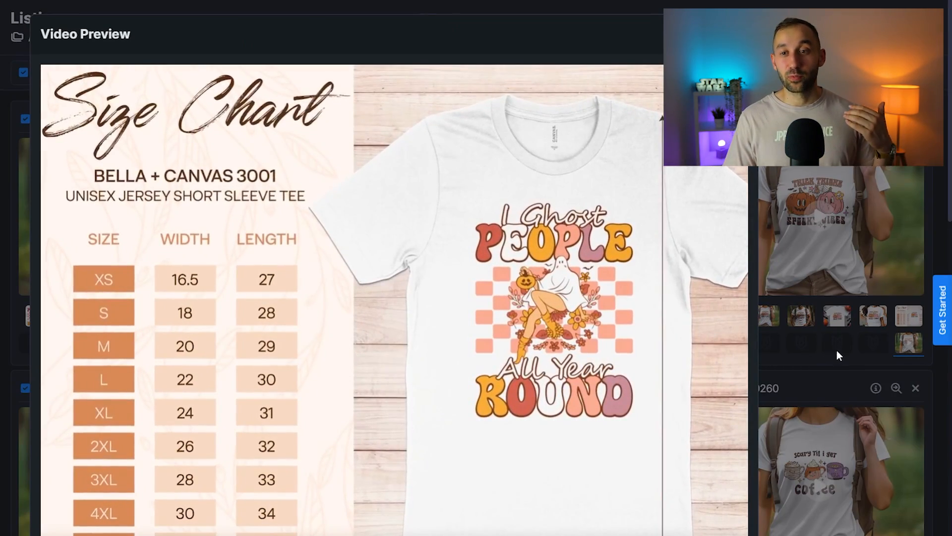
{"action": "left_click", "coordinate": [880, 360]}
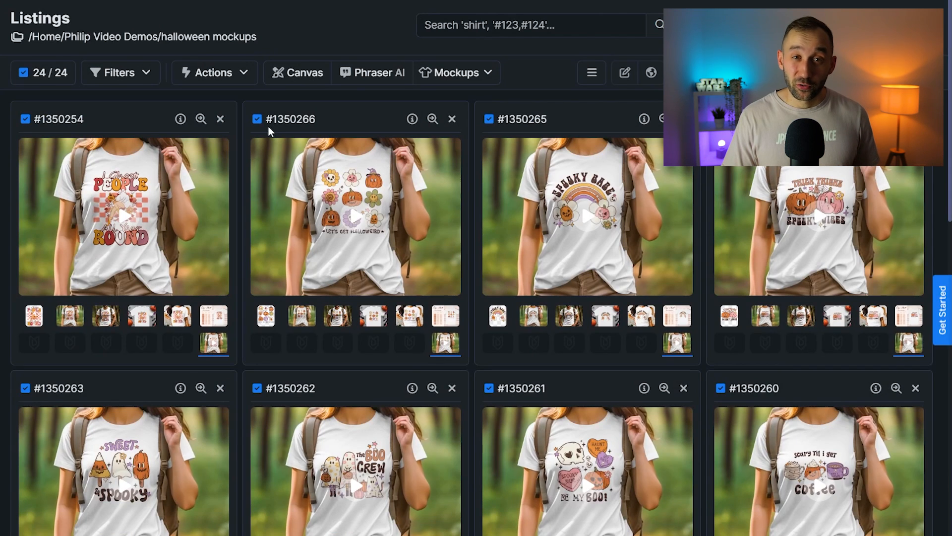
Open the ZIP download options for the selected listings and choose only the Video mockup file slot
{"action": "left_click", "coordinate": [213, 72]}
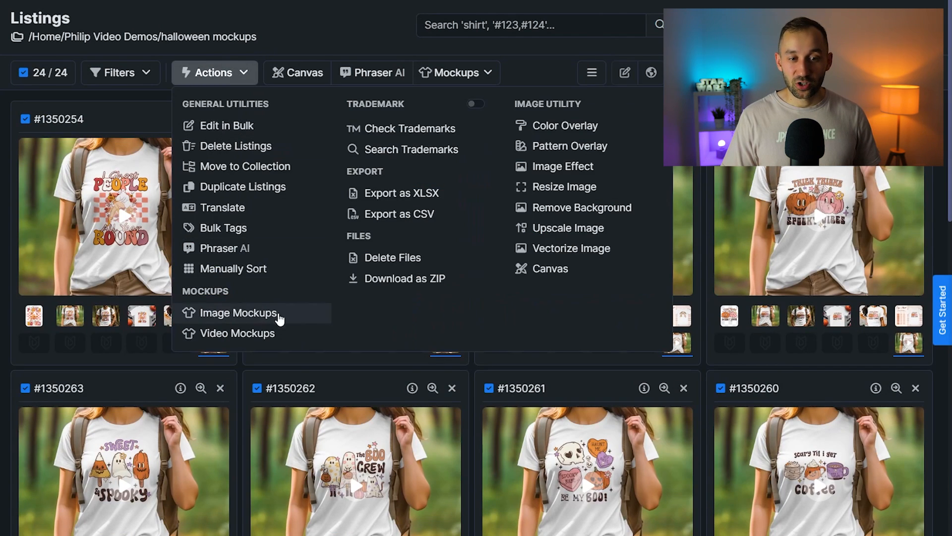
{"action": "left_click", "coordinate": [255, 315]}
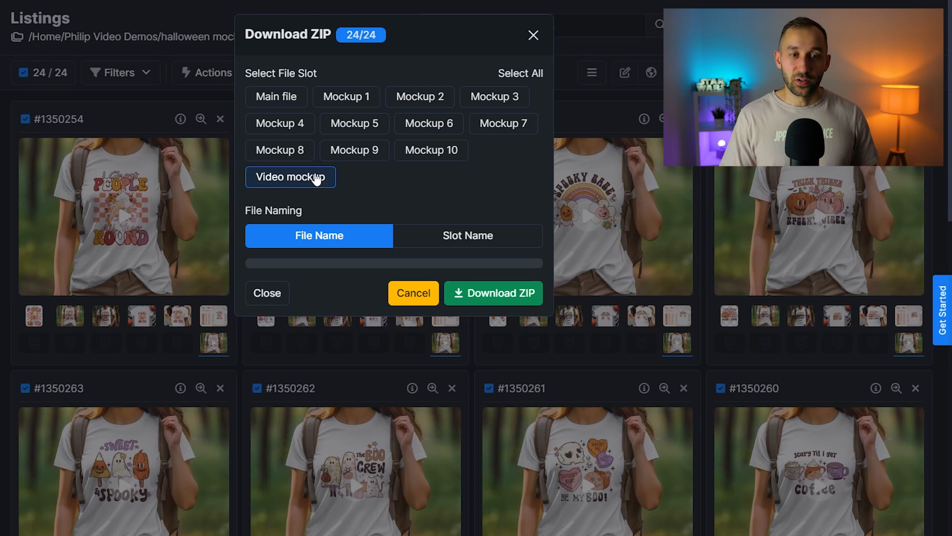
{"action": "left_click", "coordinate": [315, 176]}
{"action": "left_click", "coordinate": [325, 186]}
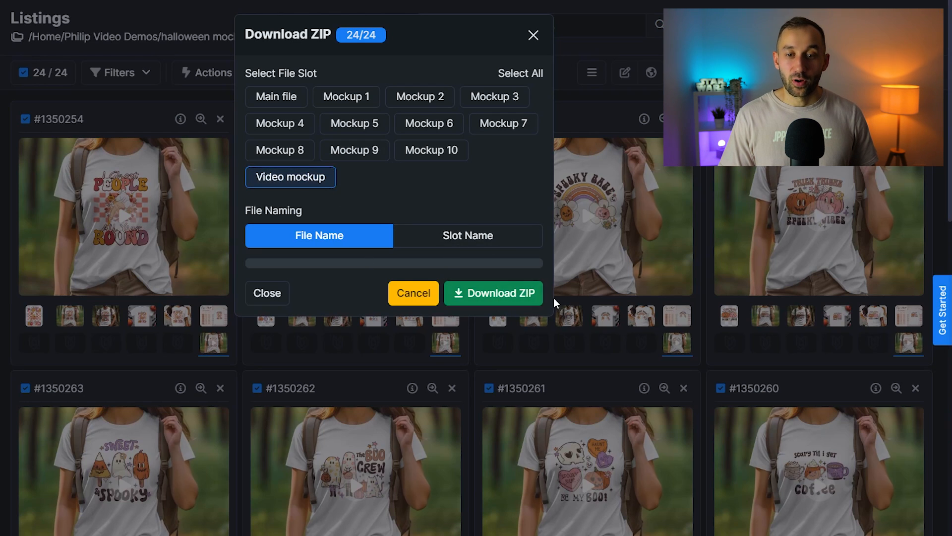